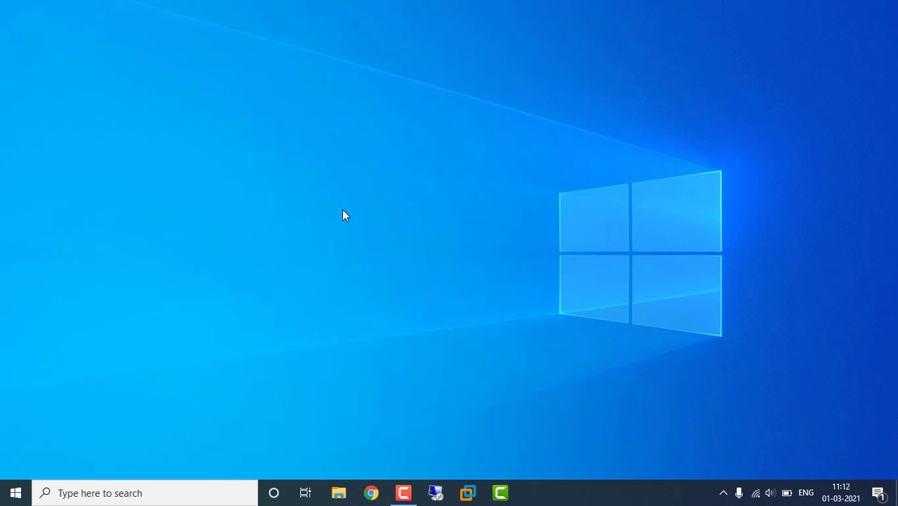
Open Notepad with a new blank document.
{"action": "key", "text": "super+r"}
{"action": "type", "text": "note"}
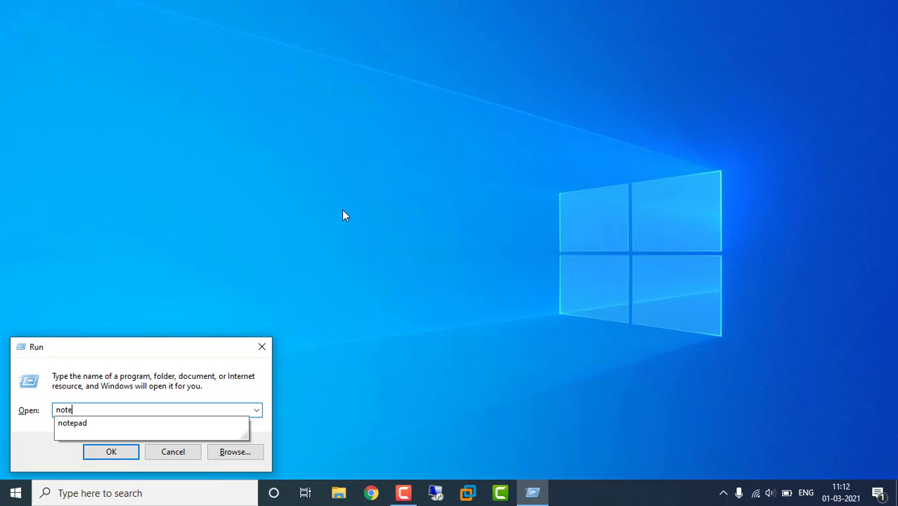
{"action": "type", "text": "pad"}
{"action": "key", "text": "Return"}
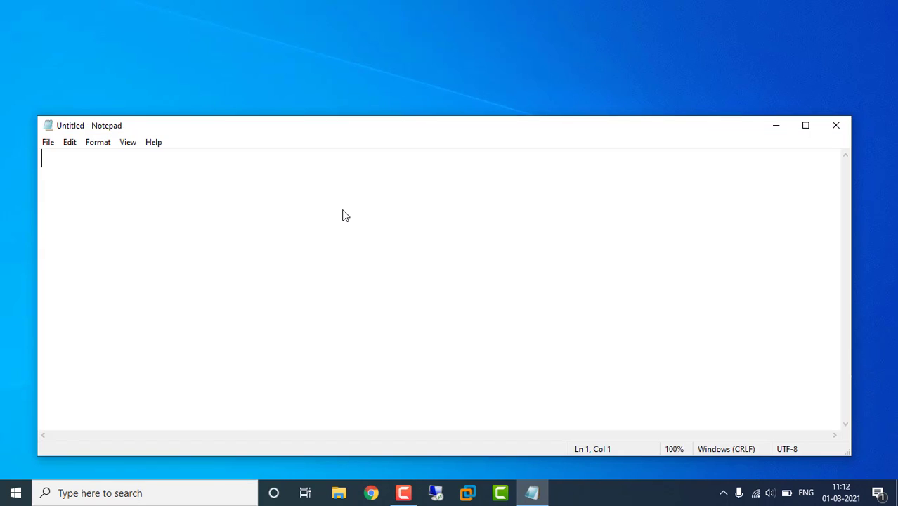
Write the heading "Network ACT in AWS" on the first line of the note.
{"action": "type", "text": "Netwro"}
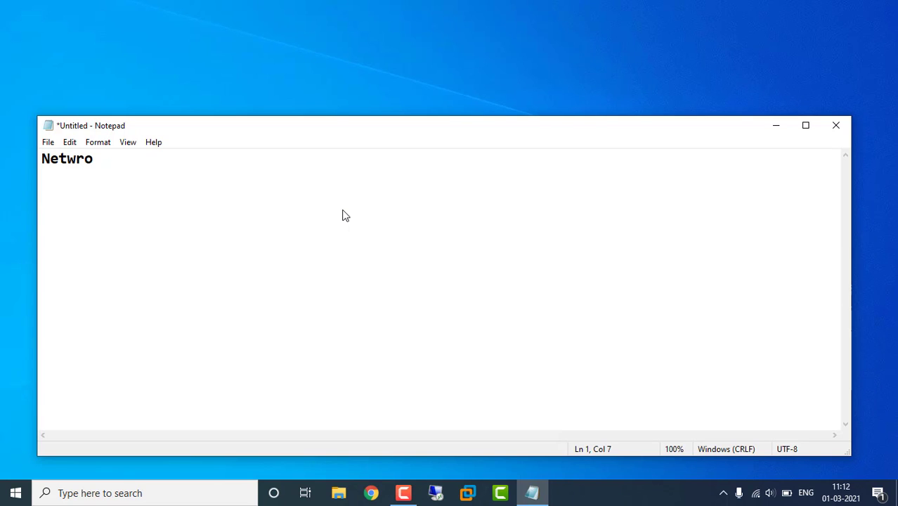
{"action": "key", "text": "BackSpace"}
{"action": "key", "text": "BackSpace"}
{"action": "type", "text": "ork ACT"}
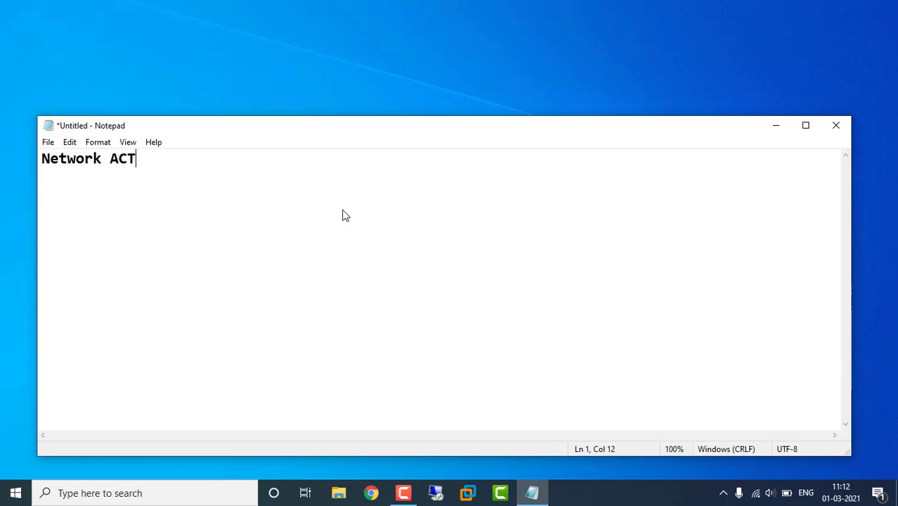
{"action": "type", "text": " in AWS"}
{"action": "key", "text": "Return"}
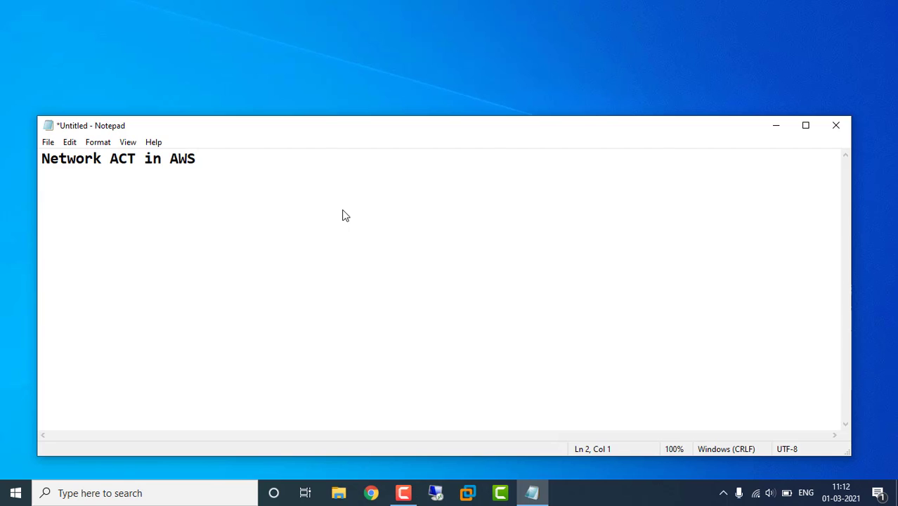
Leave a blank line below the heading and add the list items "1. Create custome VPC" and "2. Subnet".
{"action": "type", "text": "1. Create "}
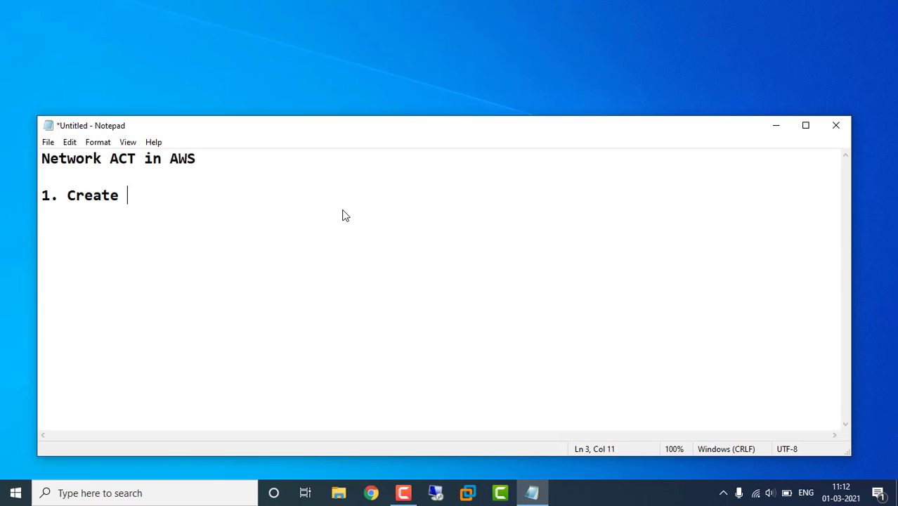
{"action": "type", "text": "custome VPC"}
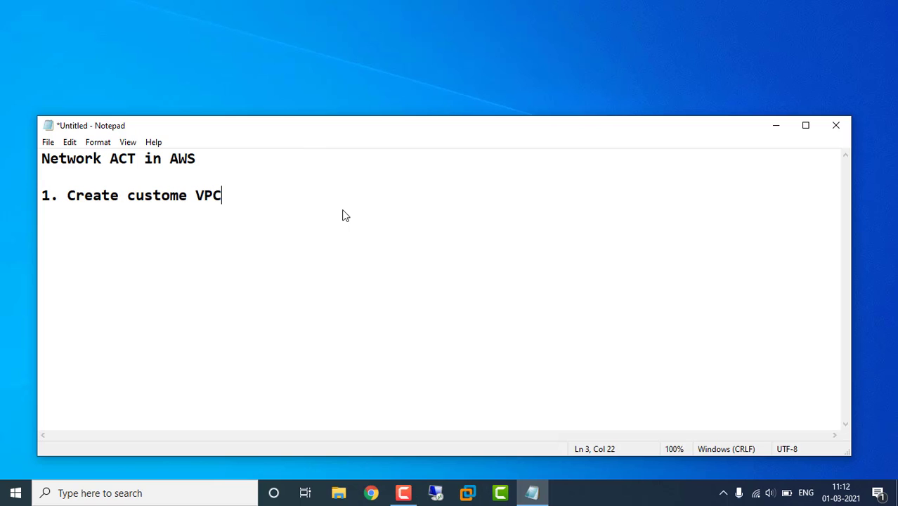
{"action": "key", "text": "Return"}
{"action": "type", "text": "2."}
{"action": "key", "text": "BackSpace"}
{"action": "key", "text": "BackSpace"}
{"action": "key", "text": "BackSpace"}
{"action": "type", "text": "2. Sub"}
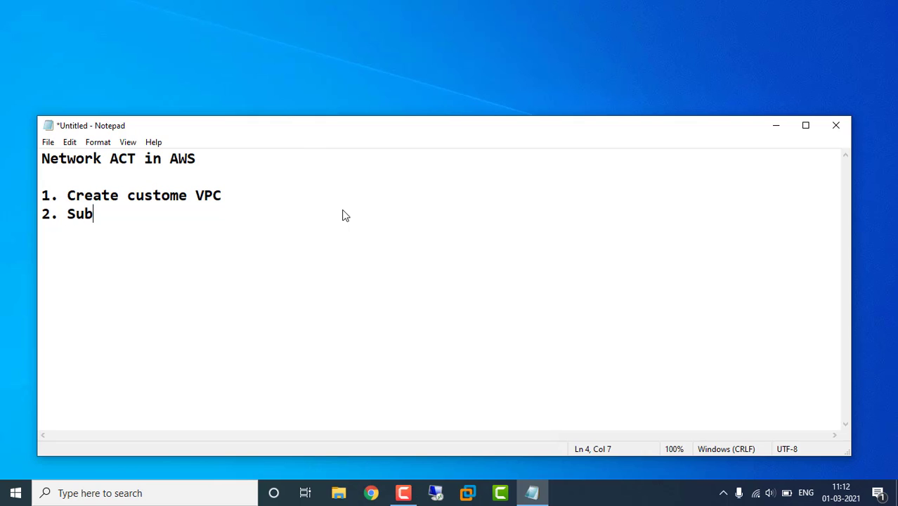
{"action": "type", "text": "net"}
Insert "creat custome" before "Subnet" in list item 2.
{"action": "key", "text": "Left"}
{"action": "key", "text": "Left"}
{"action": "key", "text": "Left"}
{"action": "key", "text": "Left"}
{"action": "key", "text": "Left"}
{"action": "key", "text": "Left"}
{"action": "type", "text": "crewat"}
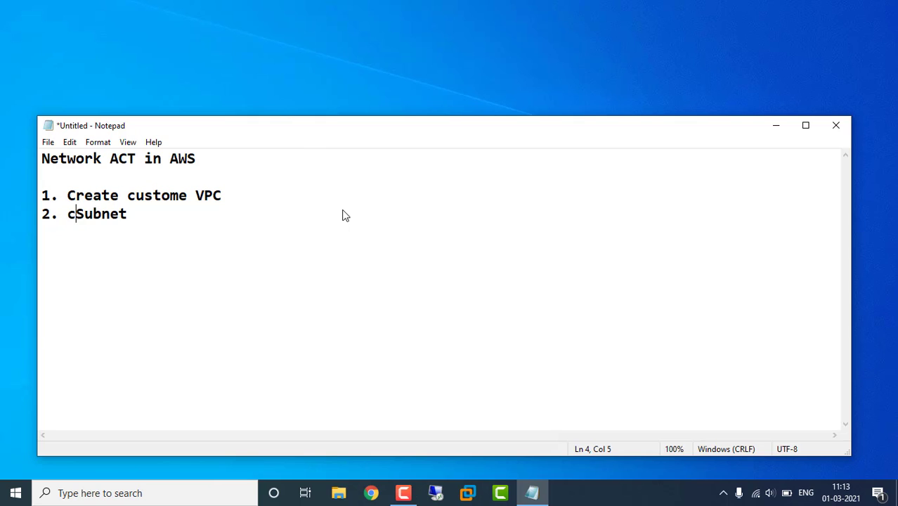
{"action": "key", "text": "BackSpace"}
{"action": "key", "text": "BackSpace"}
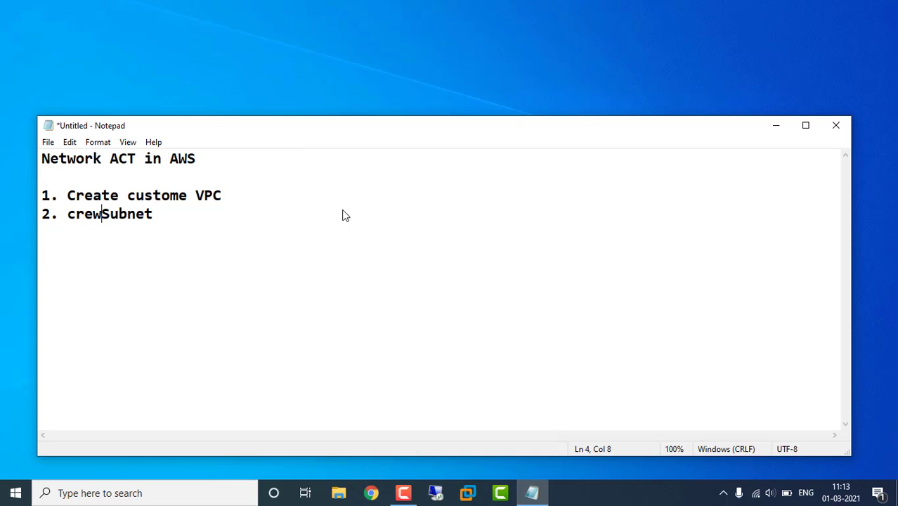
{"action": "key", "text": "BackSpace"}
{"action": "type", "text": "at cus"}
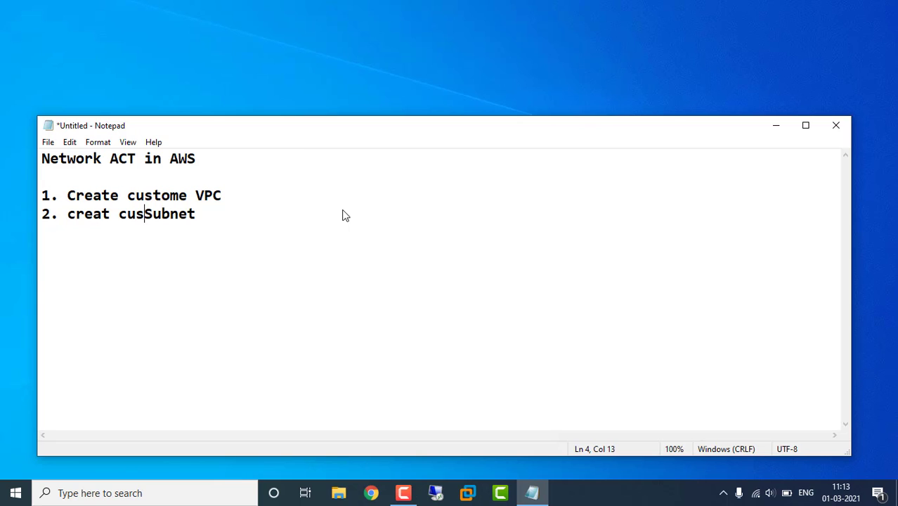
{"action": "type", "text": "tom"}
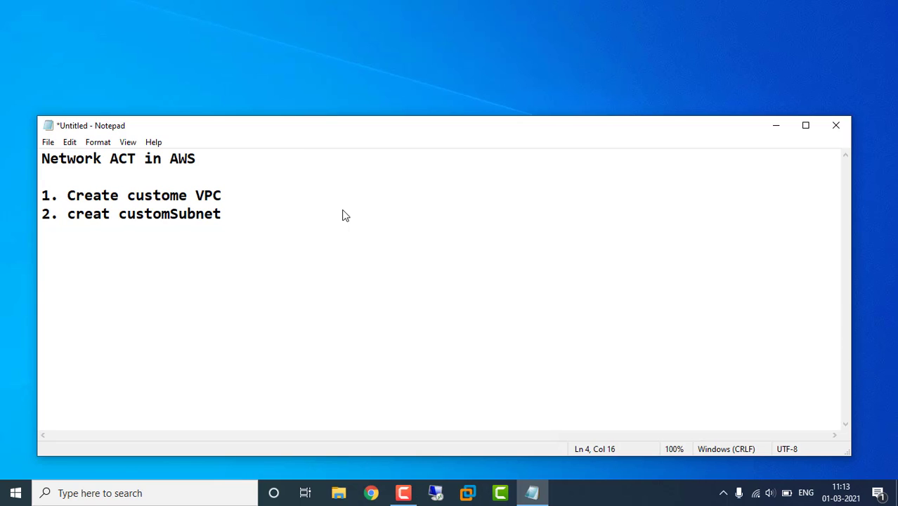
{"action": "key", "text": "BackSpace"}
{"action": "type", "text": "e"}
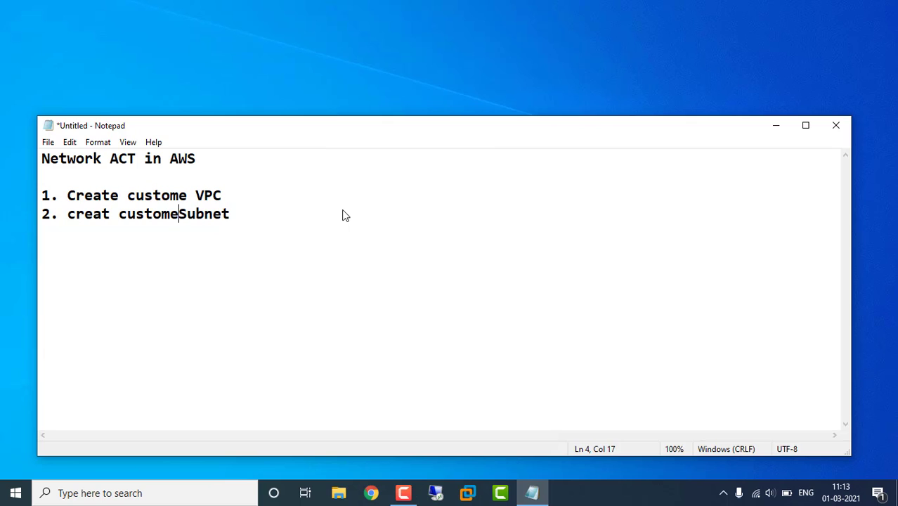
Add the list item "3. Create internet gateway" on a new line below item 2.
{"action": "key", "text": "Right"}
{"action": "key", "text": "Right"}
{"action": "key", "text": "Right"}
{"action": "key", "text": "Right"}
{"action": "key", "text": "Right"}
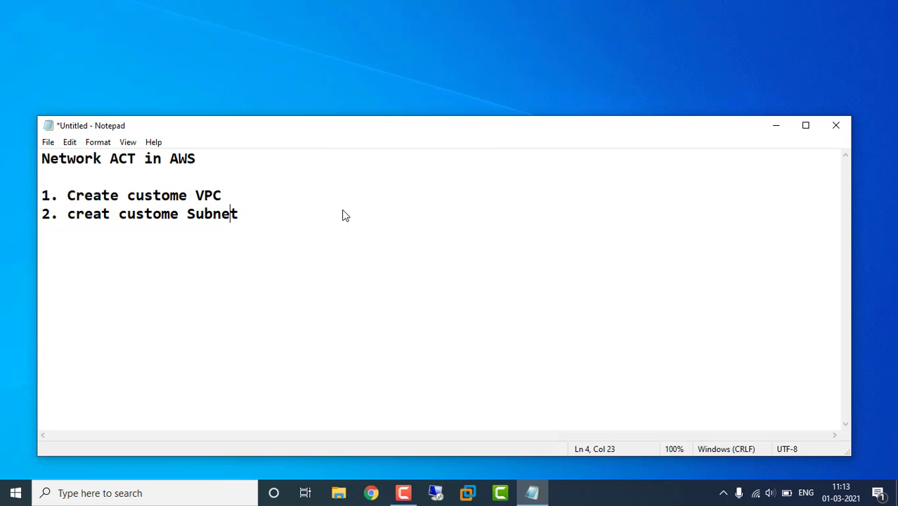
{"action": "key", "text": "Right"}
{"action": "key", "text": "Return"}
{"action": "type", "text": "3. Create in"}
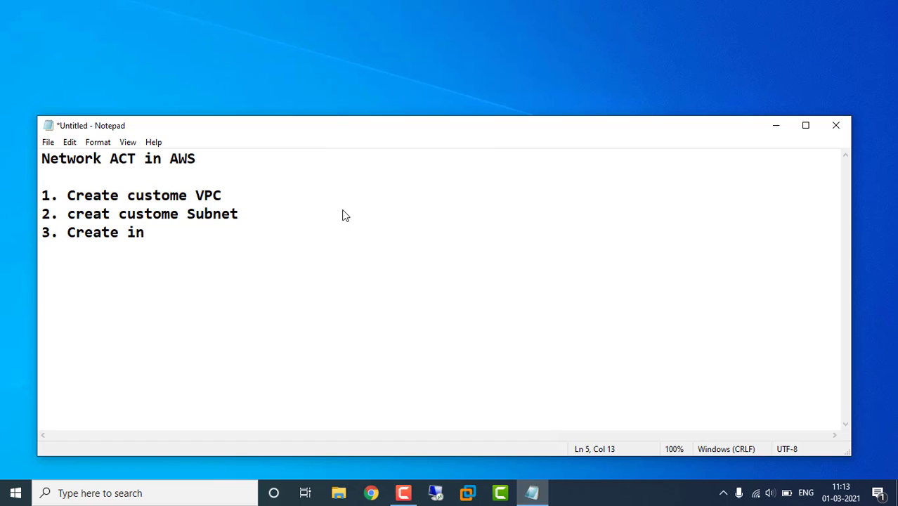
{"action": "type", "text": "ternet g"}
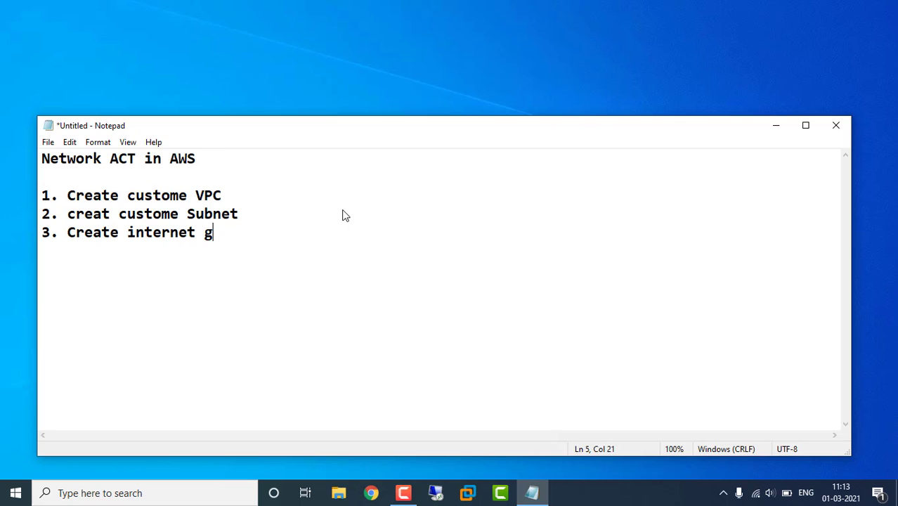
{"action": "type", "text": "ateway"}
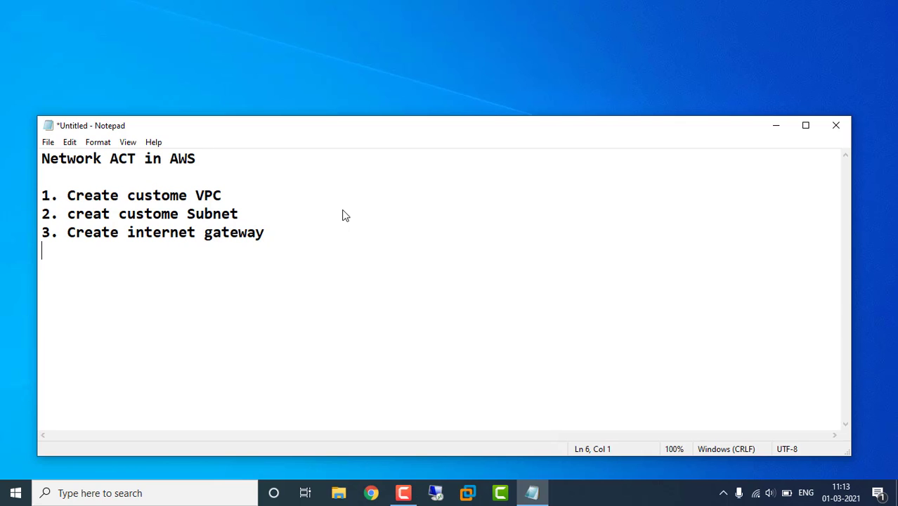
Add the list item "4. Route table" below the internet gateway item.
{"action": "type", "text": "4. Route "}
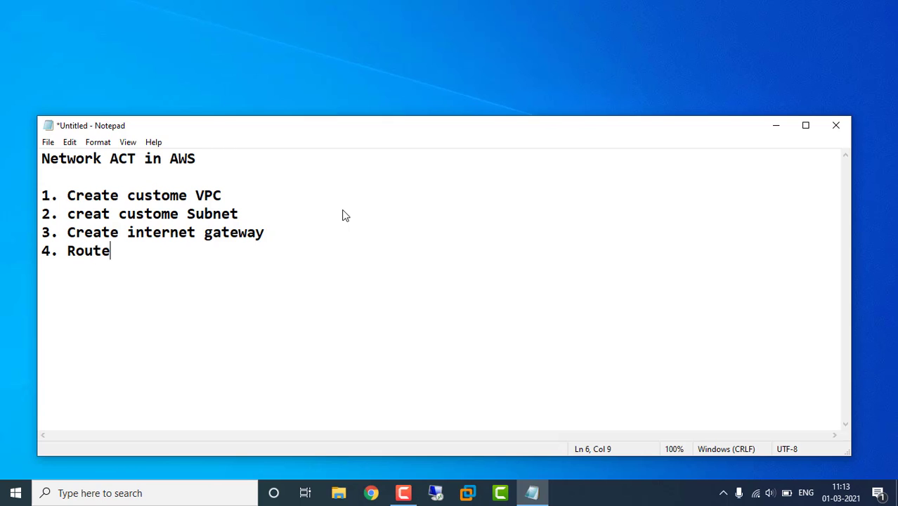
{"action": "type", "text": "tabkle"}
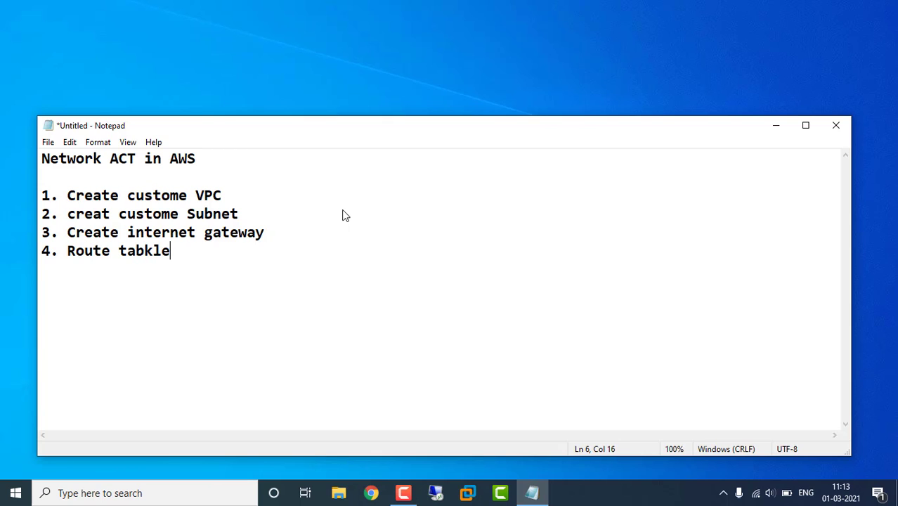
{"action": "key", "text": "BackSpace"}
{"action": "key", "text": "BackSpace"}
{"action": "key", "text": "BackSpace"}
{"action": "type", "text": "le"}
{"action": "key", "text": "Return"}
Add the list item "5. Network ACL" below the route table item.
{"action": "type", "text": "5"}
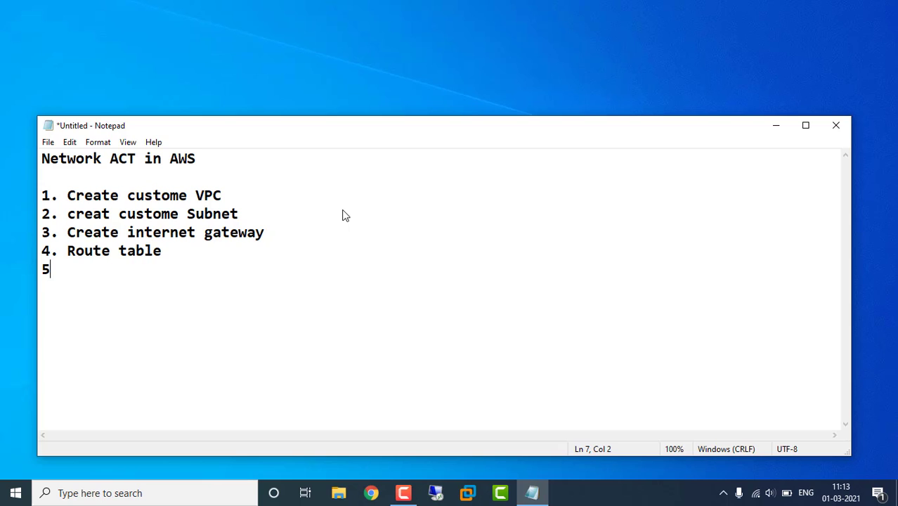
{"action": "type", "text": ". Network A"}
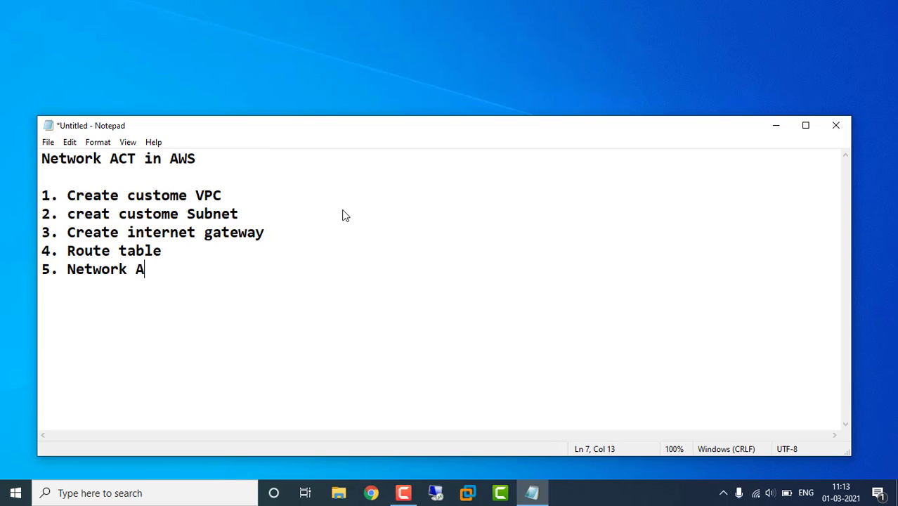
{"action": "type", "text": "ctl"}
{"action": "key", "text": "BackSpace"}
{"action": "key", "text": "BackSpace"}
{"action": "key", "text": "BackSpace"}
{"action": "type", "text": "CL"}
{"action": "key", "text": "Return"}
Append "( Rules for allow and deny traffic)" to the Network ACL item.
{"action": "left_click", "coordinate": [201, 267]}
{"action": "type", "text": "( Rule"}
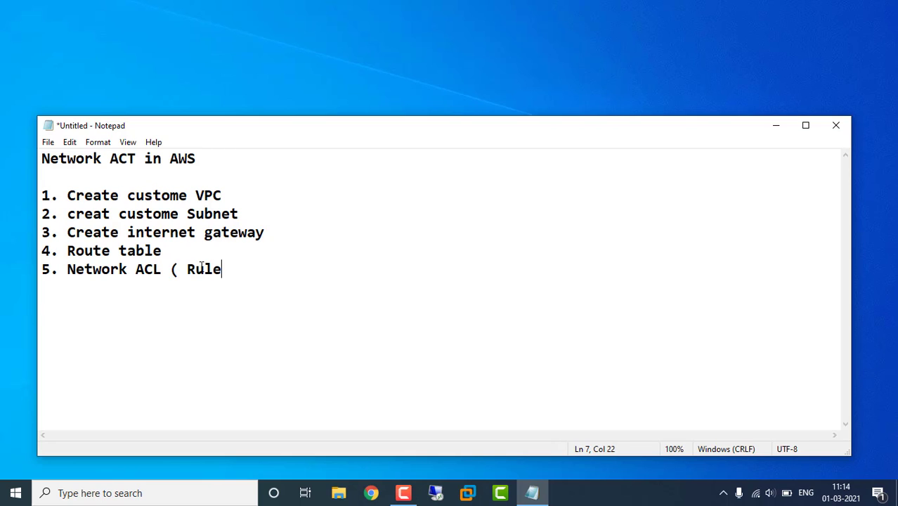
{"action": "type", "text": "s for allow "}
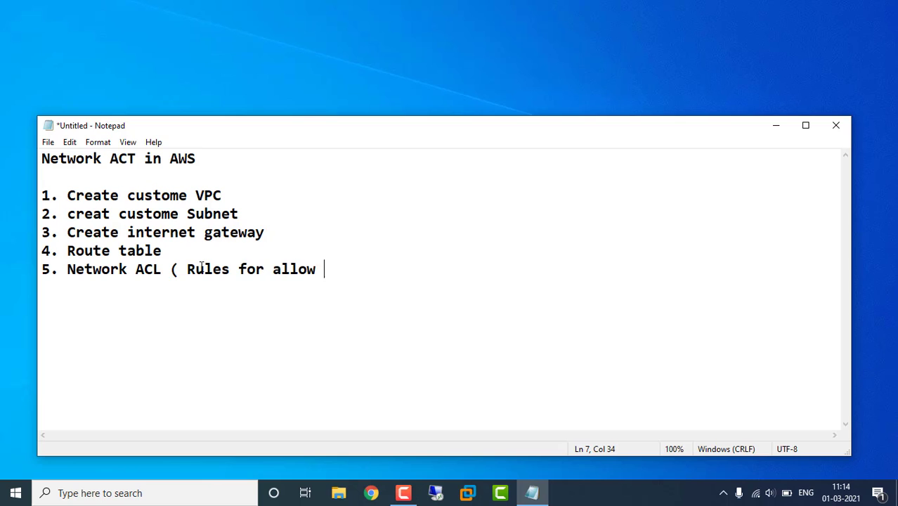
{"action": "type", "text": "and deni"}
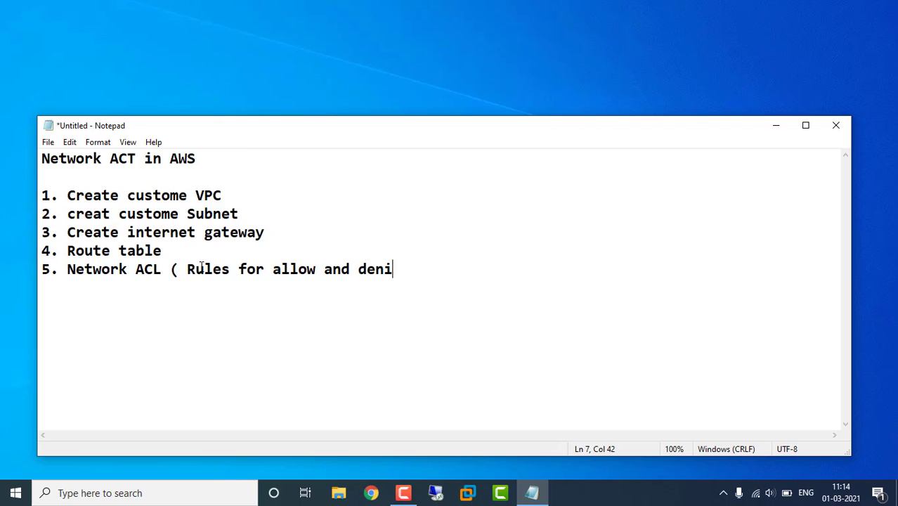
{"action": "key", "text": "BackSpace"}
{"action": "type", "text": "y traffic"}
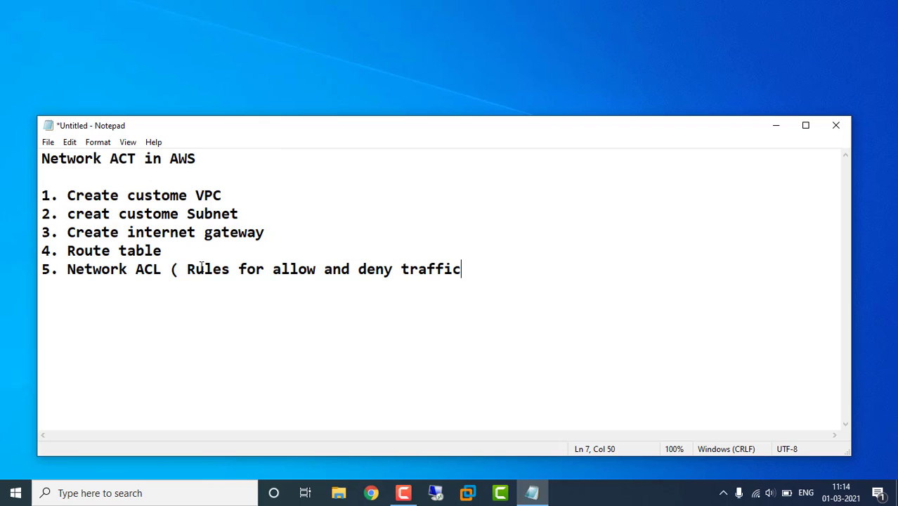
{"action": "type", "text": "e"}
{"action": "key", "text": "BackSpace"}
{"action": "type", "text": ")"}
Add the list item "6. Create EC2 in custome VPC" on a new line below item 5.
{"action": "key", "text": "Return"}
{"action": "type", "text": "6. EC2"}
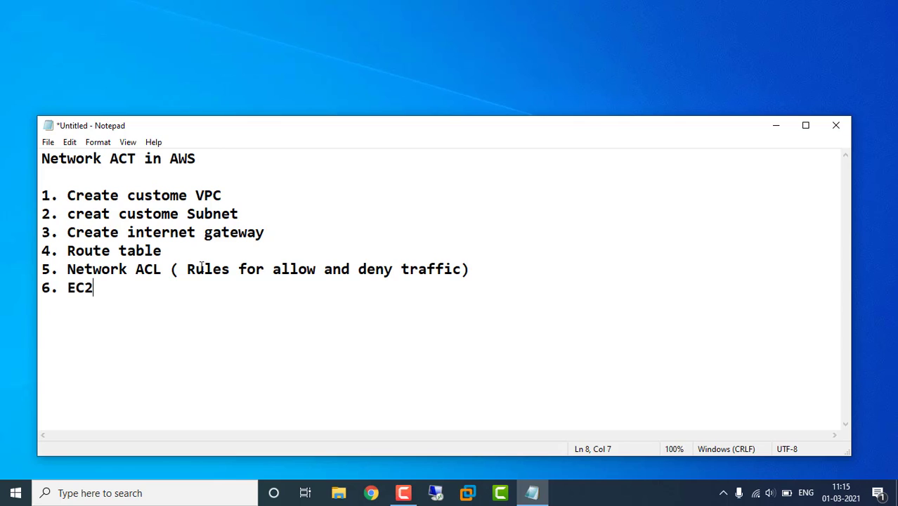
{"action": "key", "text": "Left"}
{"action": "key", "text": "Left"}
{"action": "key", "text": "Left"}
{"action": "type", "text": "Create"}
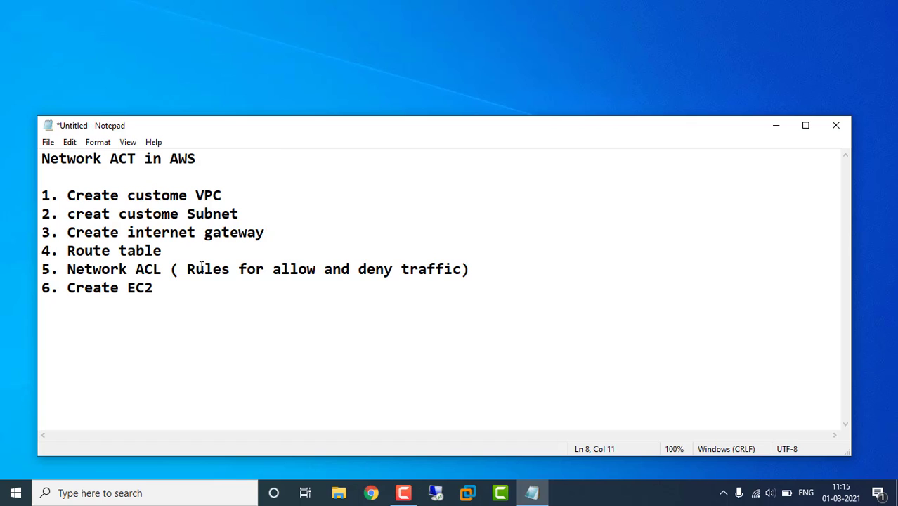
{"action": "key", "text": "Right"}
{"action": "key", "text": "Right"}
{"action": "key", "text": "Right"}
{"action": "type", "text": "in custom"}
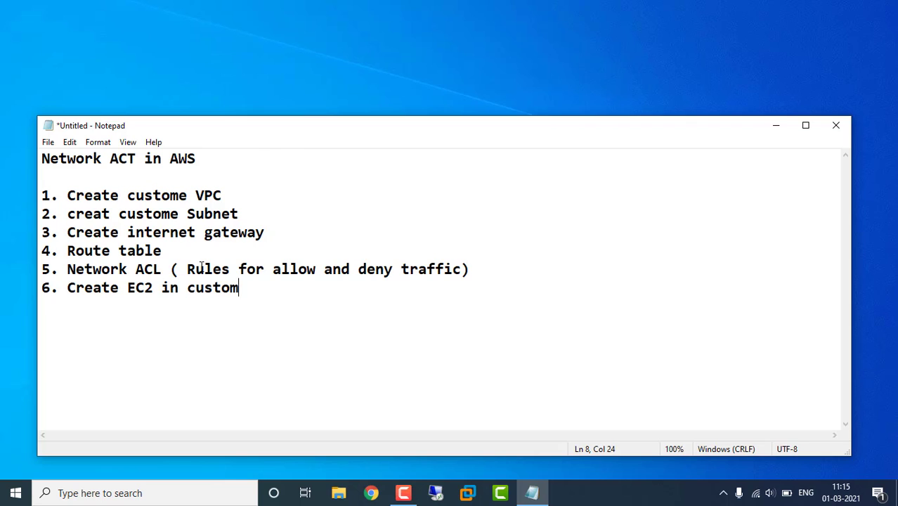
{"action": "type", "text": "e VPC"}
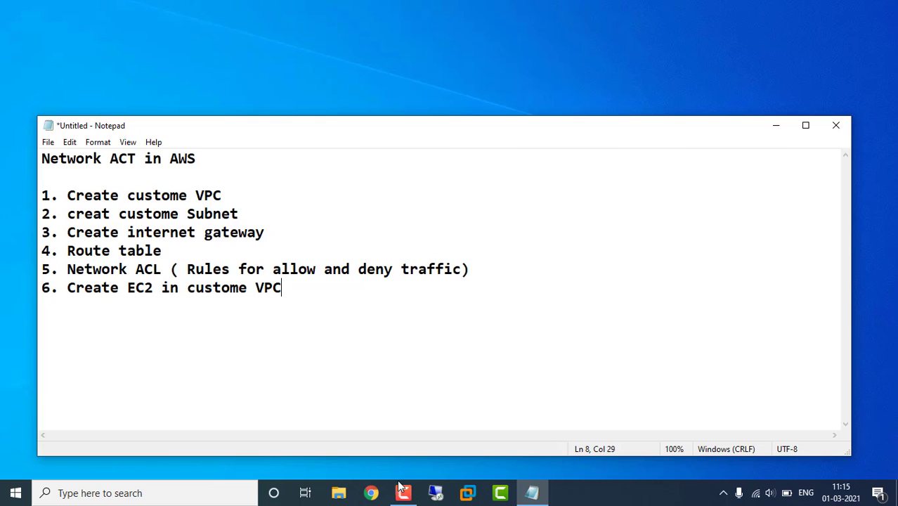
Switch to Chrome, go to the bookmarked AWS Management Console and sign in as root user with the account password.
{"action": "left_click", "coordinate": [372, 493]}
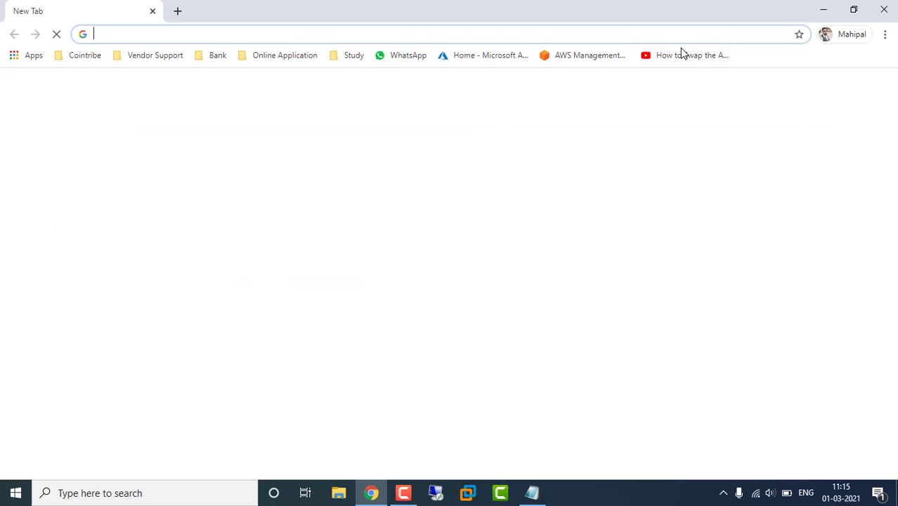
{"action": "left_click", "coordinate": [556, 55]}
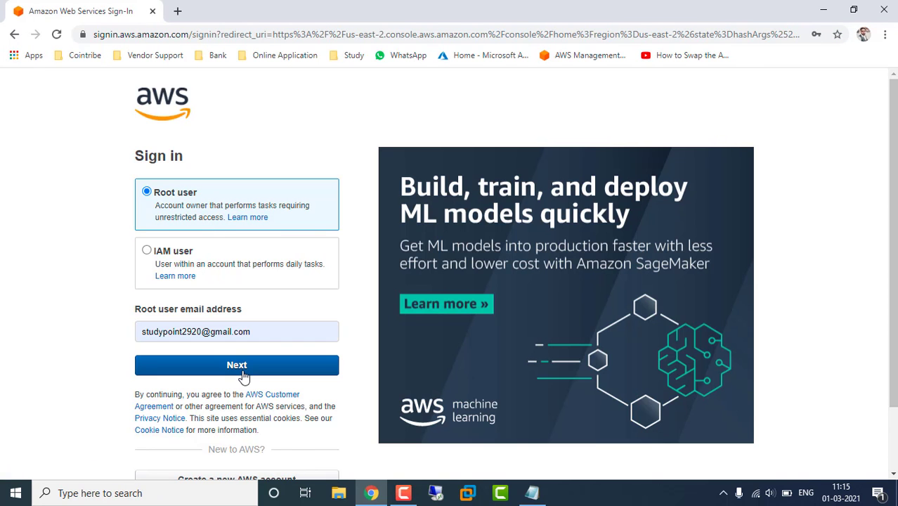
{"action": "left_click", "coordinate": [243, 378]}
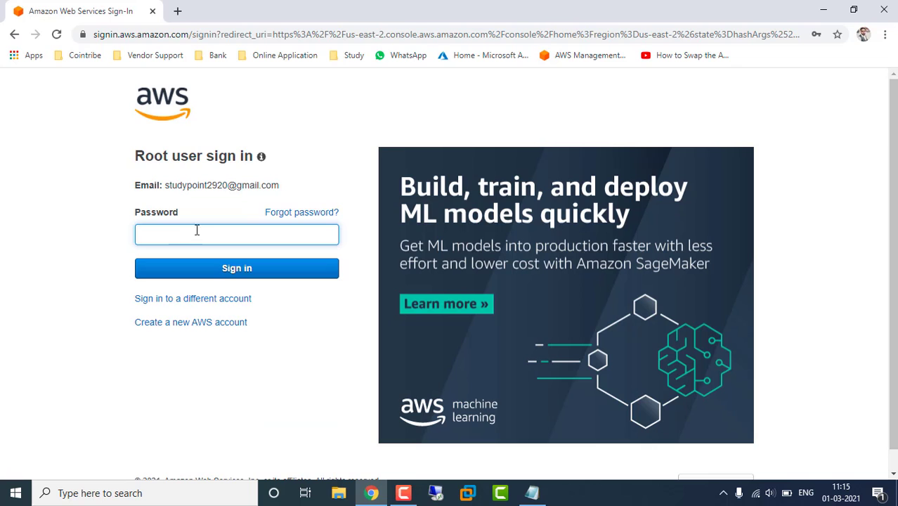
{"action": "left_click", "coordinate": [197, 230]}
{"action": "left_click", "coordinate": [187, 274]}
{"action": "left_click", "coordinate": [216, 267]}
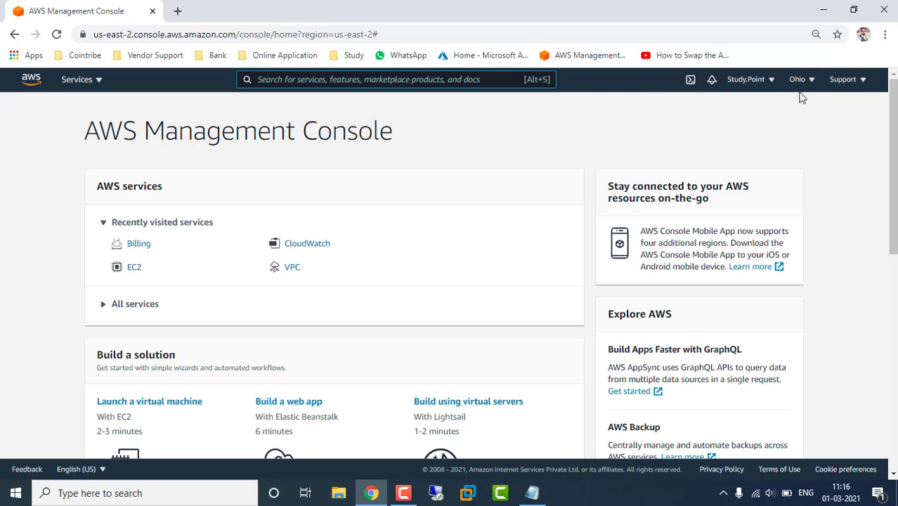
Open the VPC service from the Networking & Content Delivery group of the full AWS services list.
{"action": "left_click", "coordinate": [99, 83]}
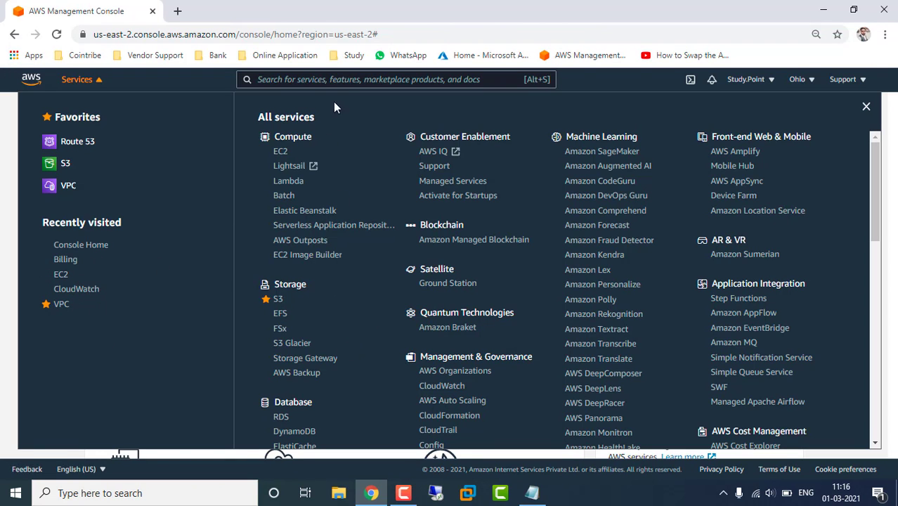
{"action": "scroll", "coordinate": [338, 307], "scroll_direction": "down", "scroll_amount": 5}
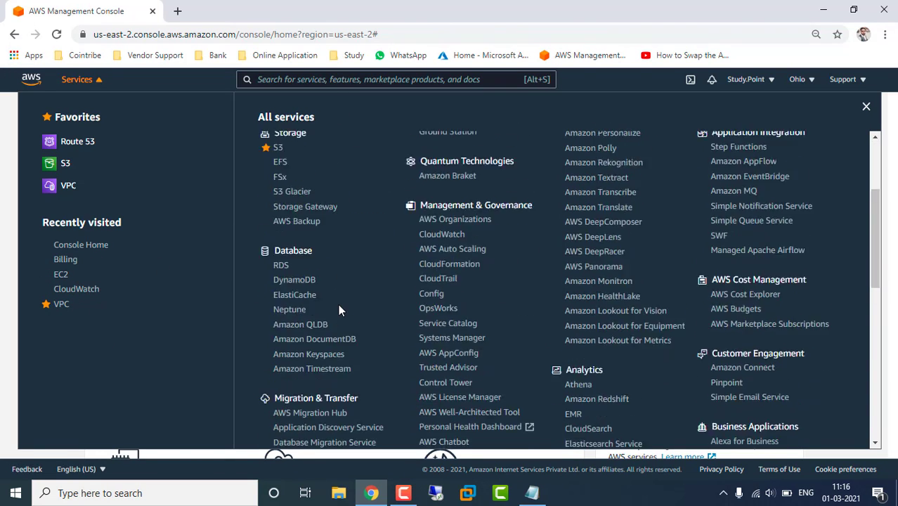
{"action": "scroll", "coordinate": [338, 303], "scroll_direction": "down", "scroll_amount": 2}
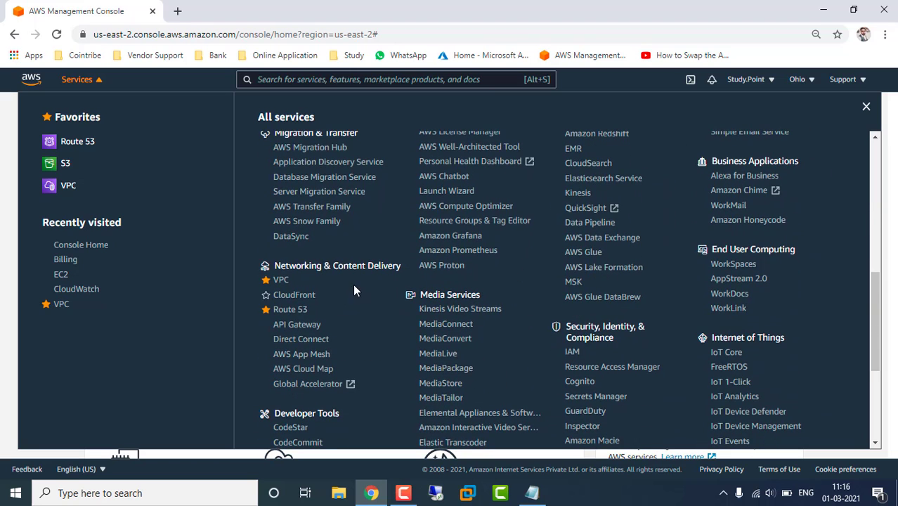
{"action": "left_click", "coordinate": [284, 282]}
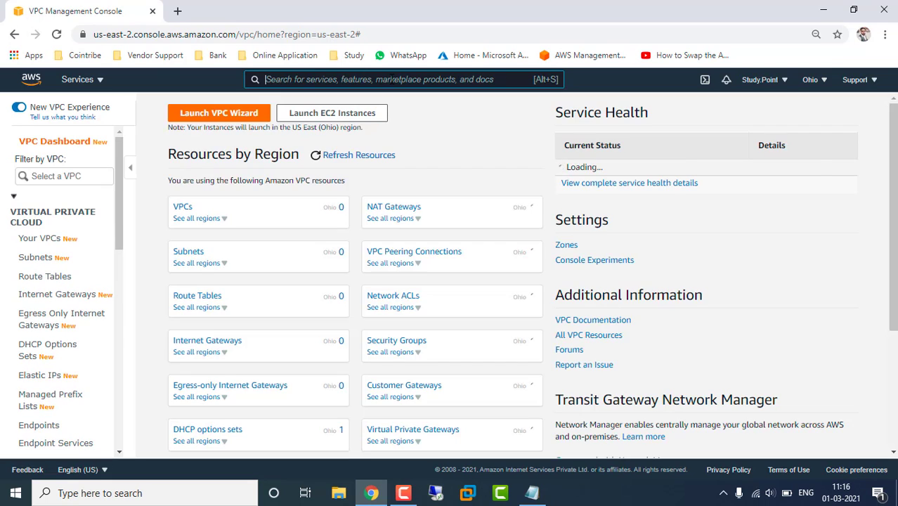
Search the console for "VPC", close the results and look over the VPC resources by region.
{"action": "left_click", "coordinate": [391, 79]}
{"action": "type", "text": "VP"}
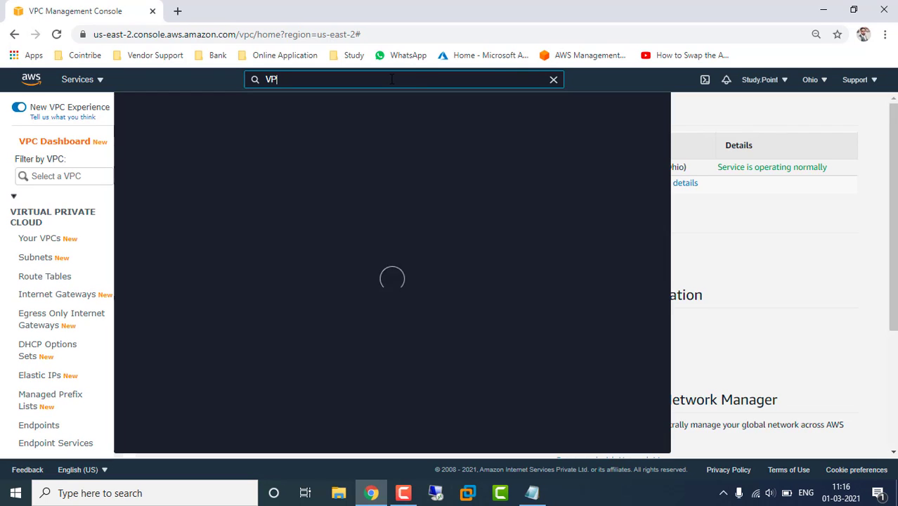
{"action": "type", "text": "C"}
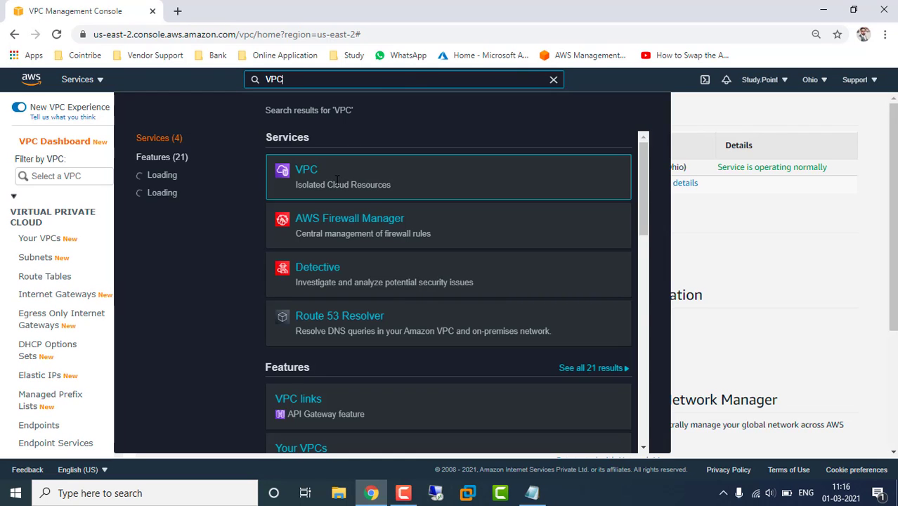
{"action": "left_click", "coordinate": [336, 181]}
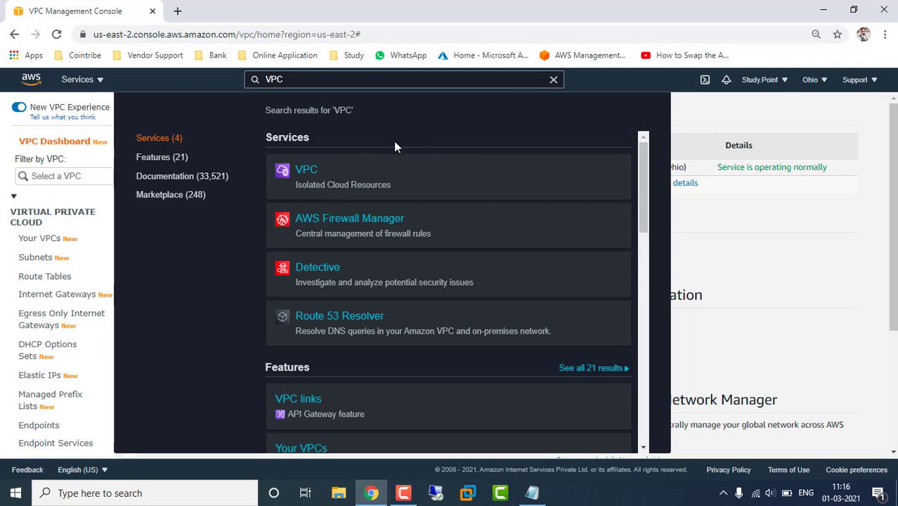
{"action": "left_click", "coordinate": [582, 79]}
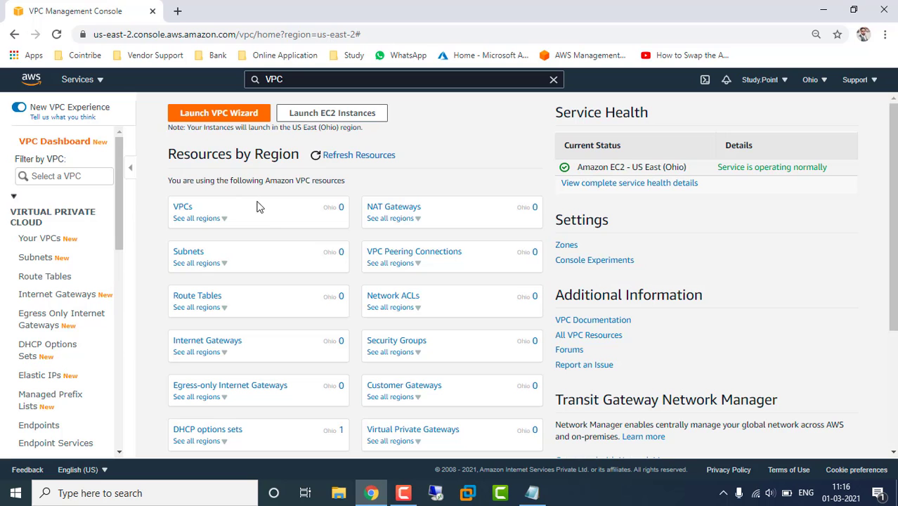
{"action": "scroll", "coordinate": [263, 324], "scroll_direction": "down", "scroll_amount": 3}
{"action": "scroll", "coordinate": [264, 322], "scroll_direction": "up", "scroll_amount": 3}
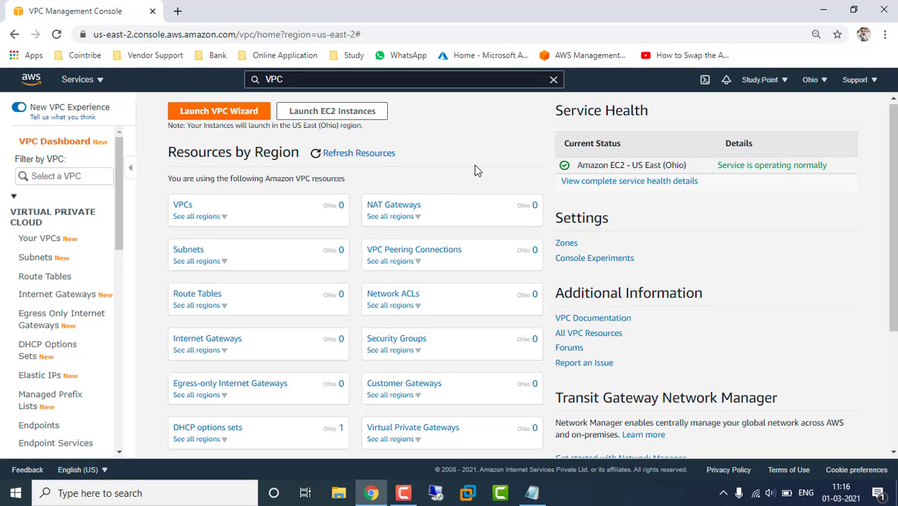
Start a new VPC with the name tag Demo_NACL_VPC and the IPv4 CIDR block 10.0.0.0/24.
{"action": "left_click", "coordinate": [49, 239]}
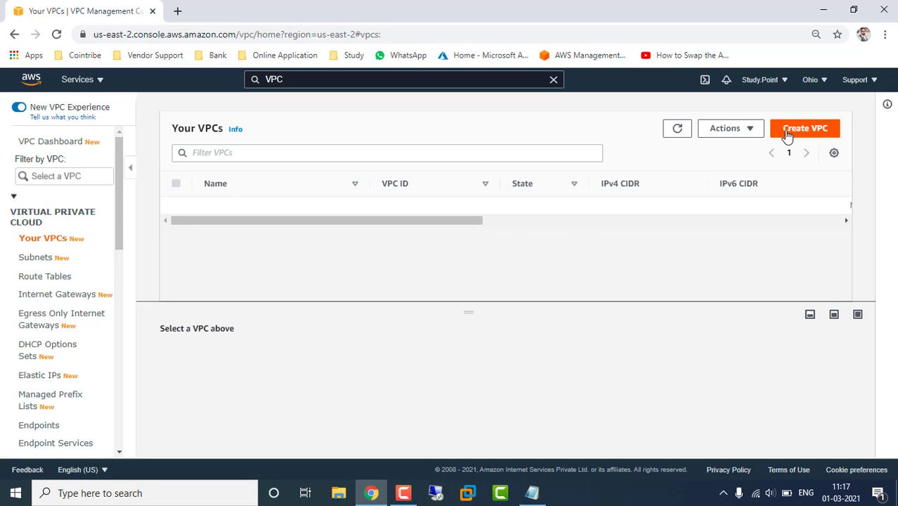
{"action": "left_click", "coordinate": [792, 133]}
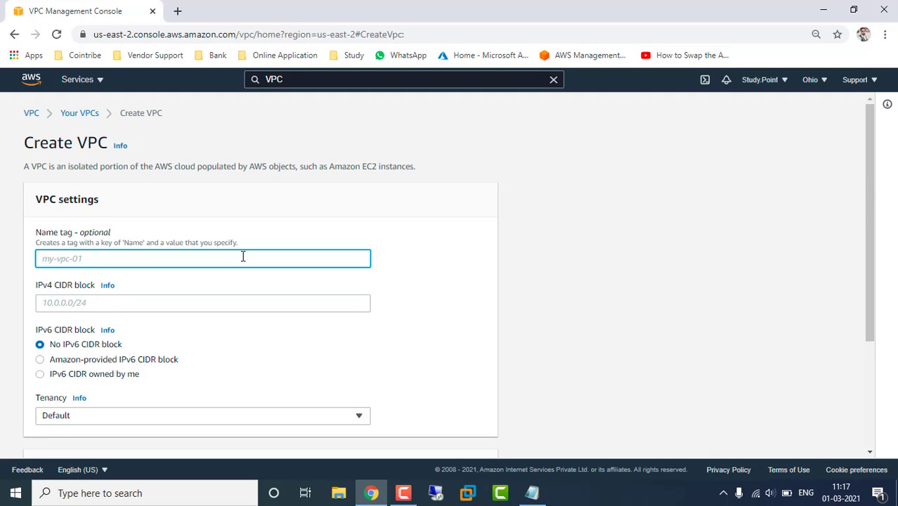
{"action": "type", "text": "Demo_NACL"}
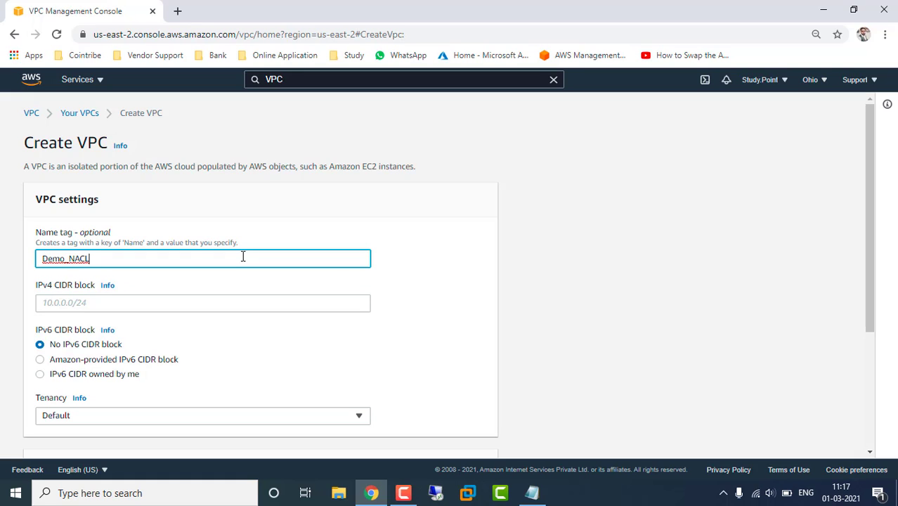
{"action": "type", "text": "_VPC"}
{"action": "left_click", "coordinate": [163, 300]}
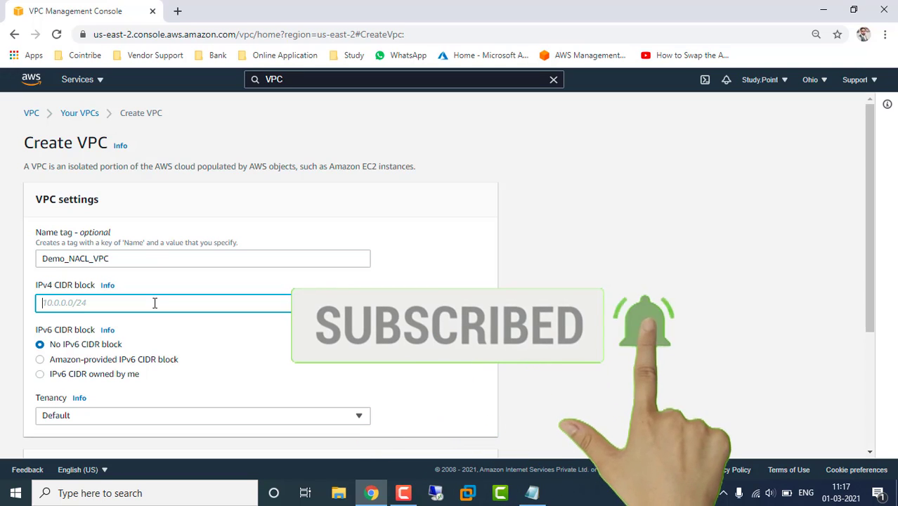
{"action": "type", "text": "10.0.0."}
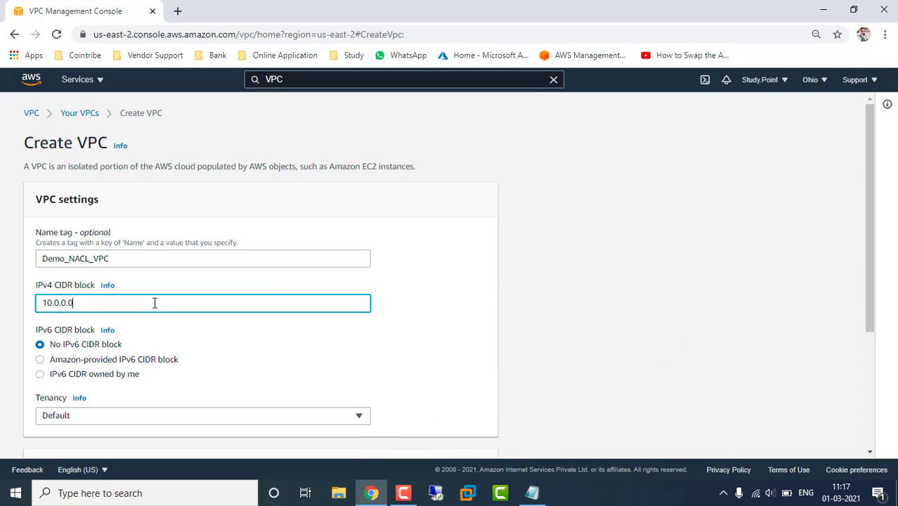
{"action": "type", "text": "0/24"}
{"action": "left_click", "coordinate": [414, 328]}
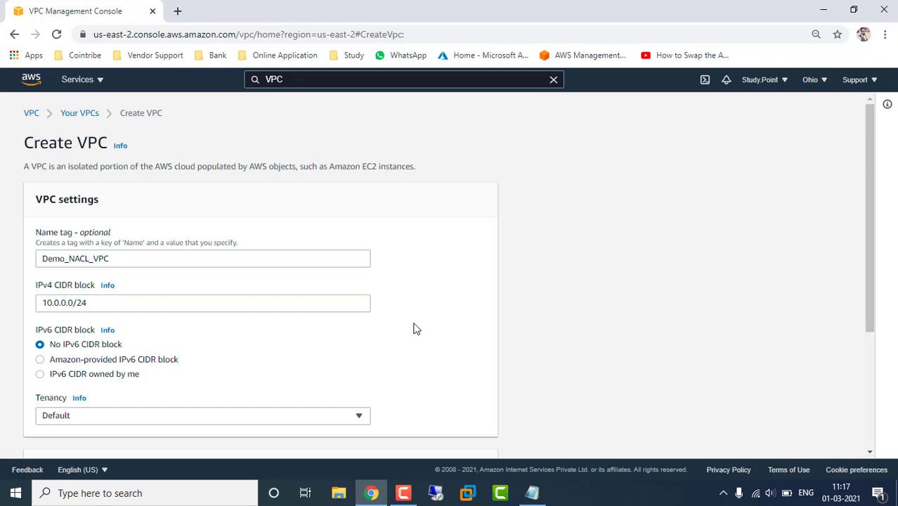
Review the tenancy and tag settings, create the VPC and look over its details.
{"action": "scroll", "coordinate": [415, 328], "scroll_direction": "down", "scroll_amount": 2}
{"action": "scroll", "coordinate": [415, 328], "scroll_direction": "down", "scroll_amount": 1}
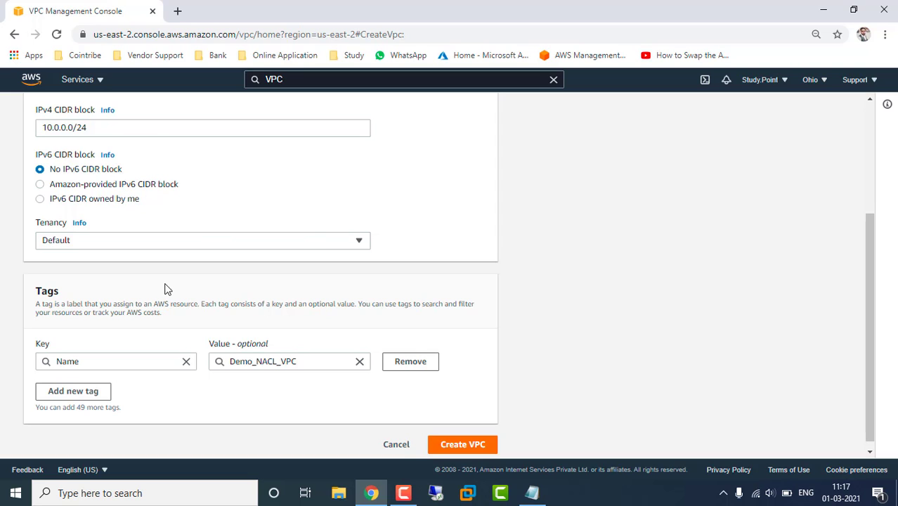
{"action": "scroll", "coordinate": [133, 301], "scroll_direction": "down", "scroll_amount": 1}
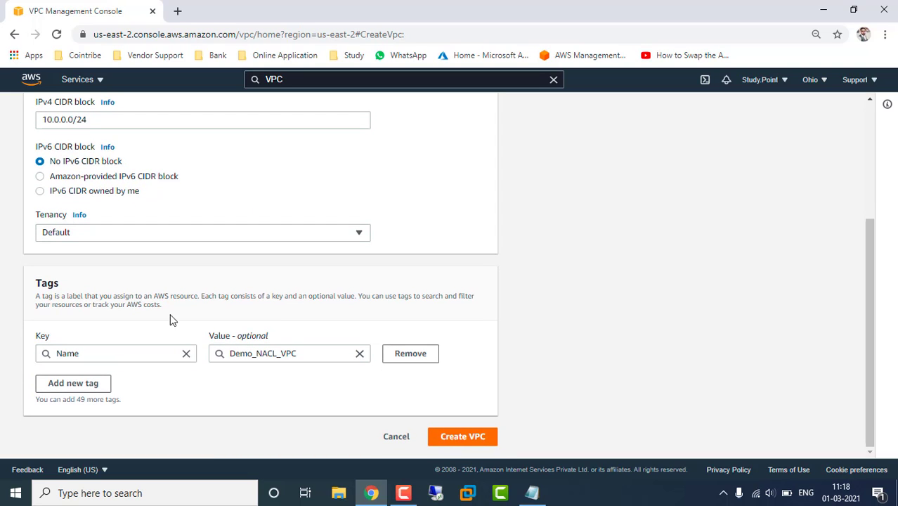
{"action": "scroll", "coordinate": [423, 235], "scroll_direction": "up", "scroll_amount": 2}
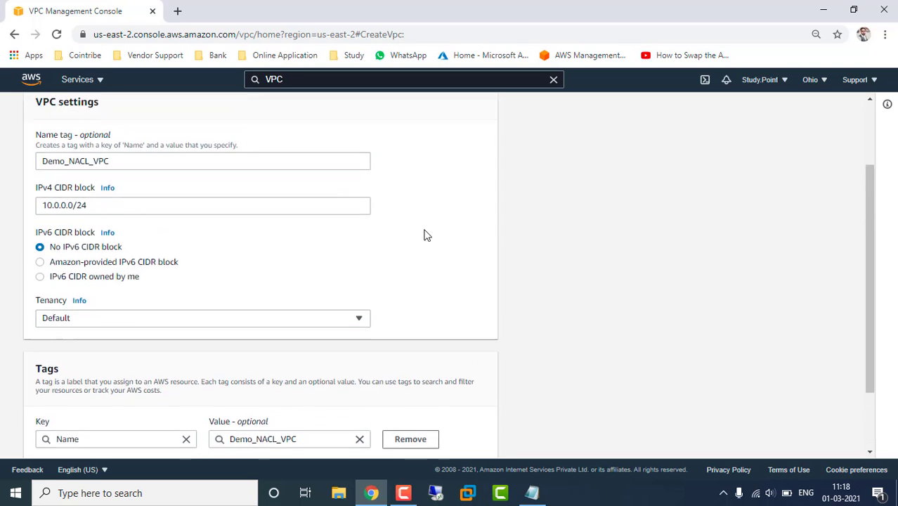
{"action": "scroll", "coordinate": [424, 236], "scroll_direction": "down", "scroll_amount": 2}
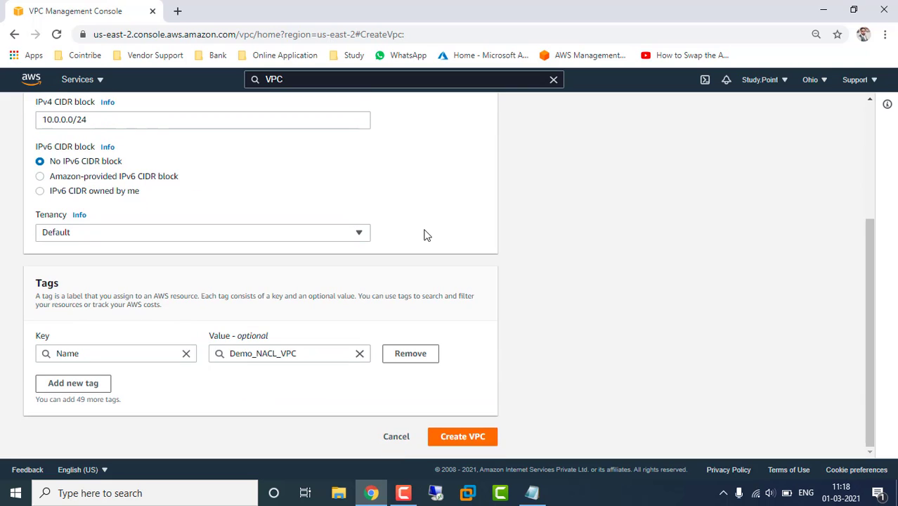
{"action": "left_click", "coordinate": [460, 438]}
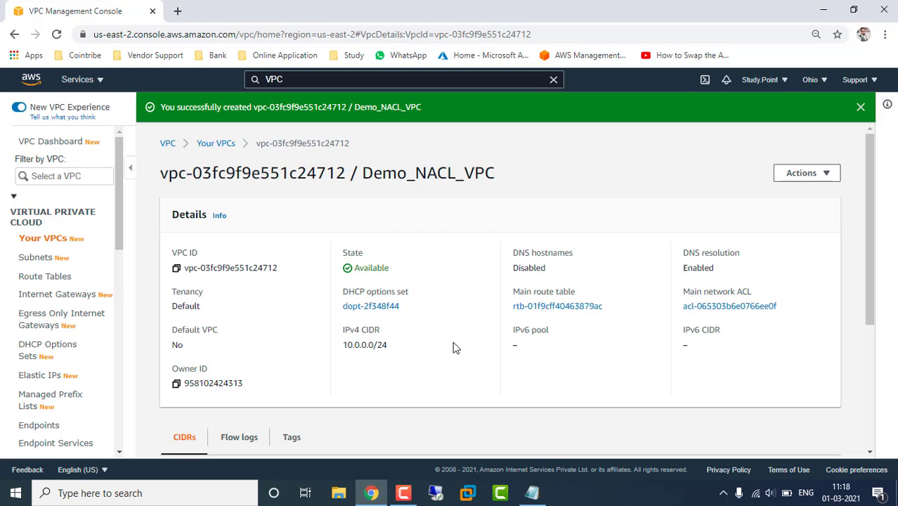
{"action": "scroll", "coordinate": [454, 345], "scroll_direction": "down", "scroll_amount": 2}
{"action": "scroll", "coordinate": [453, 347], "scroll_direction": "up", "scroll_amount": 2}
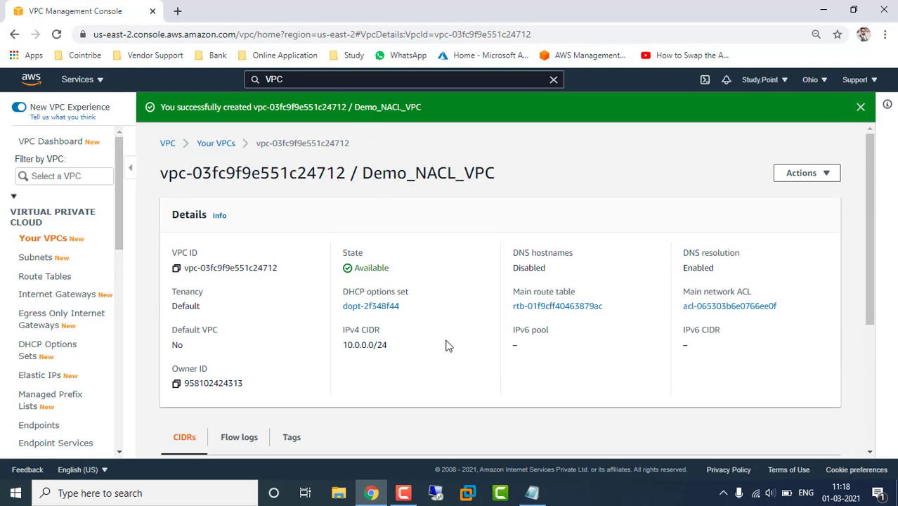
Start creating a subnet and select Demo_NACL_VPC as its VPC.
{"action": "left_click", "coordinate": [44, 258]}
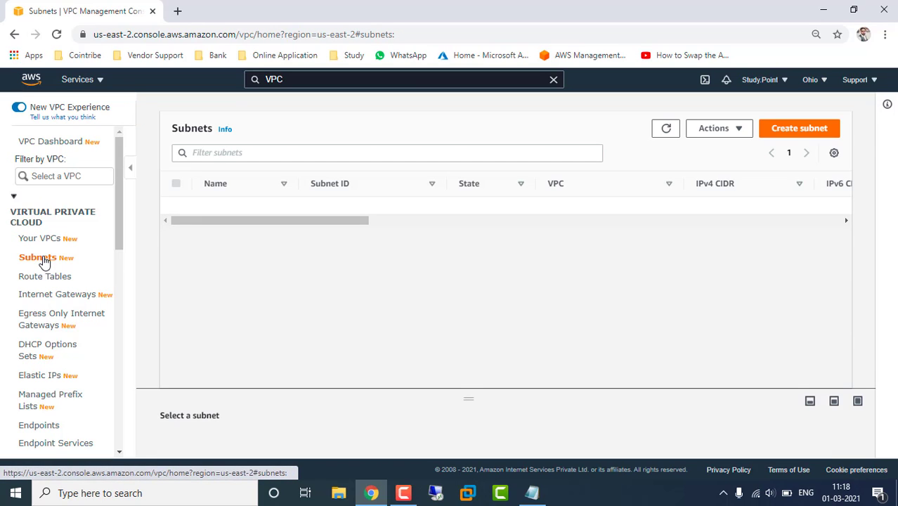
{"action": "left_click", "coordinate": [798, 129]}
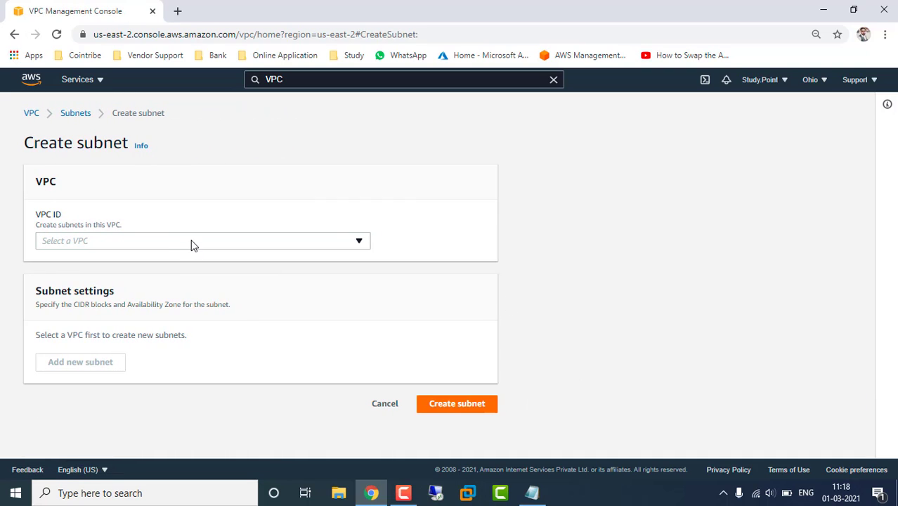
{"action": "left_click", "coordinate": [136, 243]}
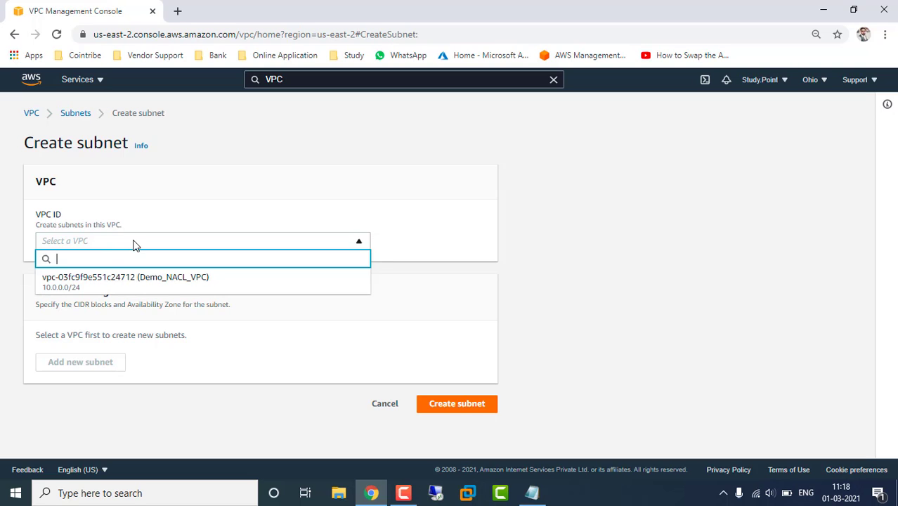
{"action": "left_click", "coordinate": [102, 282]}
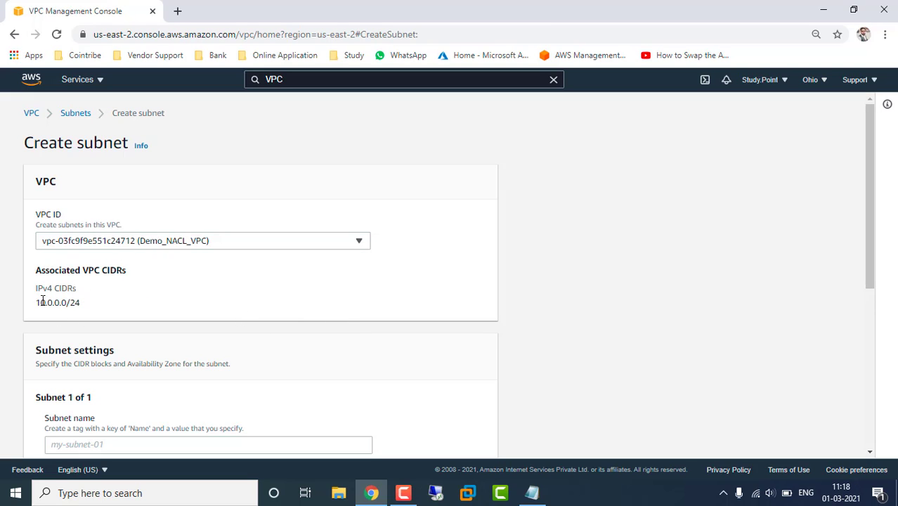
Name the subnet NACL_Subnet.
{"action": "scroll", "coordinate": [425, 349], "scroll_direction": "down", "scroll_amount": 2}
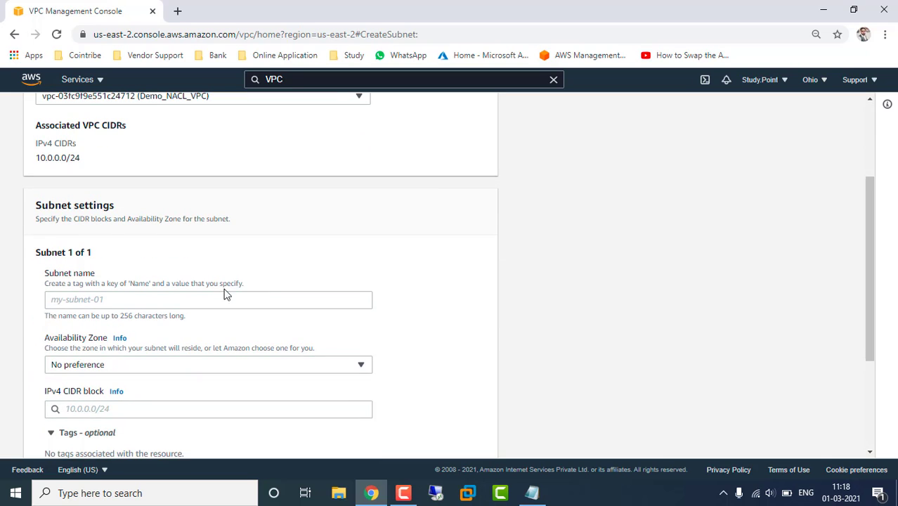
{"action": "left_click", "coordinate": [135, 302]}
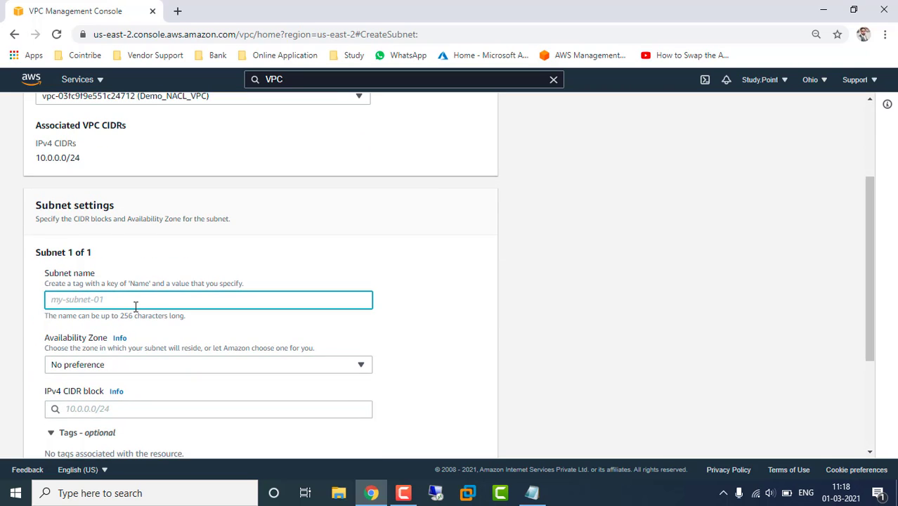
{"action": "type", "text": "N"}
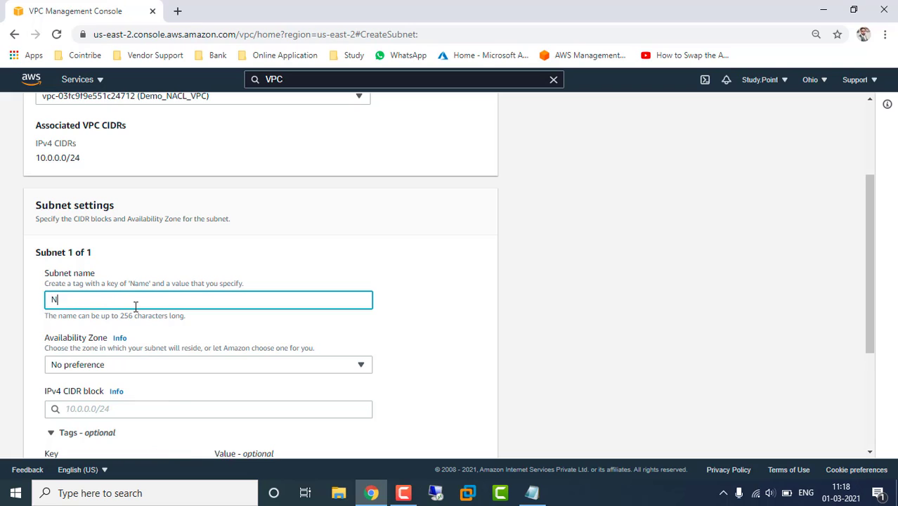
{"action": "type", "text": "ACL_Subnet"}
{"action": "left_click", "coordinate": [414, 335]}
Set the subnet's availability zone to US East (Ohio) / us-east-2a.
{"action": "scroll", "coordinate": [415, 334], "scroll_direction": "down", "scroll_amount": 1}
{"action": "scroll", "coordinate": [415, 334], "scroll_direction": "down", "scroll_amount": 1}
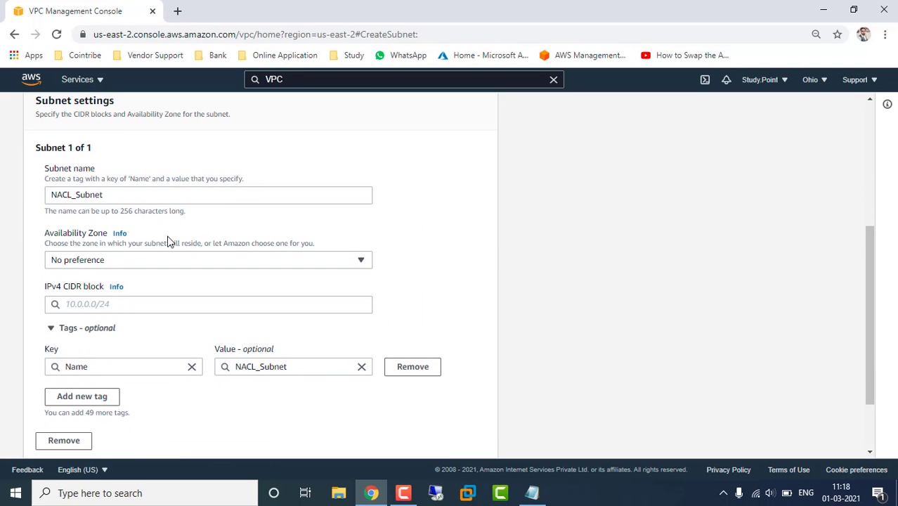
{"action": "left_click", "coordinate": [355, 264]}
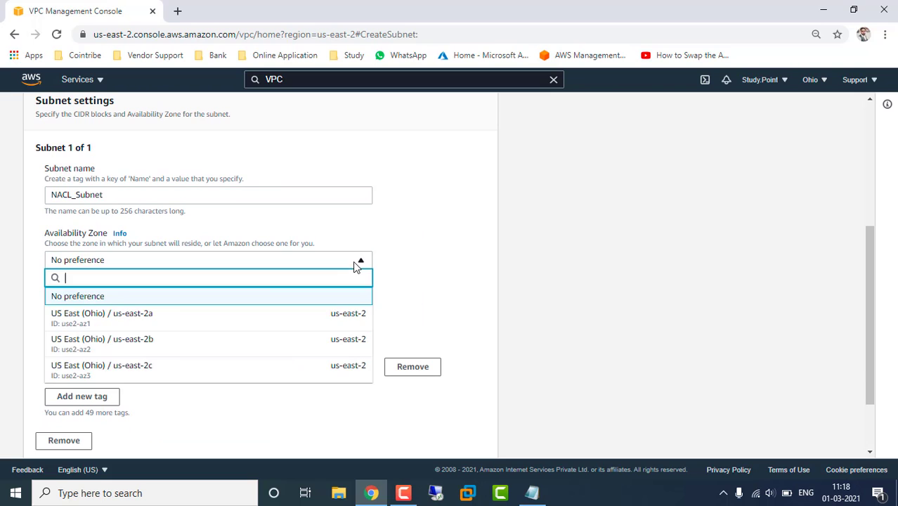
{"action": "left_click", "coordinate": [127, 318]}
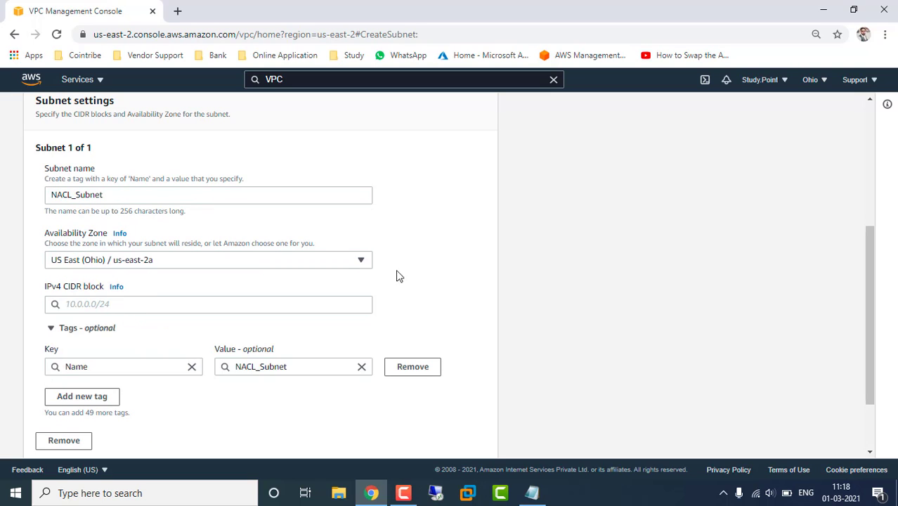
Set the subnet's IPv4 CIDR block to 10.0.0.0/24.
{"action": "left_click", "coordinate": [146, 305]}
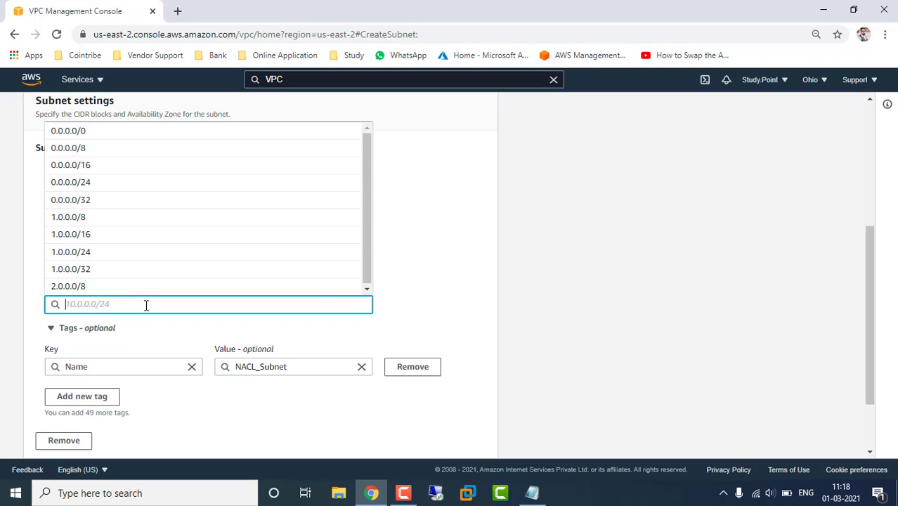
{"action": "left_click", "coordinate": [404, 299]}
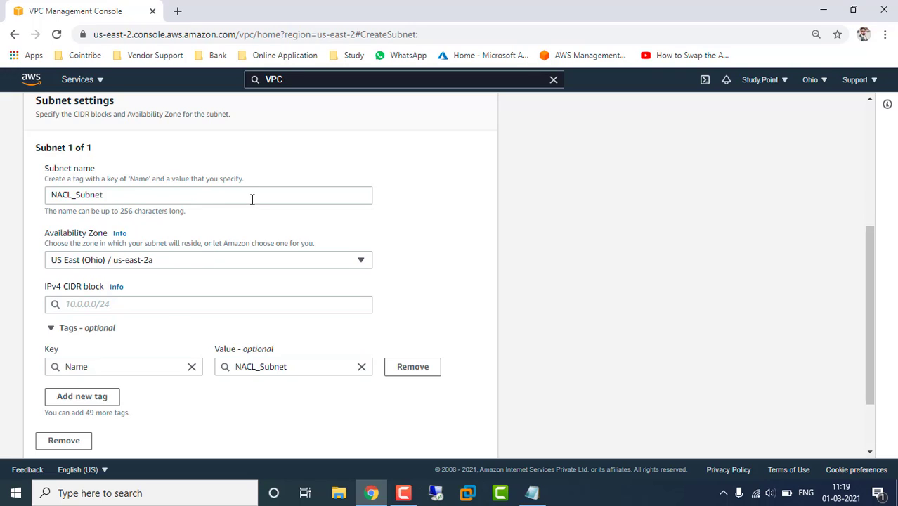
{"action": "left_click", "coordinate": [177, 306]}
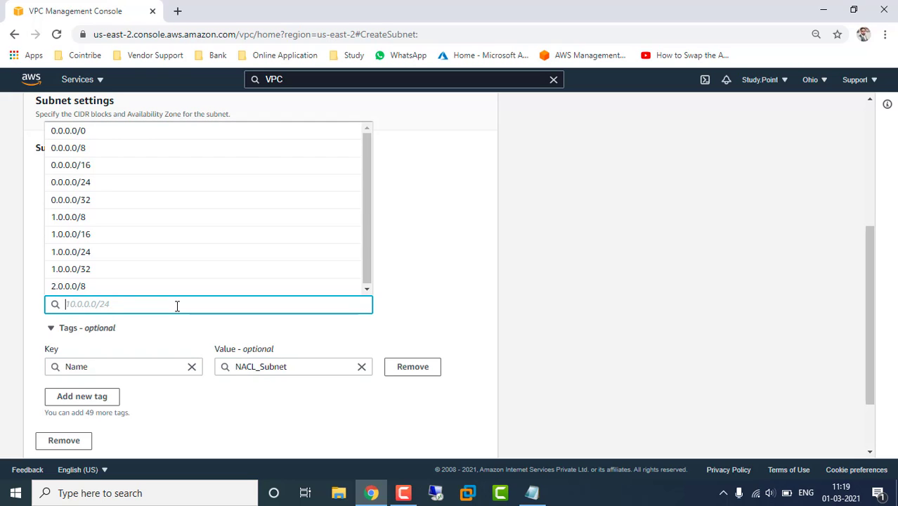
{"action": "type", "text": "10"}
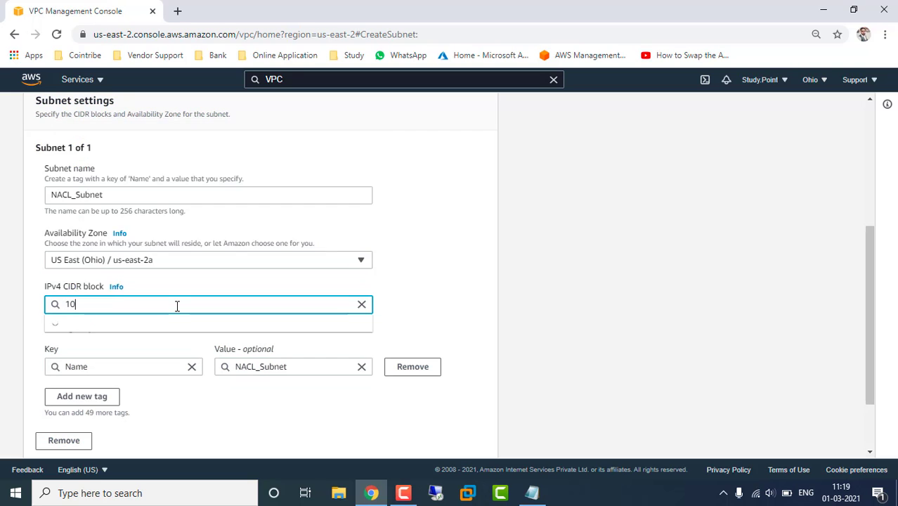
{"action": "type", "text": ".0.0.0/24"}
{"action": "left_click", "coordinate": [146, 325]}
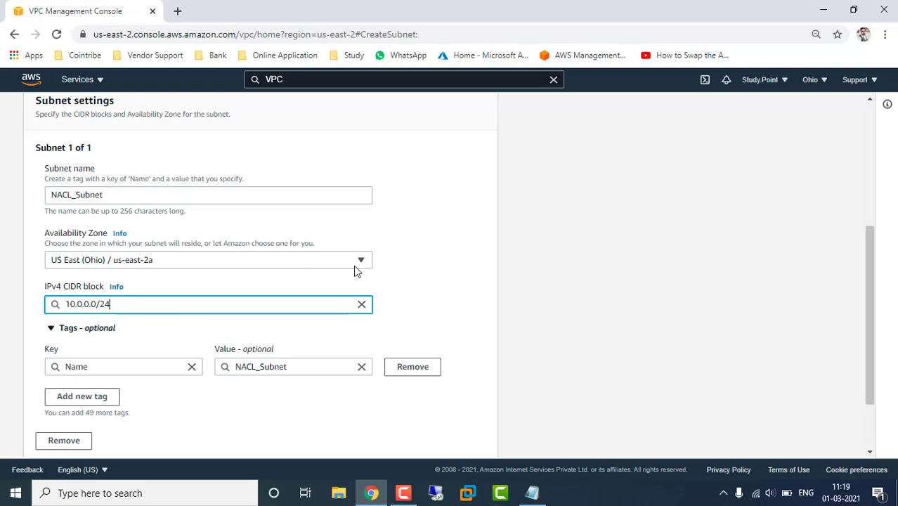
{"action": "left_click", "coordinate": [407, 304]}
Review the subnet settings and create the subnet.
{"action": "scroll", "coordinate": [407, 305], "scroll_direction": "down", "scroll_amount": 2}
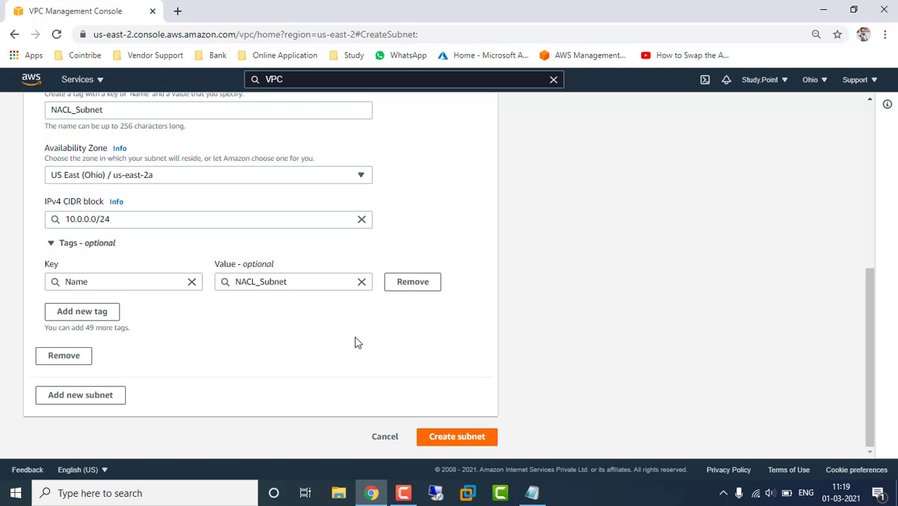
{"action": "scroll", "coordinate": [477, 323], "scroll_direction": "up", "scroll_amount": 2}
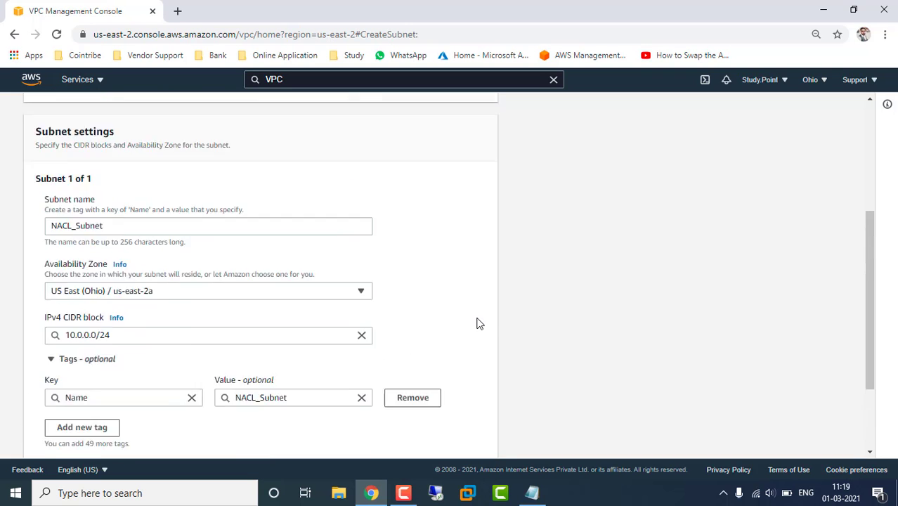
{"action": "scroll", "coordinate": [477, 322], "scroll_direction": "up", "scroll_amount": 3}
{"action": "scroll", "coordinate": [477, 322], "scroll_direction": "down", "scroll_amount": 5}
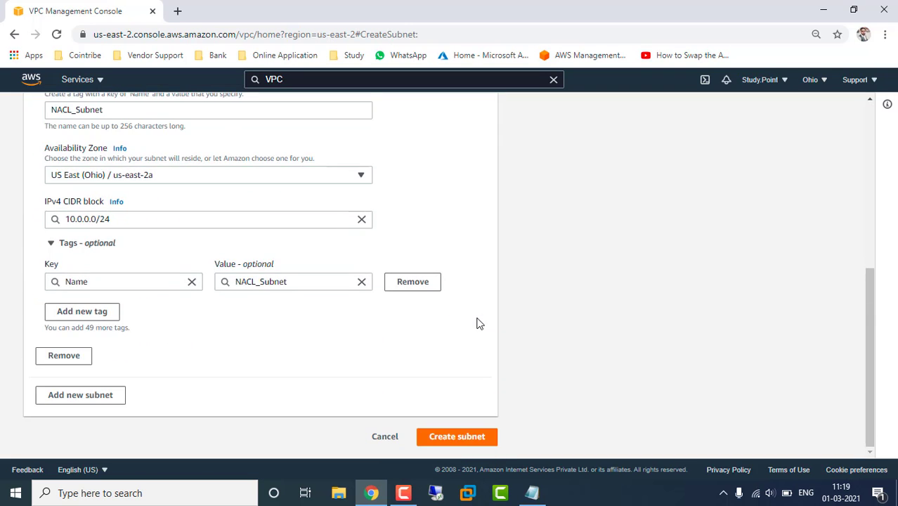
{"action": "left_click", "coordinate": [456, 435]}
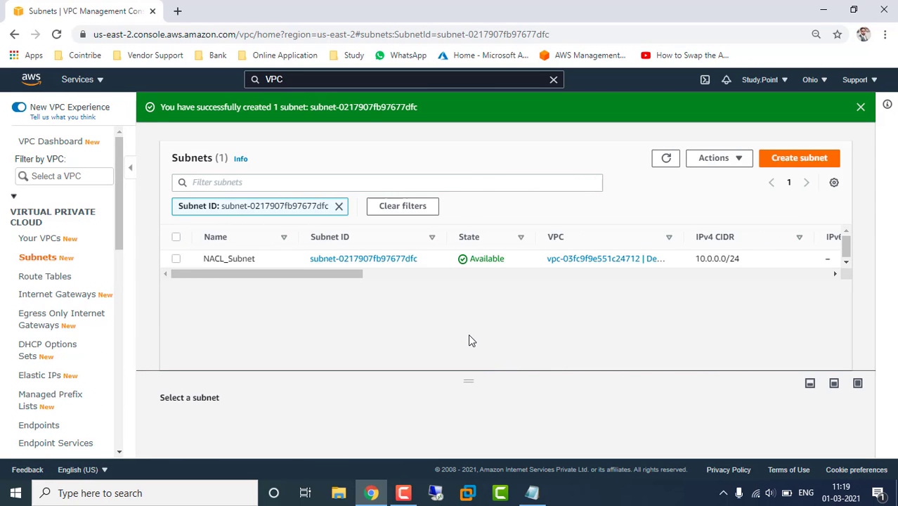
Switch to the Notepad outline and add "(Done)" after the custom VPC and custom subnet items.
{"action": "left_click", "coordinate": [532, 492]}
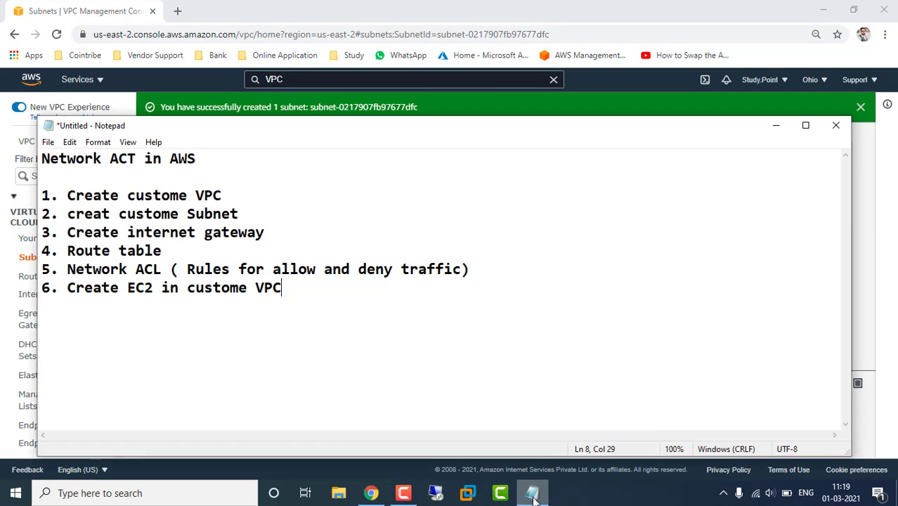
{"action": "left_click", "coordinate": [239, 199]}
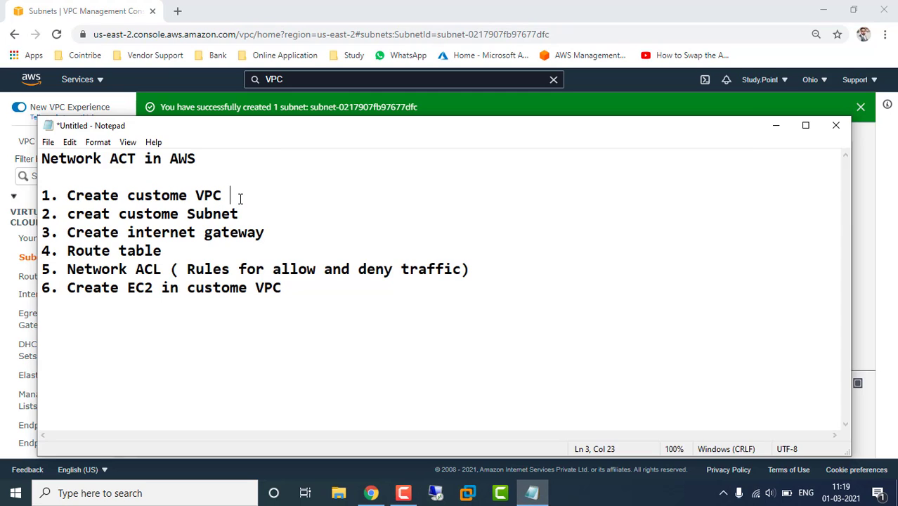
{"action": "type", "text": "(Done)"}
{"action": "type", "text": "(Done)"}
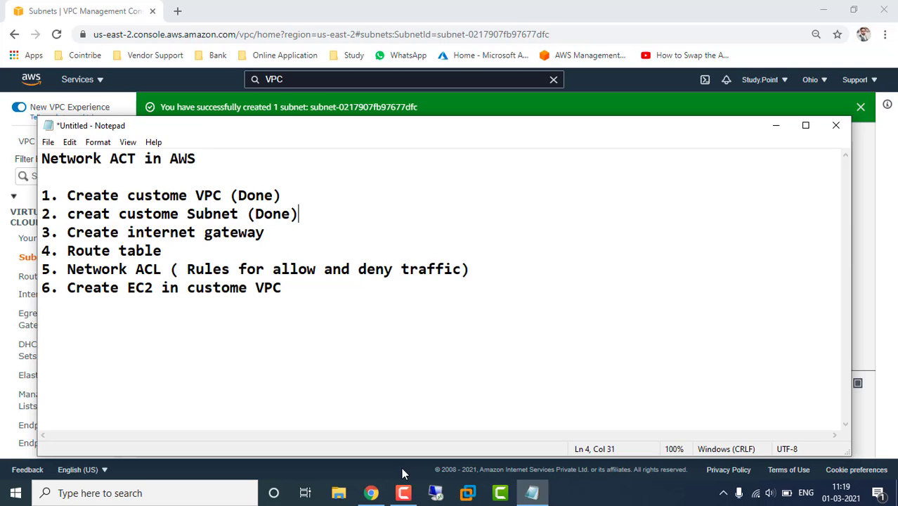
Switch back to the AWS console in Chrome and create an internet gateway named IG-NACL.
{"action": "left_click", "coordinate": [372, 493]}
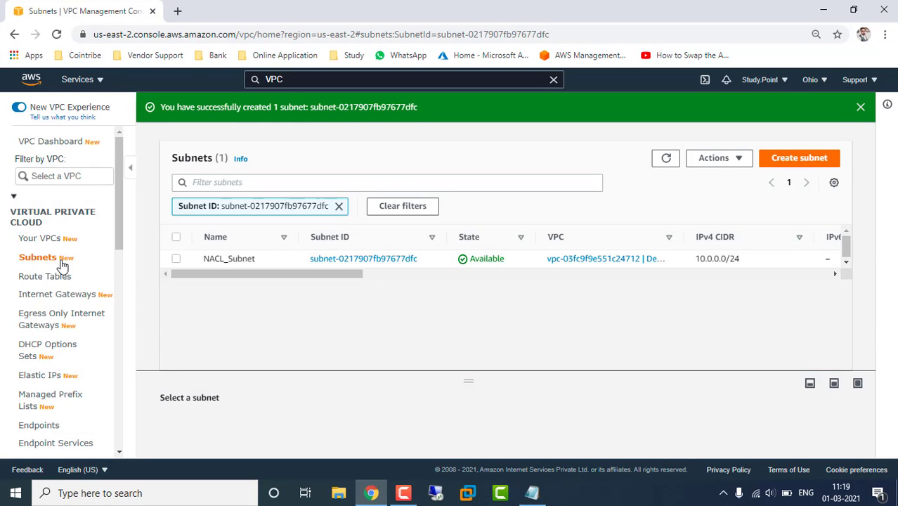
{"action": "left_click", "coordinate": [37, 297]}
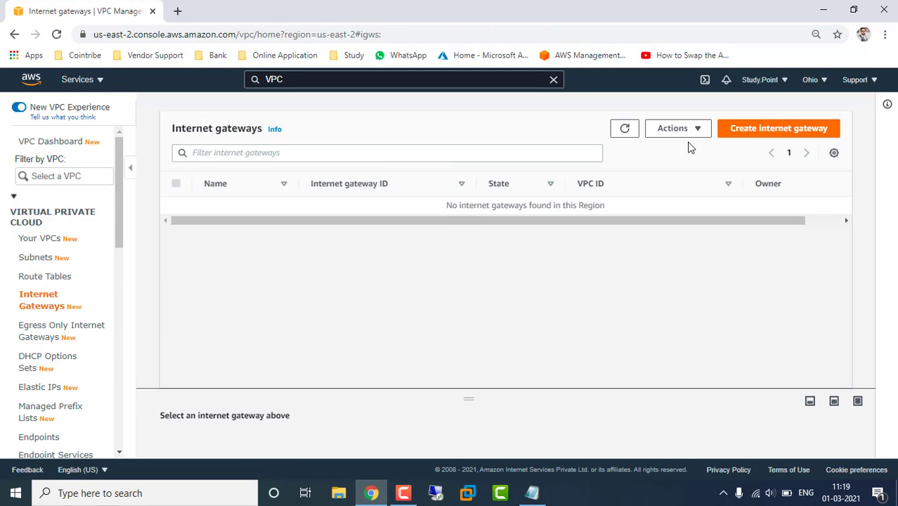
{"action": "left_click", "coordinate": [766, 128]}
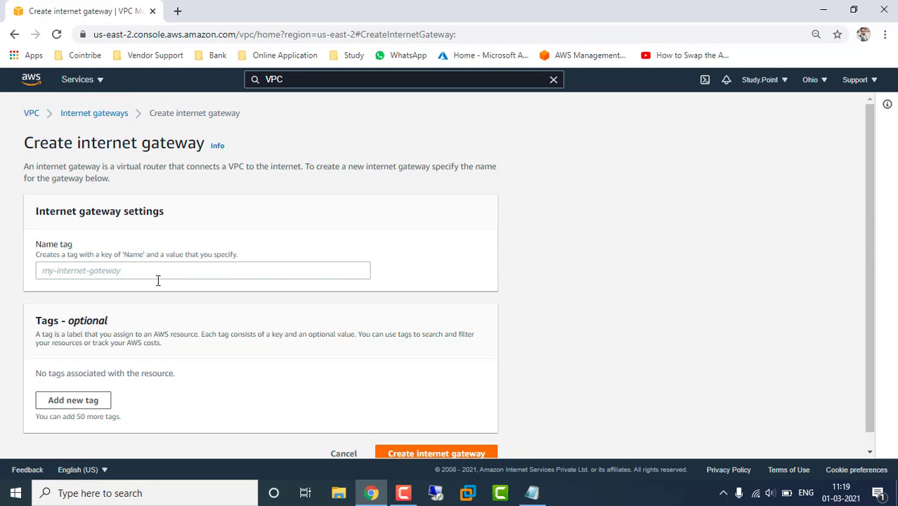
{"action": "left_click", "coordinate": [124, 272]}
{"action": "type", "text": "IG"}
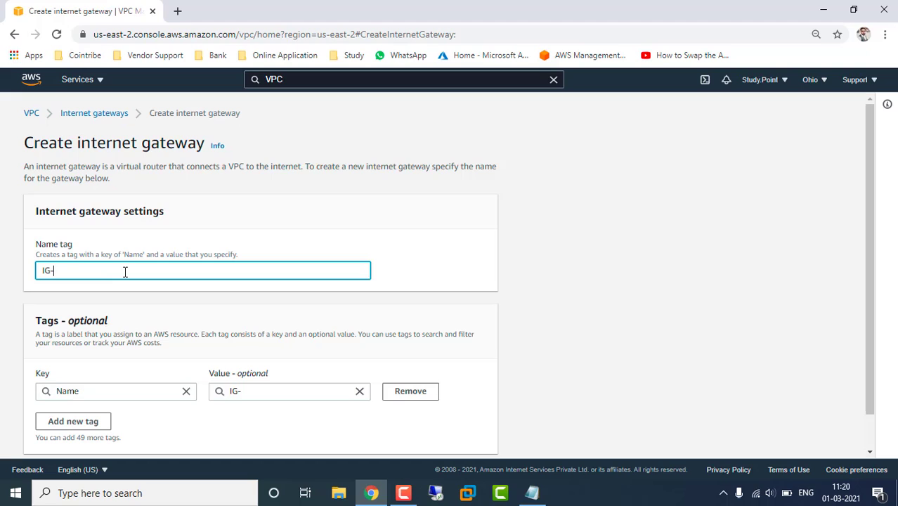
{"action": "type", "text": "-NACL"}
{"action": "left_click", "coordinate": [420, 278]}
{"action": "scroll", "coordinate": [419, 278], "scroll_direction": "down", "scroll_amount": 2}
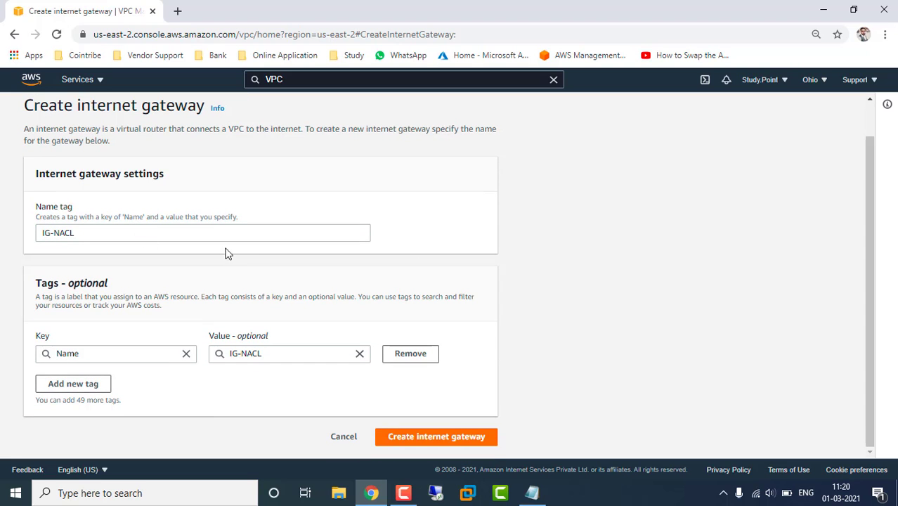
{"action": "left_click", "coordinate": [431, 437]}
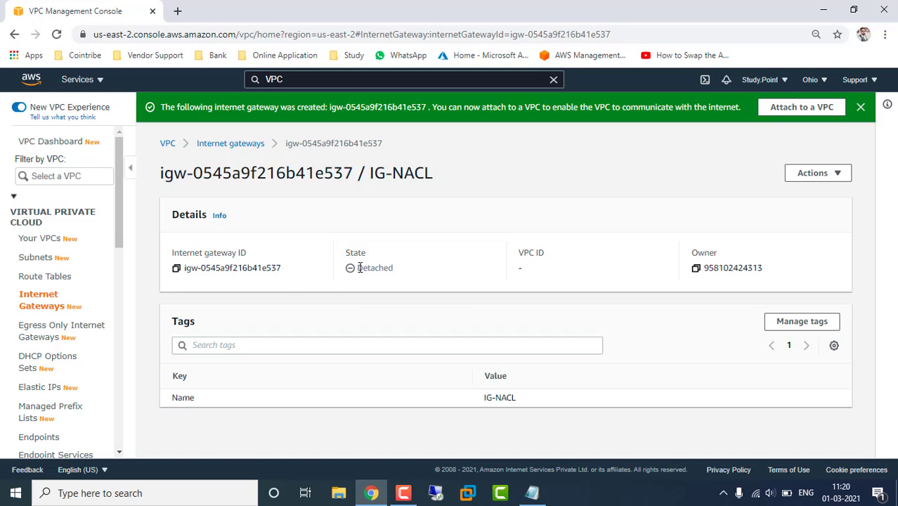
Attach the IG-NACL internet gateway to Demo_NACL_VPC and check its state.
{"action": "left_click_drag", "start_coordinate": [360, 267], "coordinate": [397, 274]}
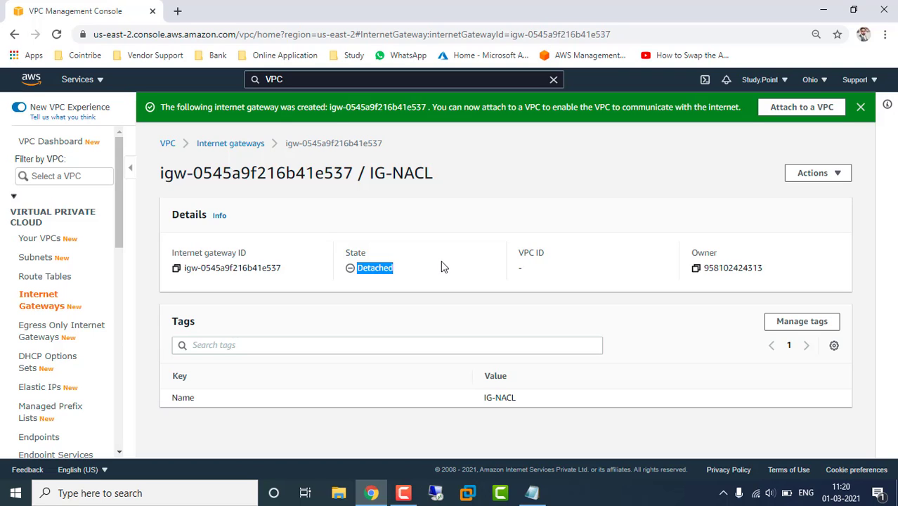
{"action": "left_click", "coordinate": [836, 172]}
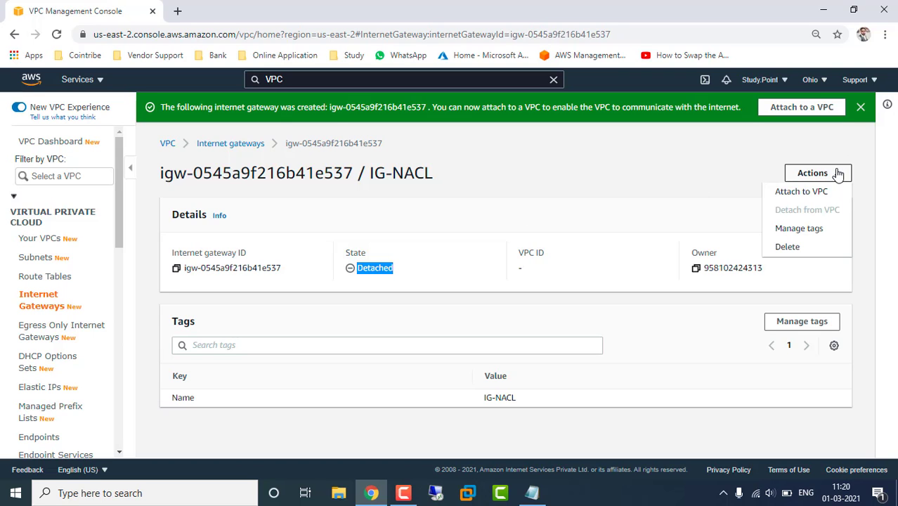
{"action": "left_click", "coordinate": [786, 196]}
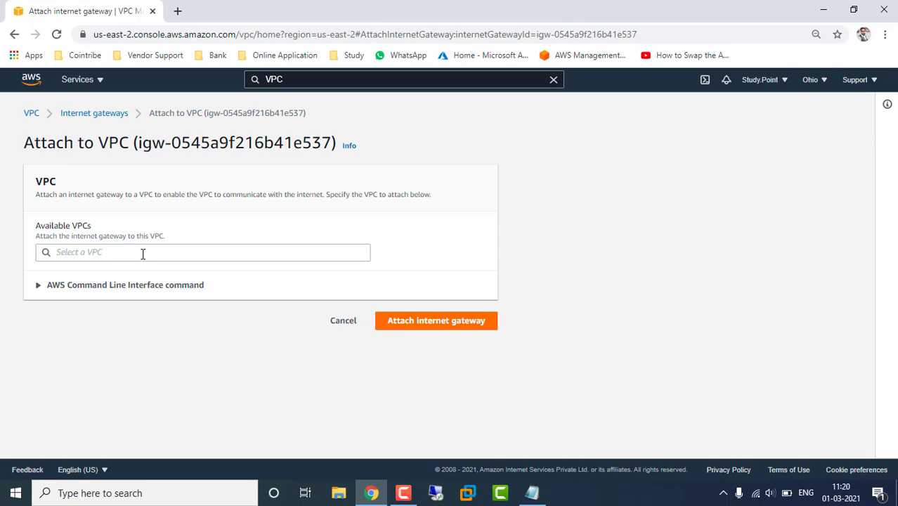
{"action": "left_click", "coordinate": [142, 253]}
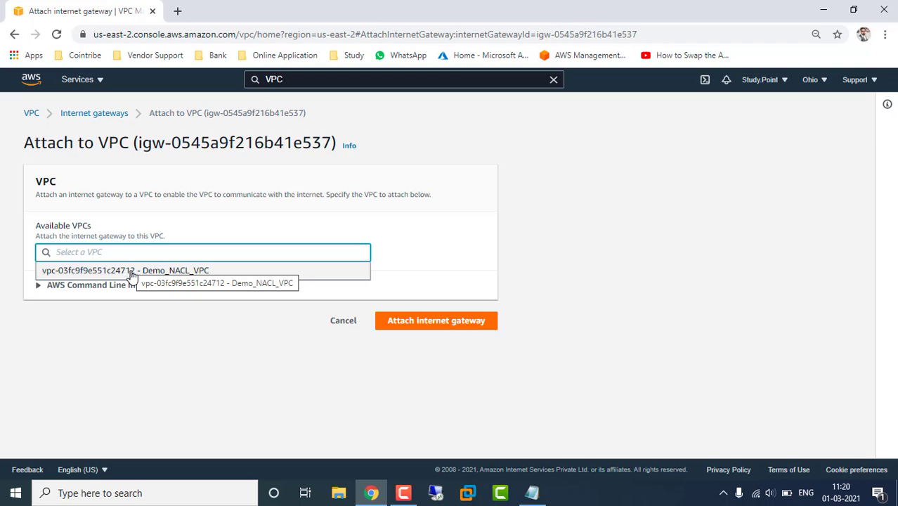
{"action": "left_click", "coordinate": [131, 272]}
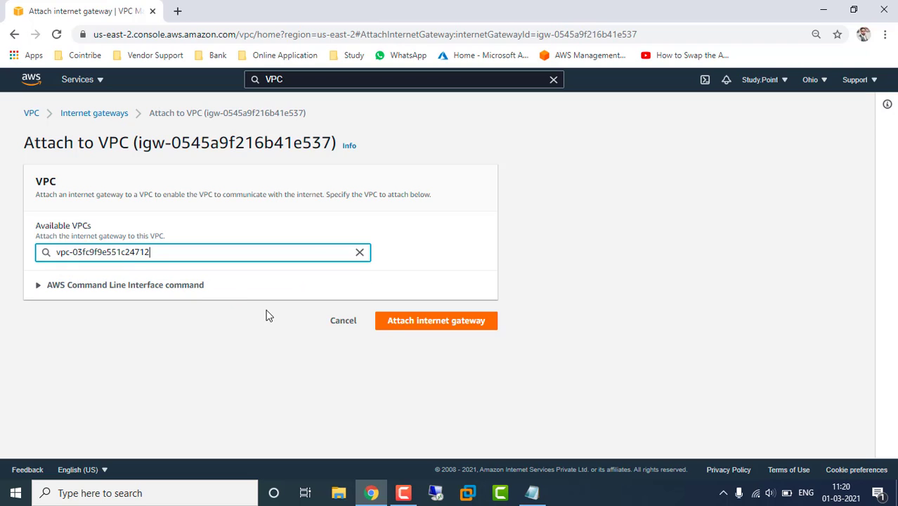
{"action": "left_click", "coordinate": [421, 329]}
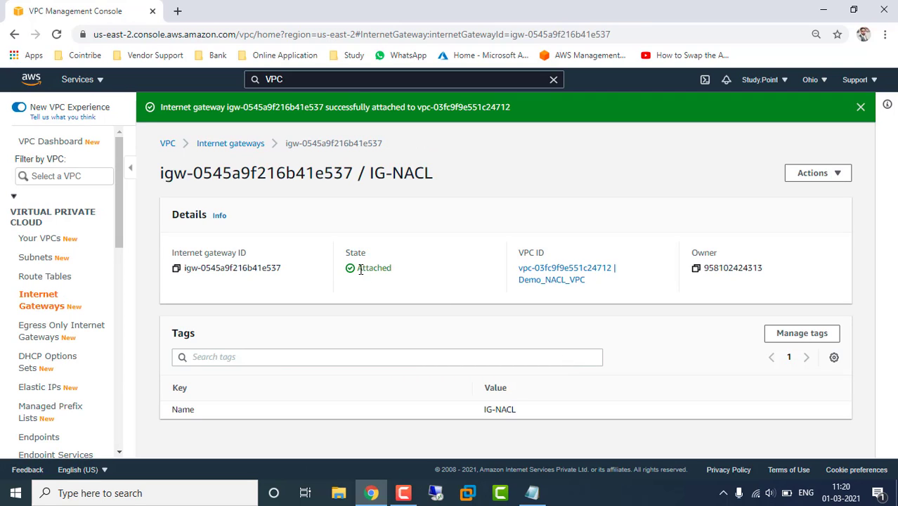
{"action": "left_click_drag", "start_coordinate": [357, 269], "coordinate": [392, 271]}
Start creating a route table and set its name tag to RT_NACL.
{"action": "left_click", "coordinate": [62, 279]}
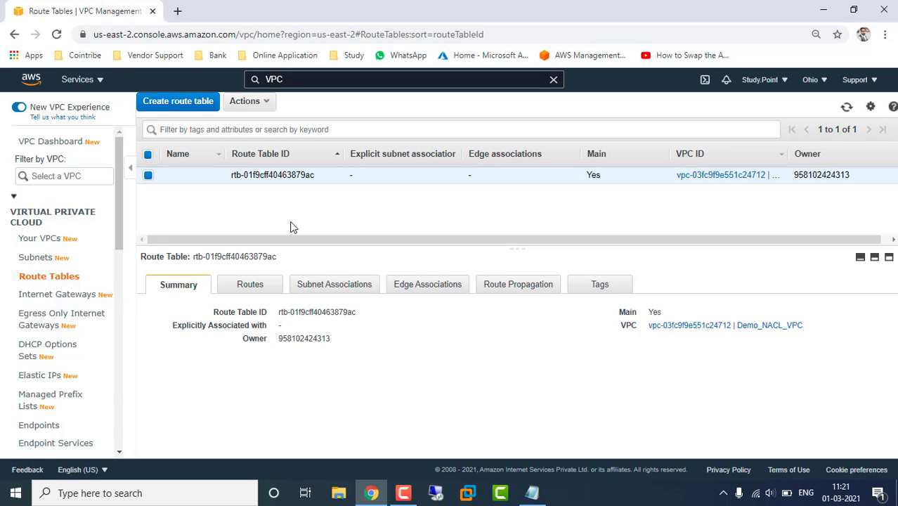
{"action": "key", "text": "alt"}
{"action": "left_click", "coordinate": [180, 102]}
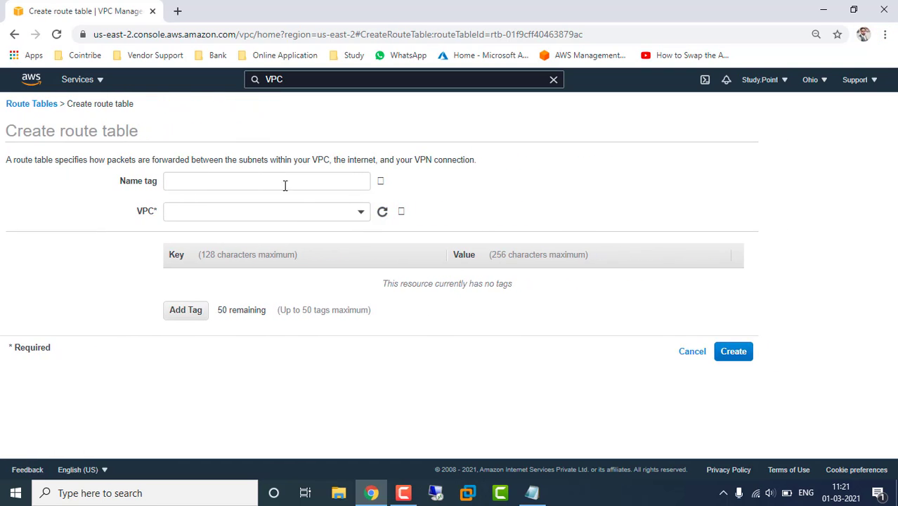
{"action": "left_click", "coordinate": [272, 180]}
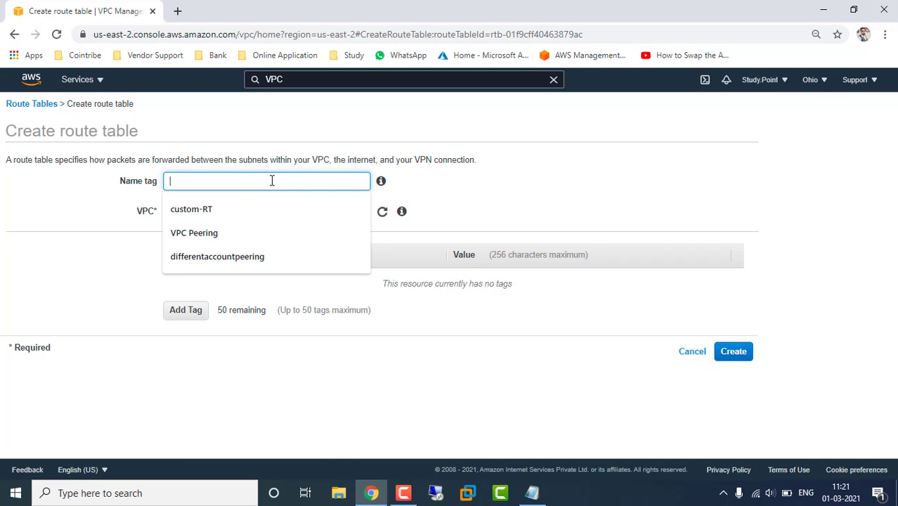
{"action": "type", "text": "R"}
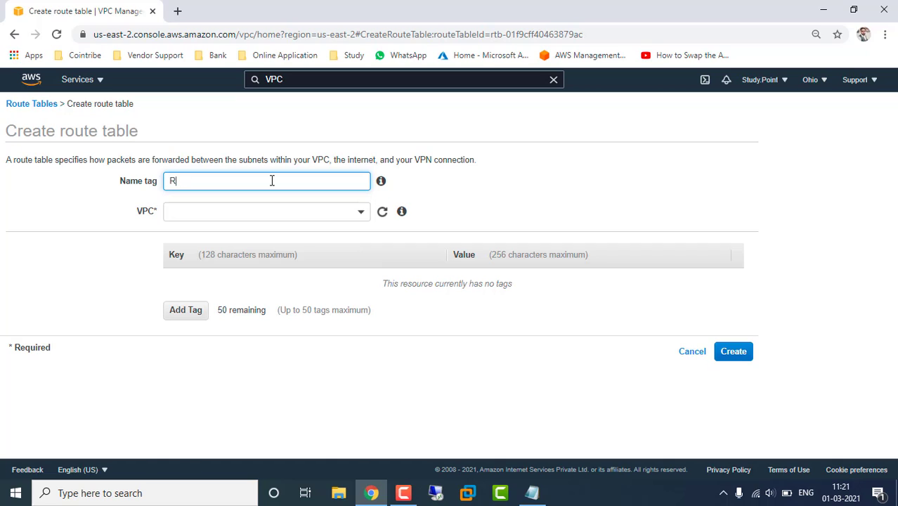
{"action": "type", "text": "T_NACL"}
{"action": "left_click", "coordinate": [478, 213]}
Create the route table in Demo_NACL_VPC and select it in the route table list.
{"action": "left_click", "coordinate": [227, 210]}
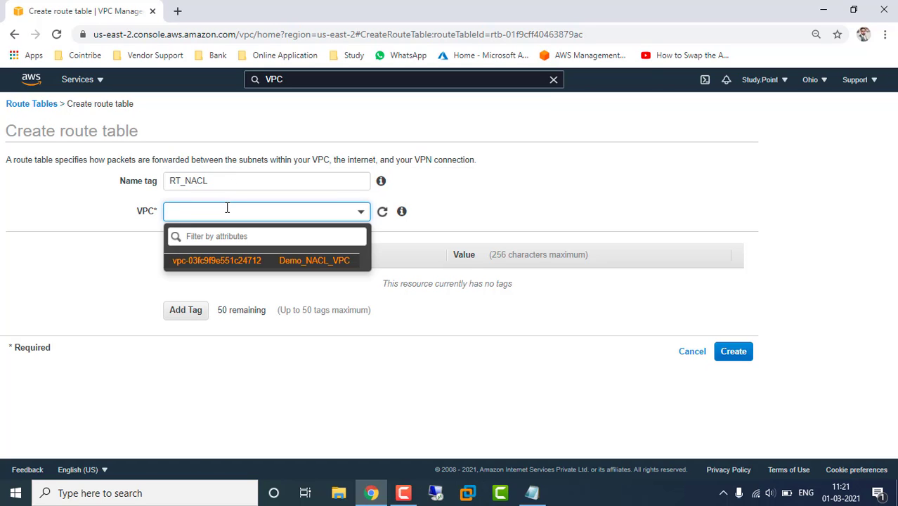
{"action": "left_click", "coordinate": [265, 264]}
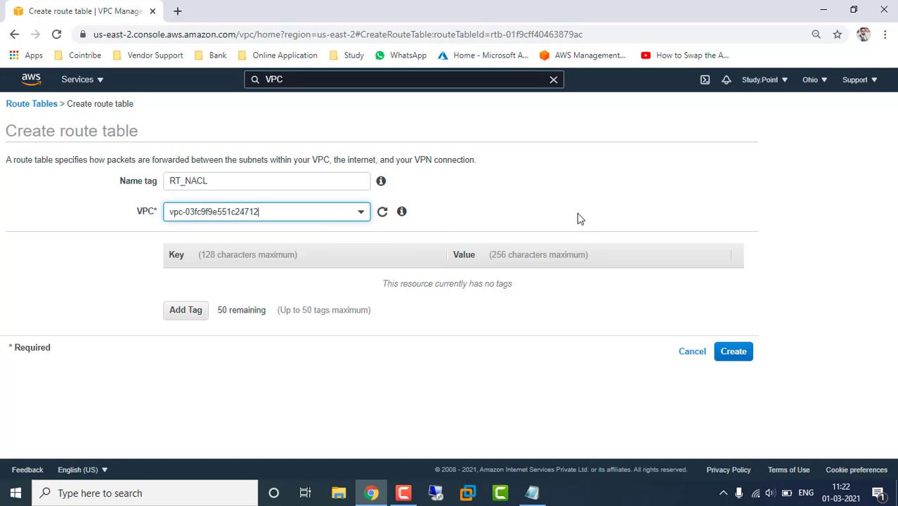
{"action": "left_click", "coordinate": [733, 352]}
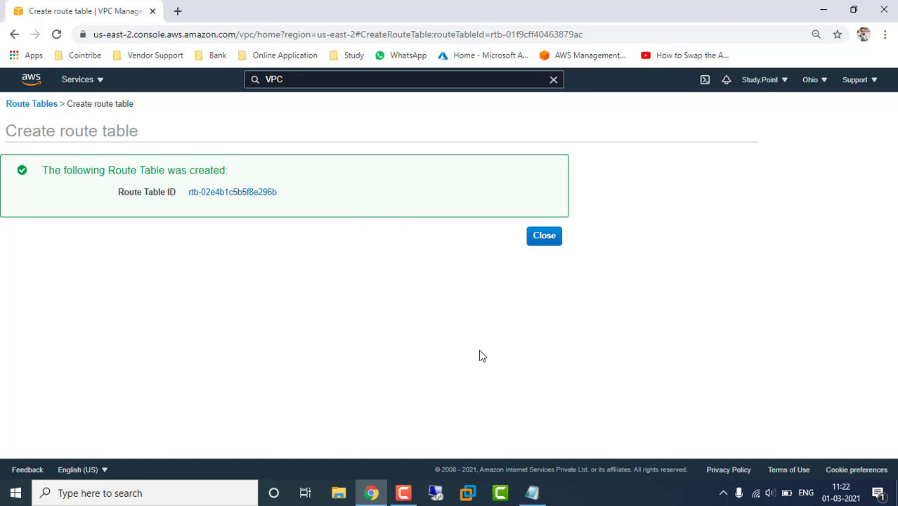
{"action": "left_click", "coordinate": [547, 240]}
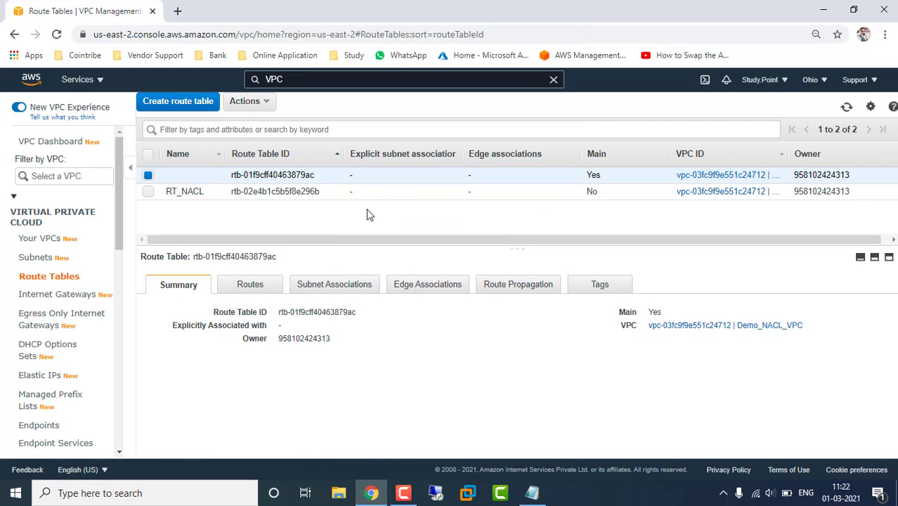
{"action": "left_click", "coordinate": [170, 195]}
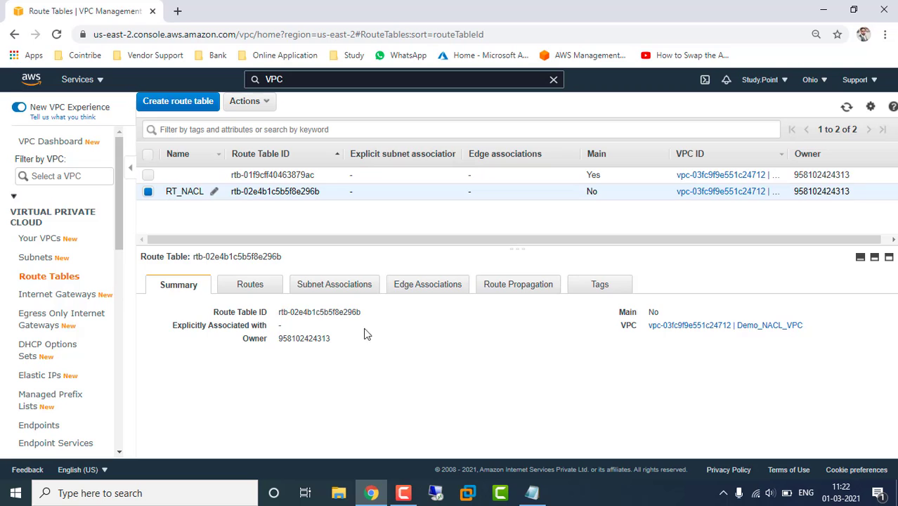
Switch to the Notepad outline and mark the "Create internet gateway" and "Route table" items with (Done).
{"action": "left_click", "coordinate": [532, 492]}
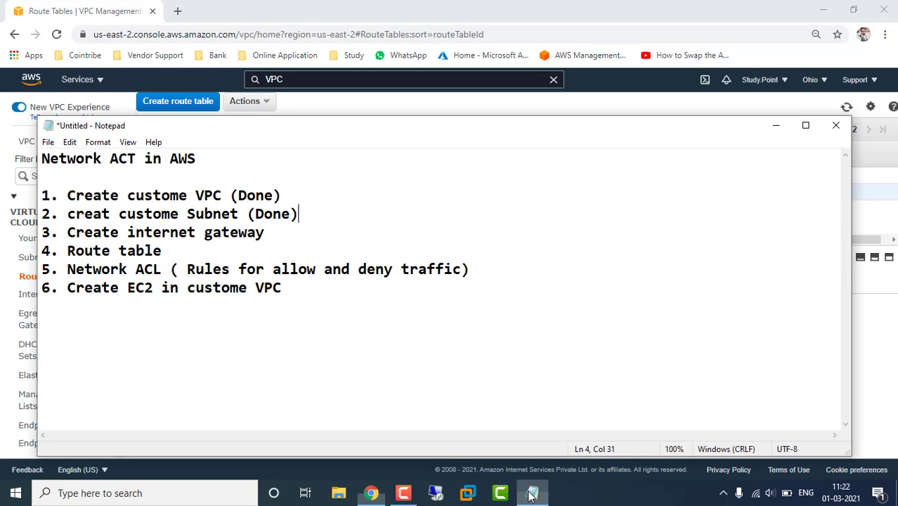
{"action": "left_click", "coordinate": [271, 228]}
{"action": "type", "text": "("}
{"action": "key", "text": "BackSpace"}
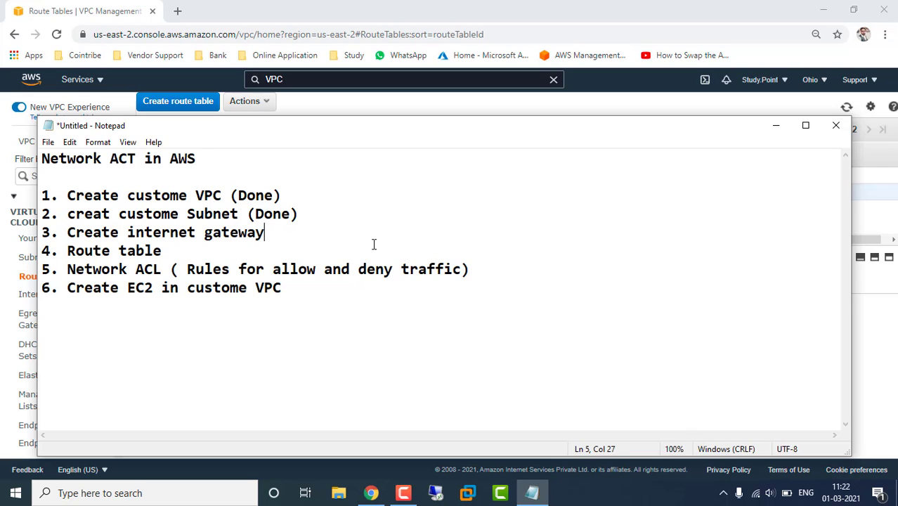
{"action": "type", "text": "(Done)"}
{"action": "left_click", "coordinate": [374, 244]}
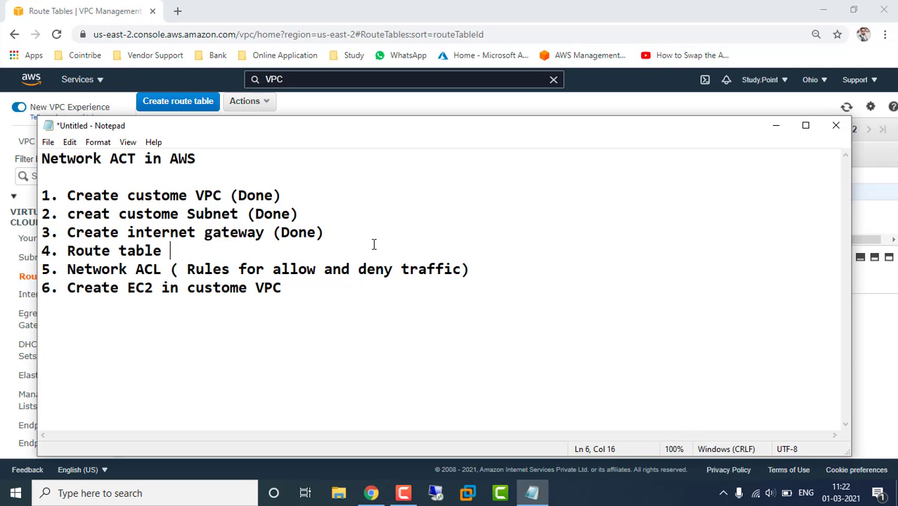
{"action": "type", "text": "(Done"}
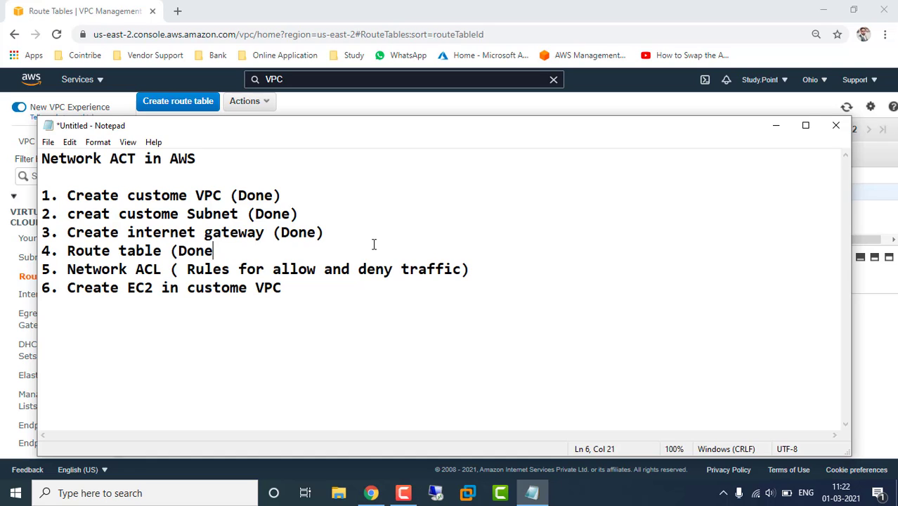
{"action": "type", "text": ")"}
Add the line "Subnet Association and Route define for internet" beneath item 4 of the outline.
{"action": "key", "text": "Return"}
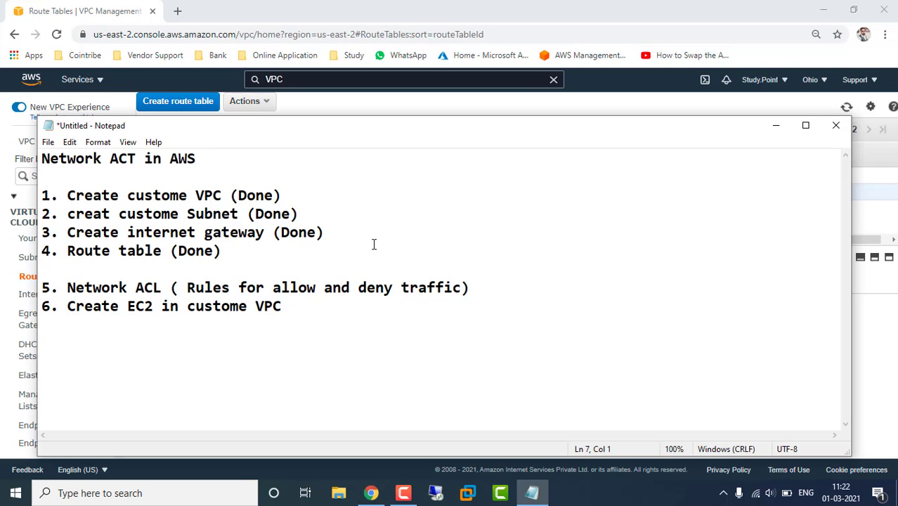
{"action": "type", "text": "Subnet Asso"}
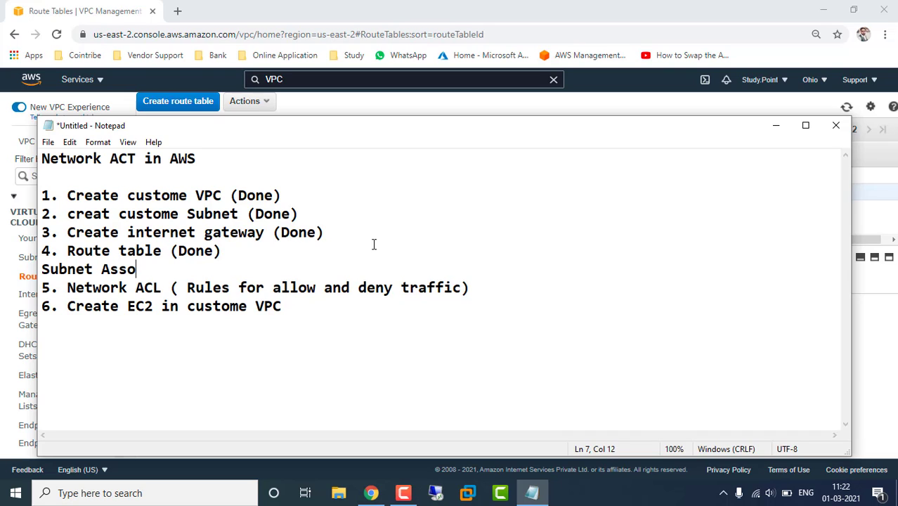
{"action": "type", "text": "ciation an"}
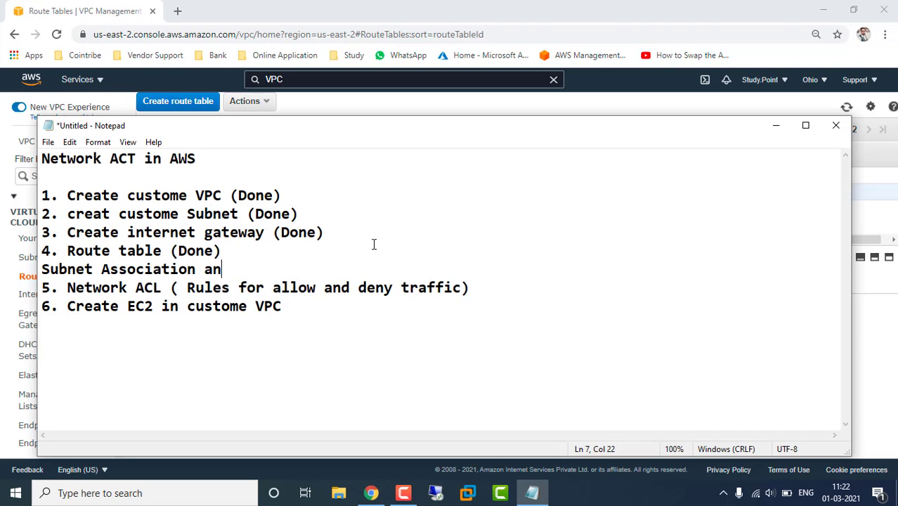
{"action": "type", "text": "d Route define for in"}
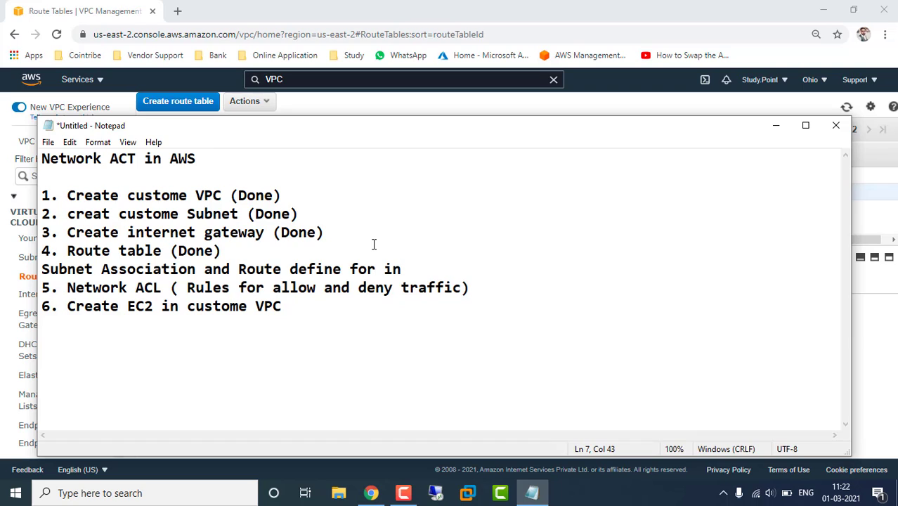
{"action": "type", "text": "ternet"}
Switch back to the AWS console in Chrome and associate NACL_Subnet with the RT_NACL route table.
{"action": "left_click", "coordinate": [370, 493]}
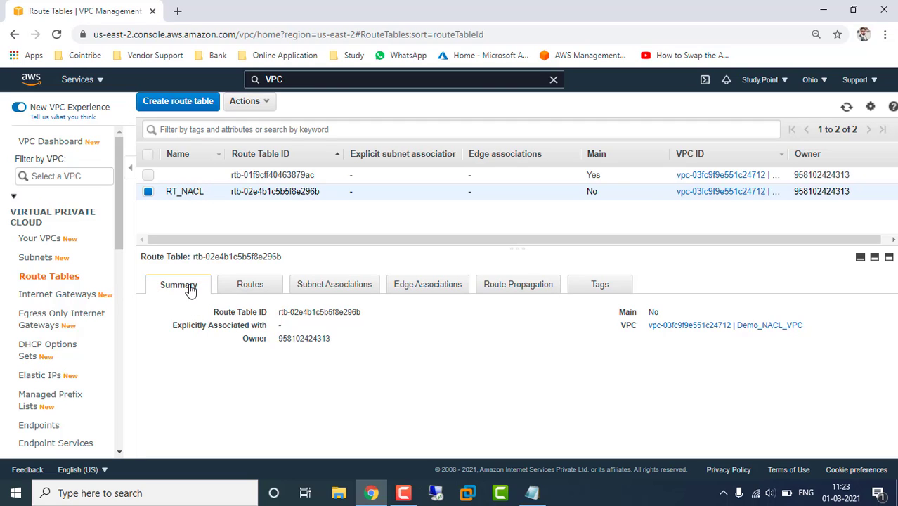
{"action": "left_click", "coordinate": [336, 287]}
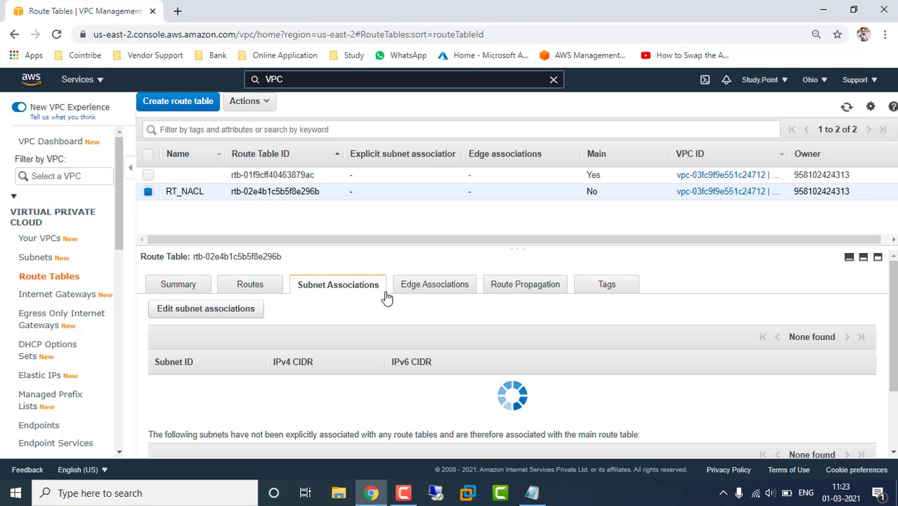
{"action": "left_click", "coordinate": [179, 310]}
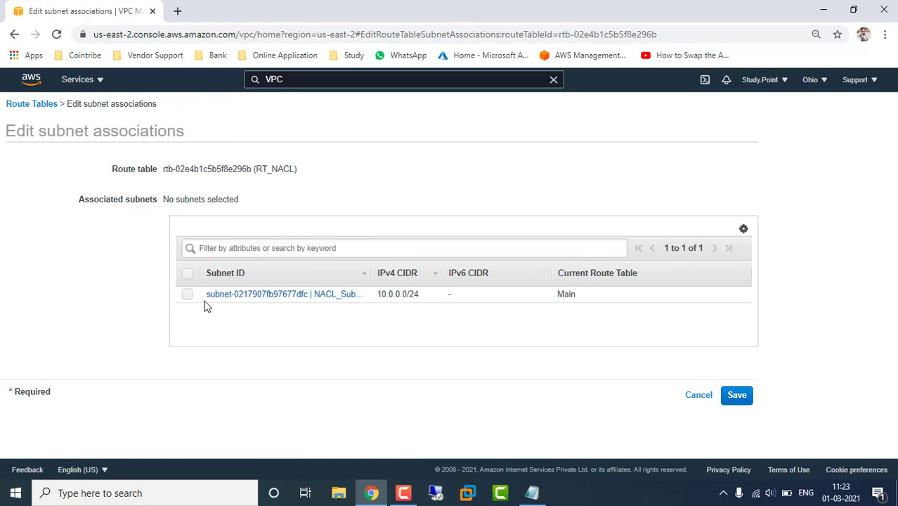
{"action": "left_click", "coordinate": [187, 295]}
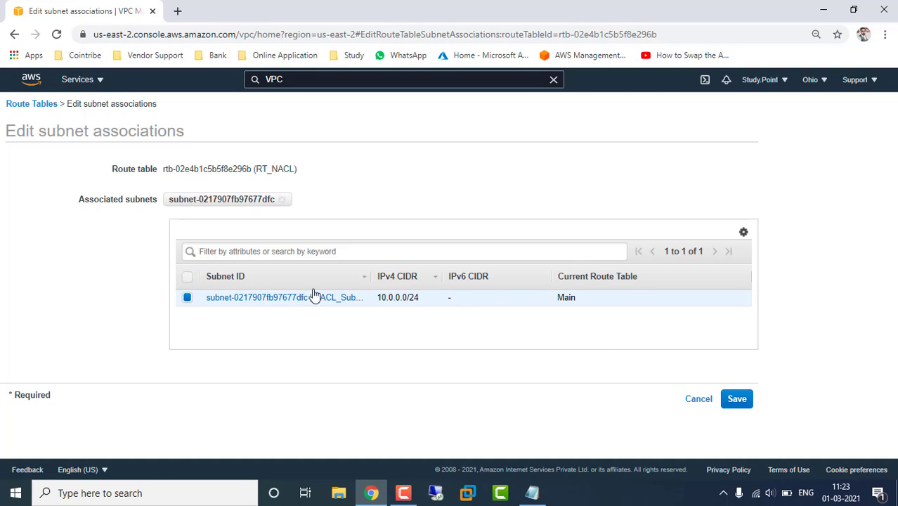
{"action": "left_click", "coordinate": [736, 400]}
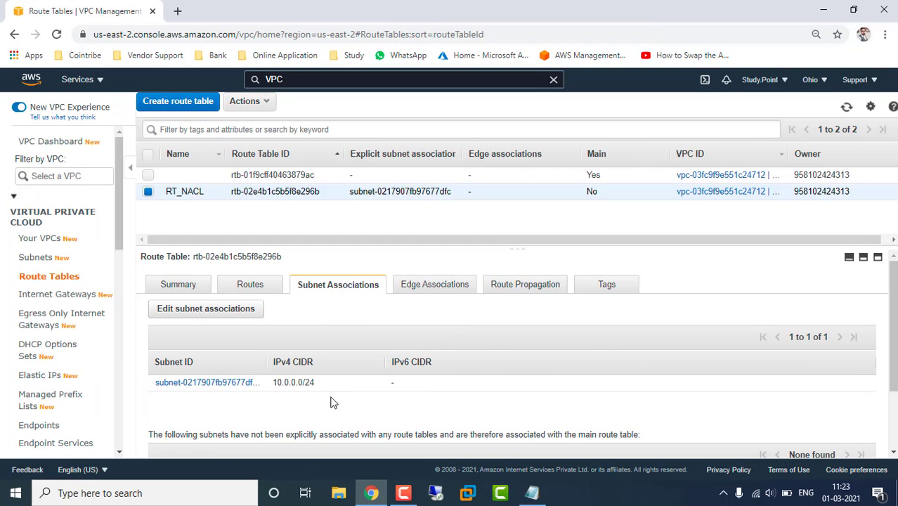
Start editing the routes of RT_NACL and add a route with destination 0.0.0.0/0.
{"action": "left_click", "coordinate": [255, 291]}
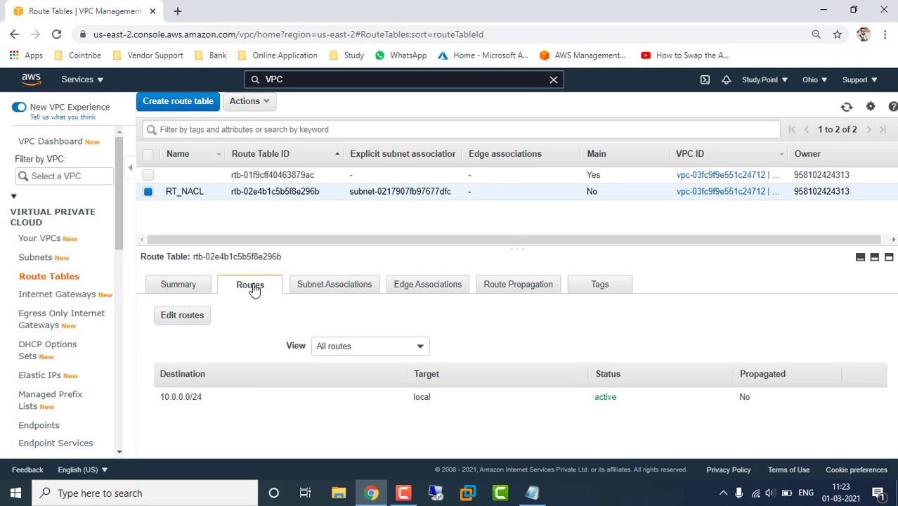
{"action": "left_click", "coordinate": [182, 316]}
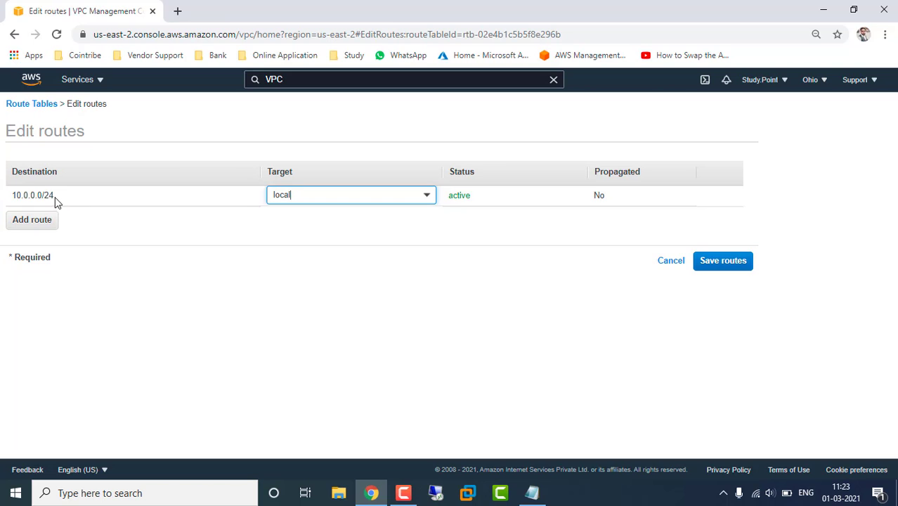
{"action": "left_click_drag", "start_coordinate": [55, 197], "coordinate": [16, 197]}
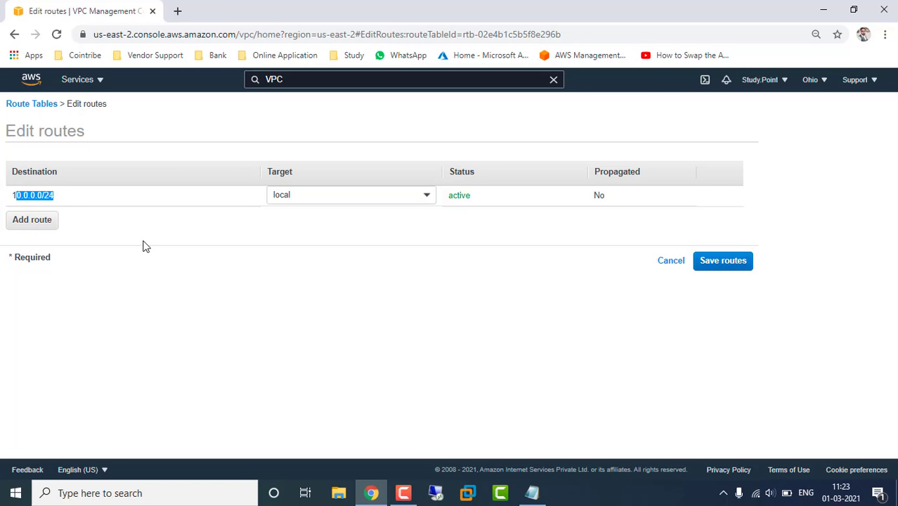
{"action": "left_click", "coordinate": [145, 247]}
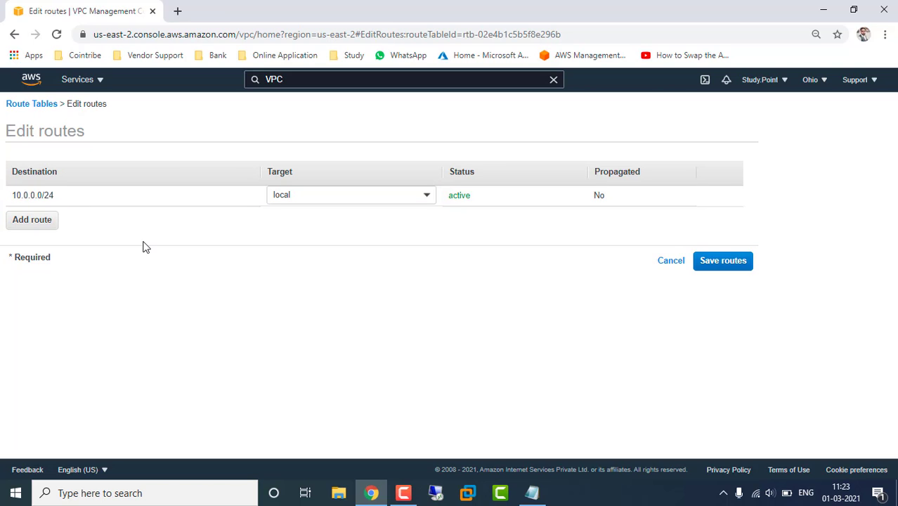
{"action": "left_click", "coordinate": [39, 223]}
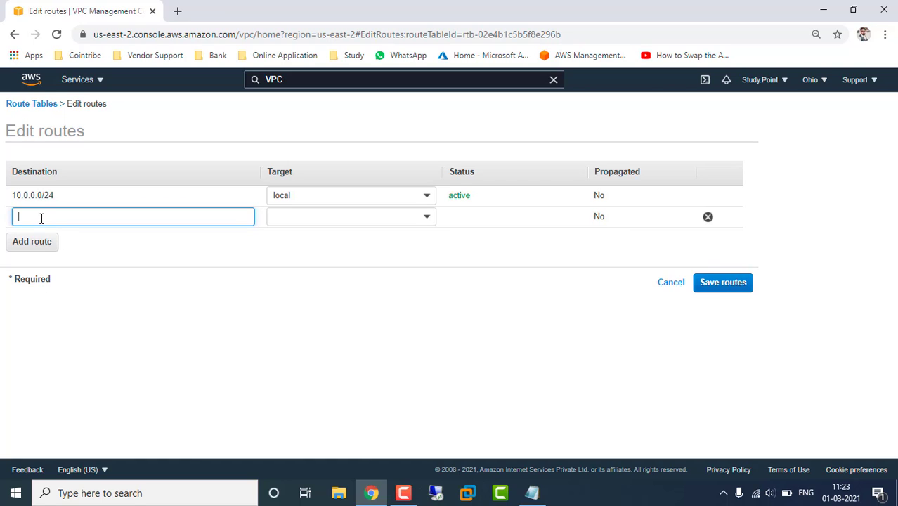
{"action": "left_click", "coordinate": [64, 219]}
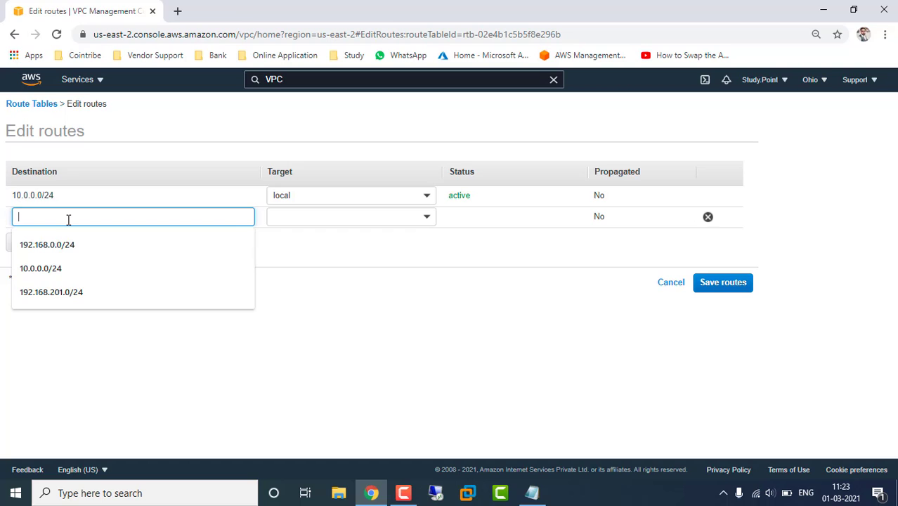
{"action": "type", "text": "0.0.0"}
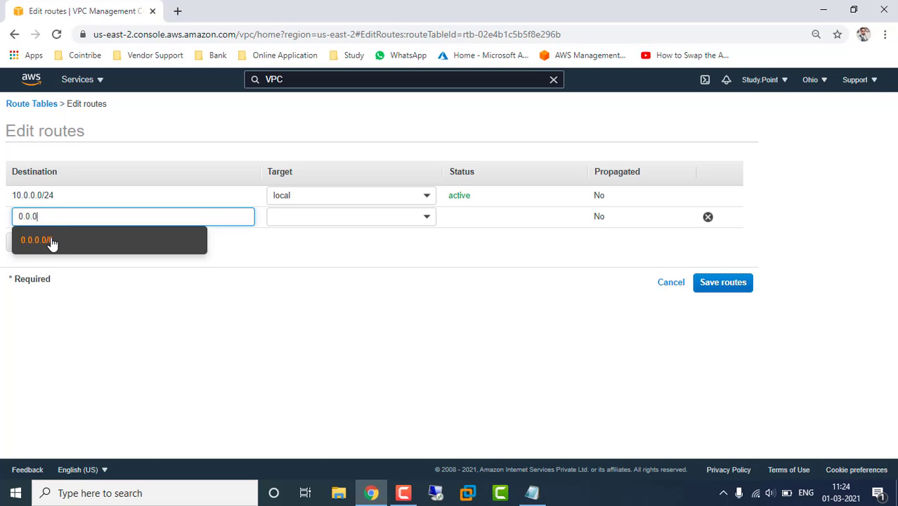
{"action": "left_click", "coordinate": [51, 241]}
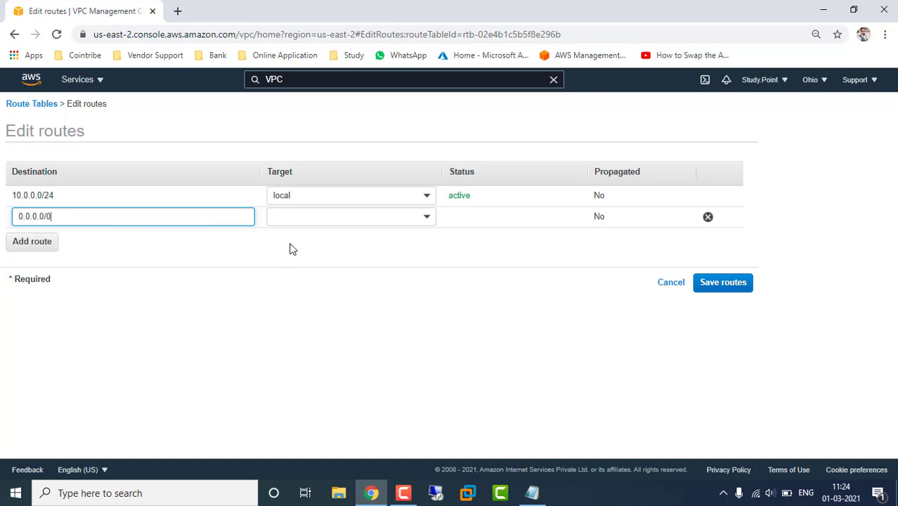
Target the 0.0.0.0/0 route at the IG-NACL internet gateway and save the routes.
{"action": "left_click", "coordinate": [426, 219]}
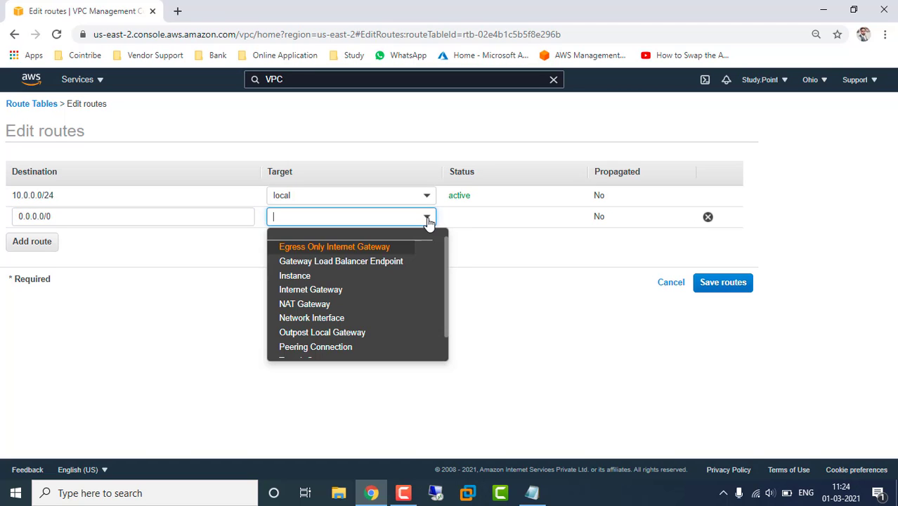
{"action": "left_click", "coordinate": [310, 290]}
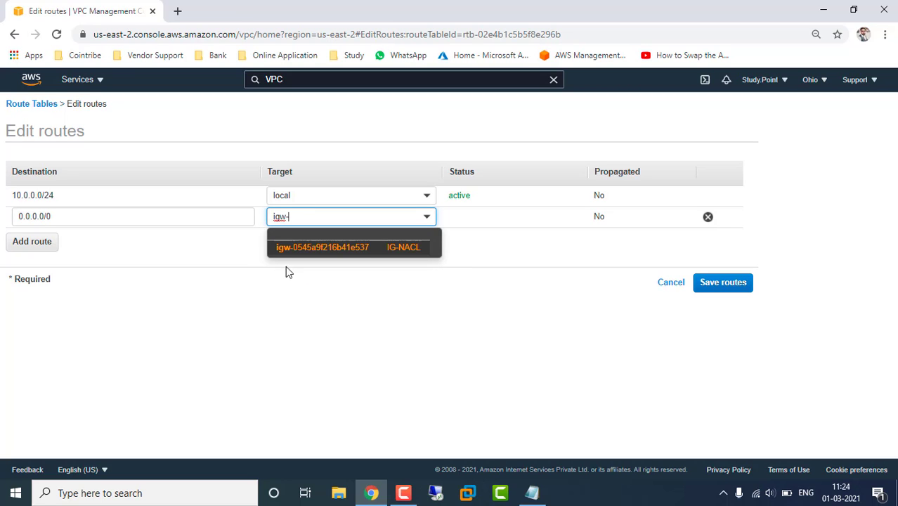
{"action": "left_click", "coordinate": [330, 254]}
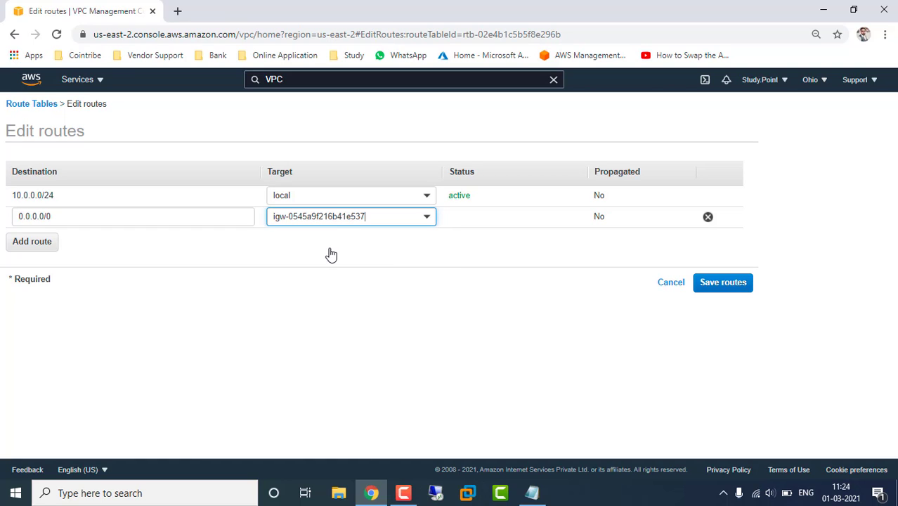
{"action": "left_click", "coordinate": [741, 283]}
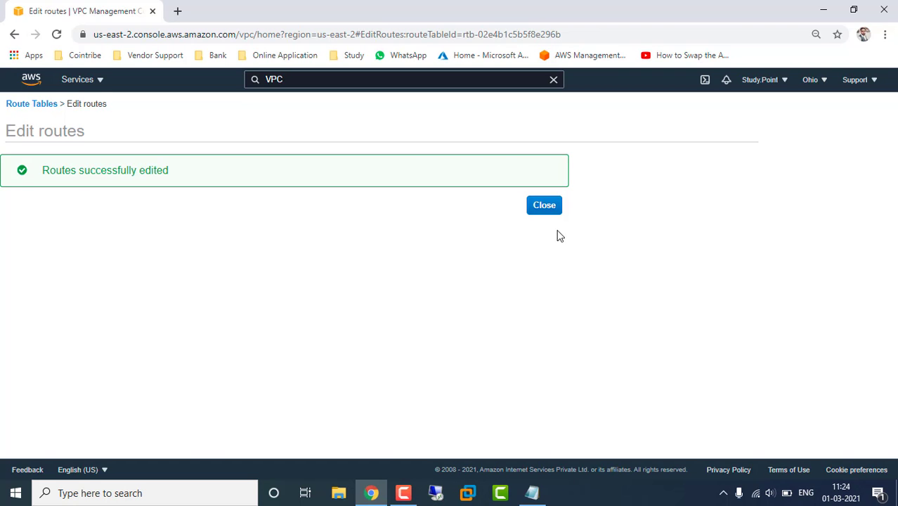
{"action": "left_click", "coordinate": [548, 209]}
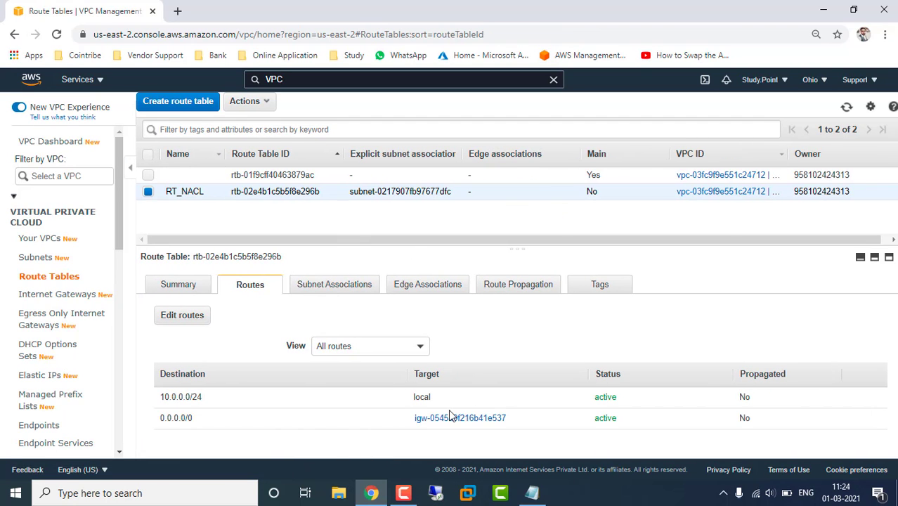
Switch to the Notepad outline, mark the subnet association and route line with (Done), and minimize it.
{"action": "left_click", "coordinate": [532, 493]}
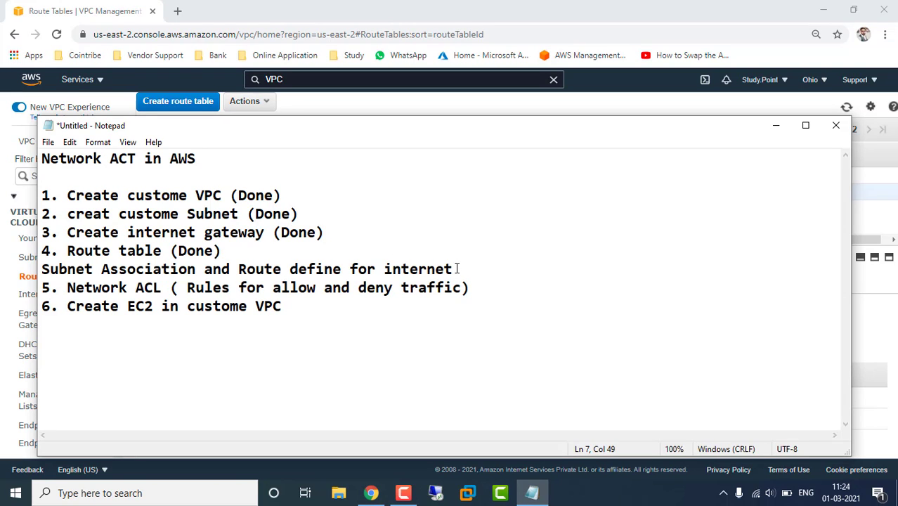
{"action": "type", "text": "(Done)"}
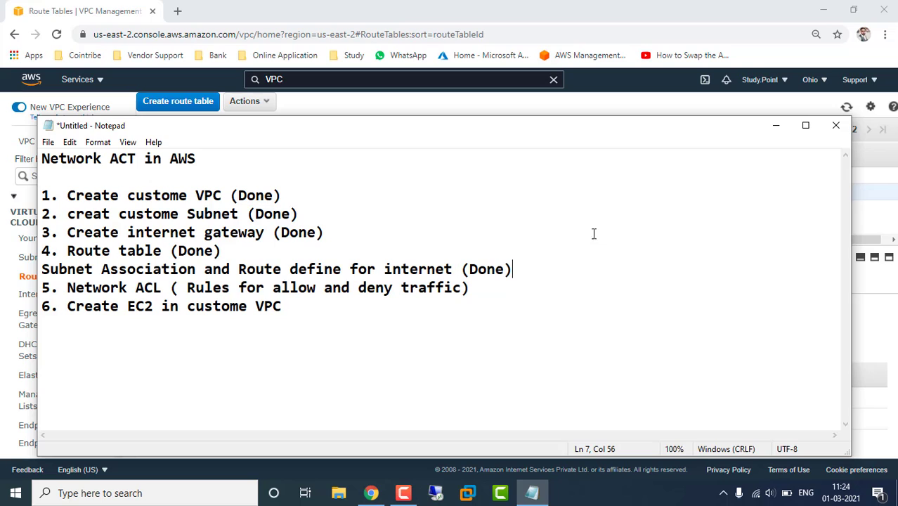
{"action": "left_click", "coordinate": [777, 131]}
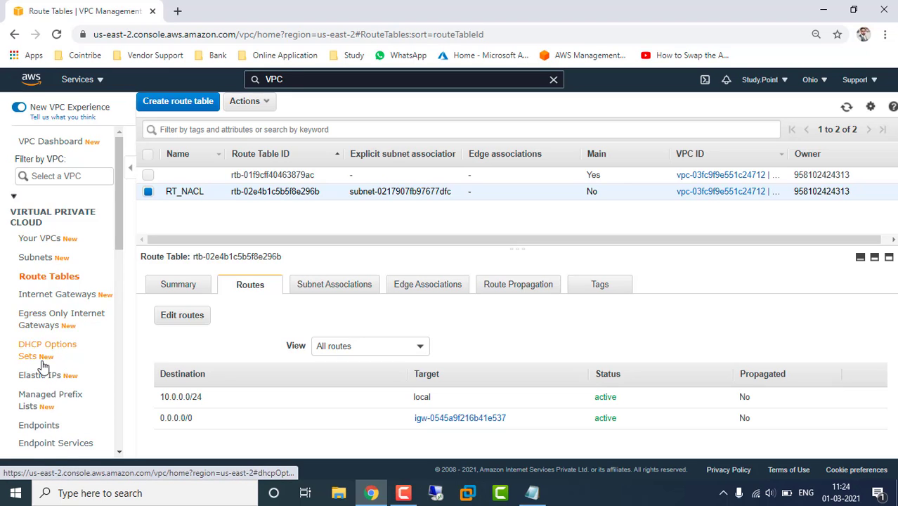
Open the network ACL list and examine the existing ACL's associated subnet, default status and VPC.
{"action": "scroll", "coordinate": [43, 366], "scroll_direction": "down", "scroll_amount": 5}
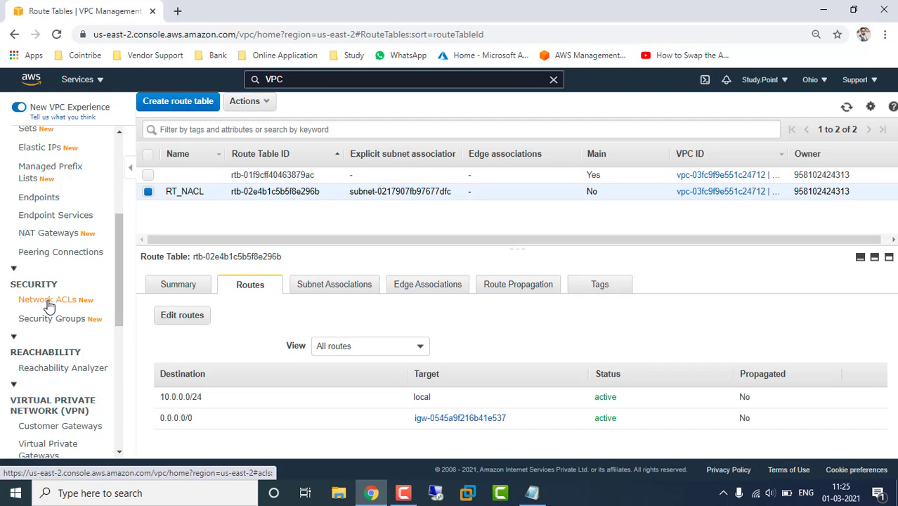
{"action": "left_click", "coordinate": [41, 305]}
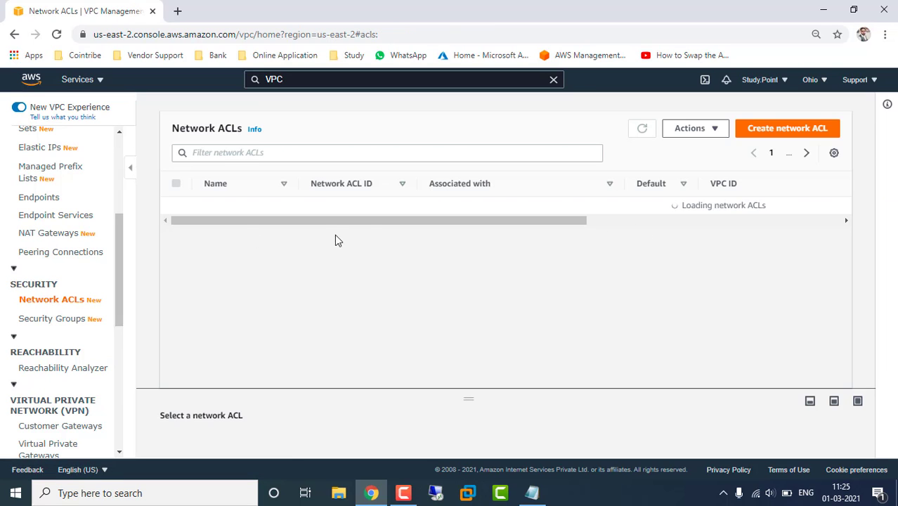
{"action": "left_click_drag", "start_coordinate": [264, 225], "coordinate": [229, 236]}
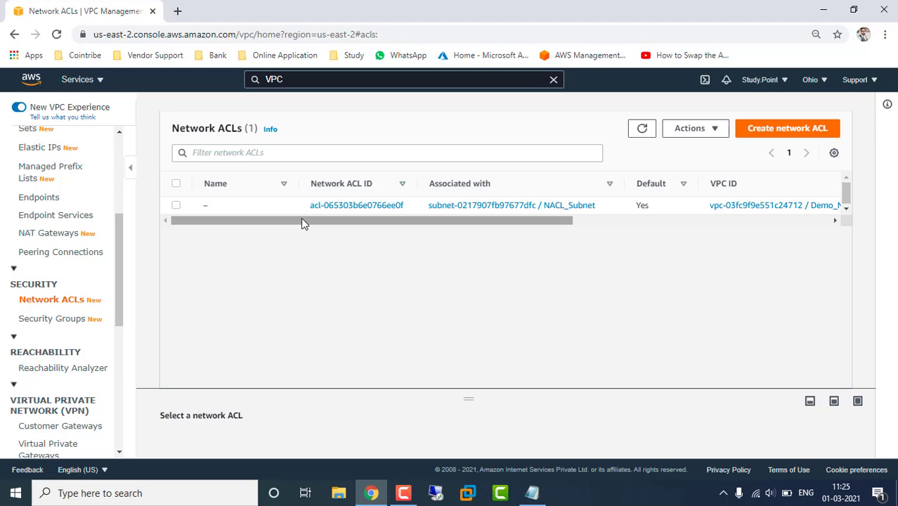
{"action": "mouse_move", "coordinate": [337, 214]}
{"action": "left_mouse_down"}
{"action": "mouse_move", "coordinate": [353, 214]}
{"action": "mouse_move", "coordinate": [326, 223]}
{"action": "left_mouse_up"}
{"action": "left_click", "coordinate": [328, 236]}
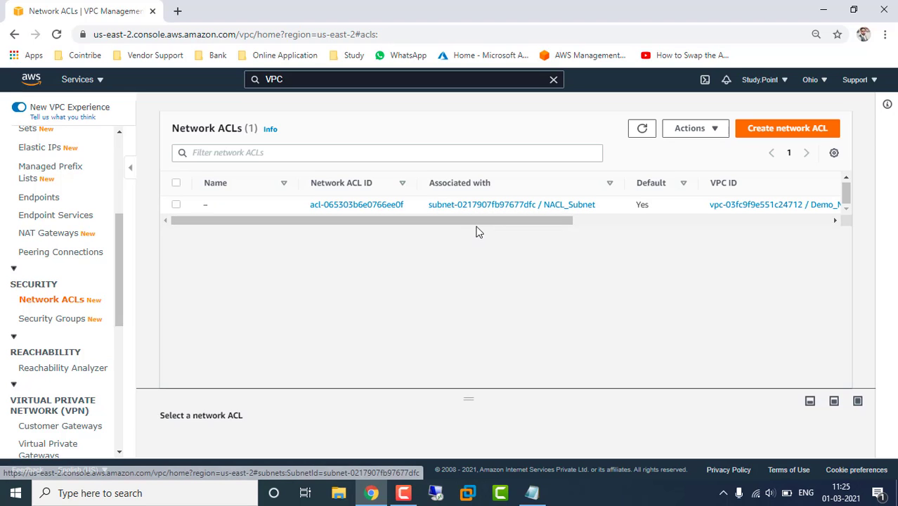
{"action": "left_click_drag", "start_coordinate": [478, 225], "coordinate": [509, 225]}
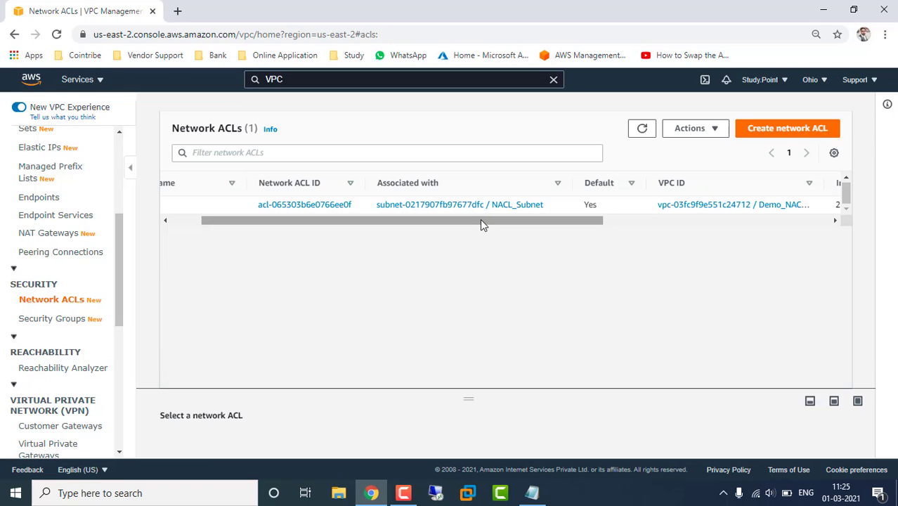
{"action": "left_click_drag", "start_coordinate": [482, 222], "coordinate": [343, 225]}
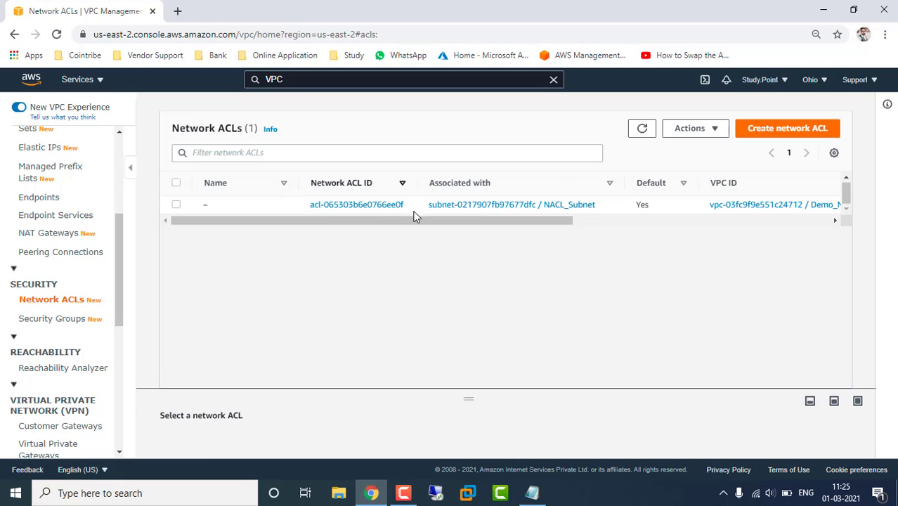
Start creating a new network ACL and name it Custome_NACL.
{"action": "left_click", "coordinate": [793, 130]}
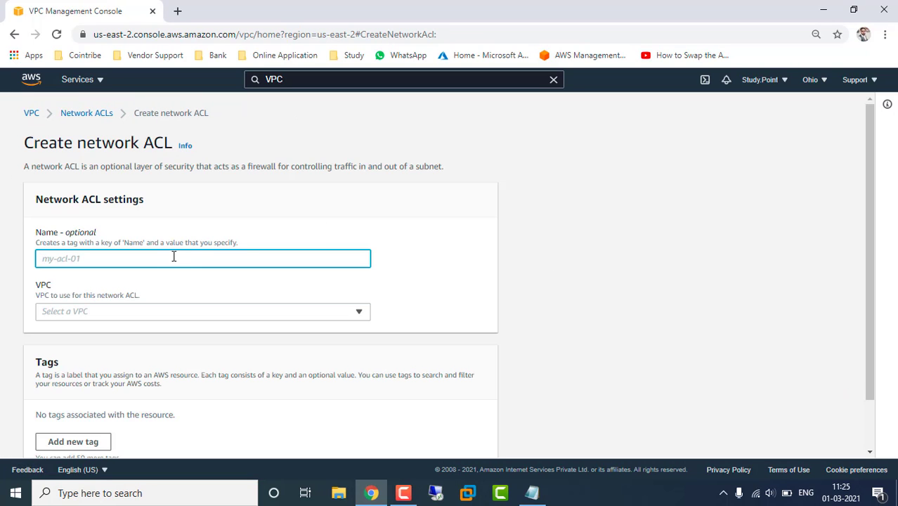
{"action": "type", "text": "Custom"}
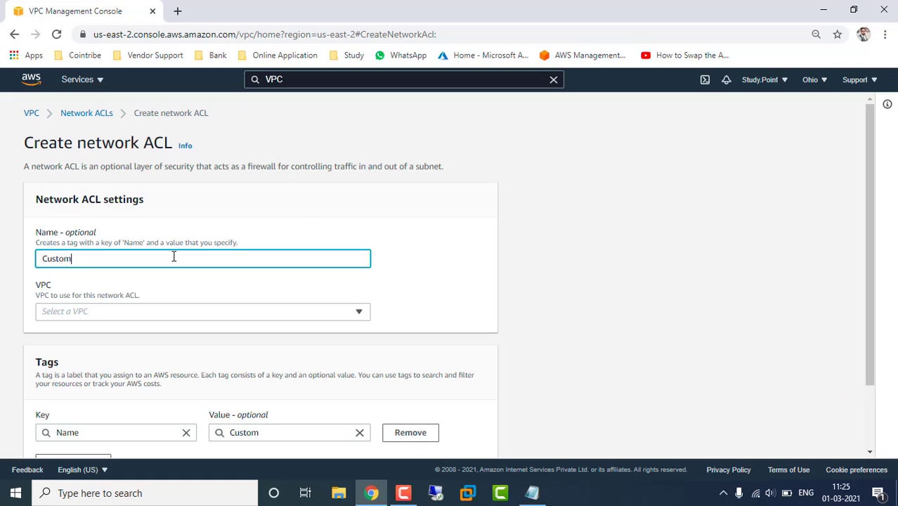
{"action": "type", "text": "e_Nacl"}
{"action": "left_click", "coordinate": [417, 284]}
{"action": "scroll", "coordinate": [416, 284], "scroll_direction": "down", "scroll_amount": 1}
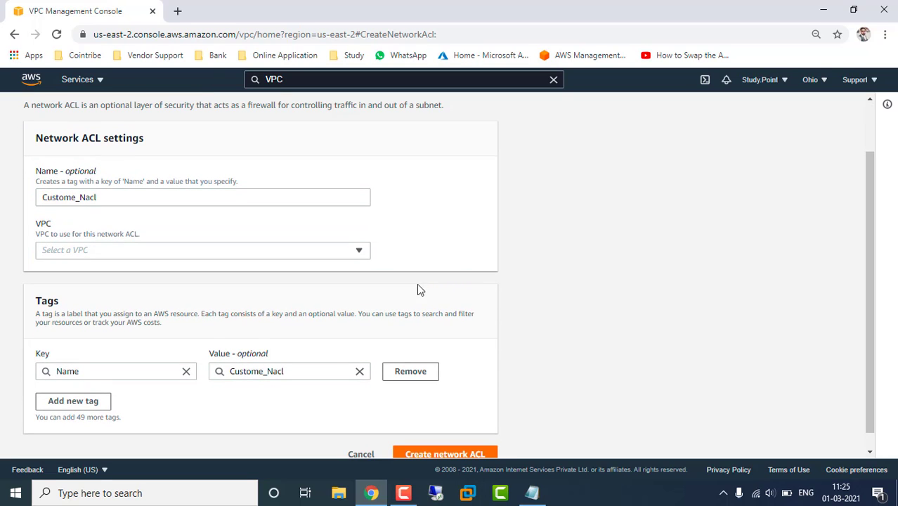
{"action": "left_click", "coordinate": [125, 197]}
{"action": "key", "text": "BackSpace"}
{"action": "key", "text": "BackSpace"}
{"action": "key", "text": "BackSpace"}
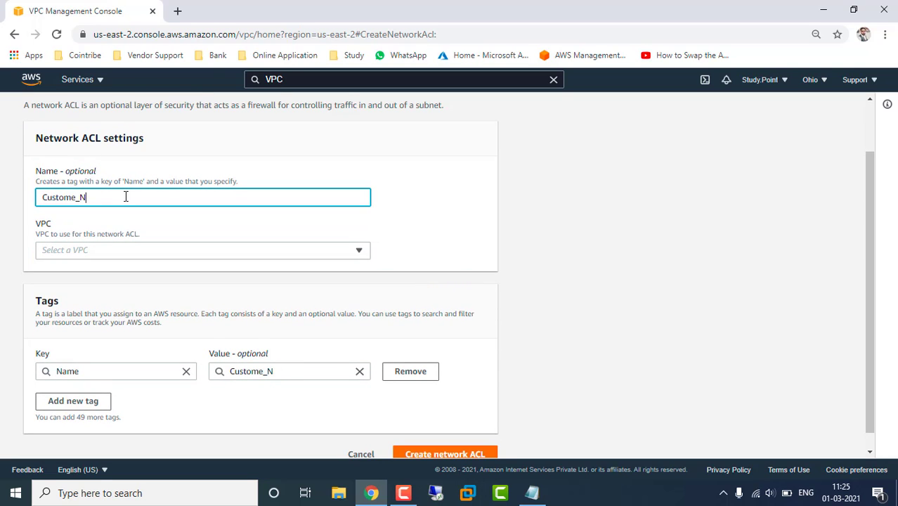
{"action": "type", "text": "ACL"}
{"action": "left_click", "coordinate": [429, 214]}
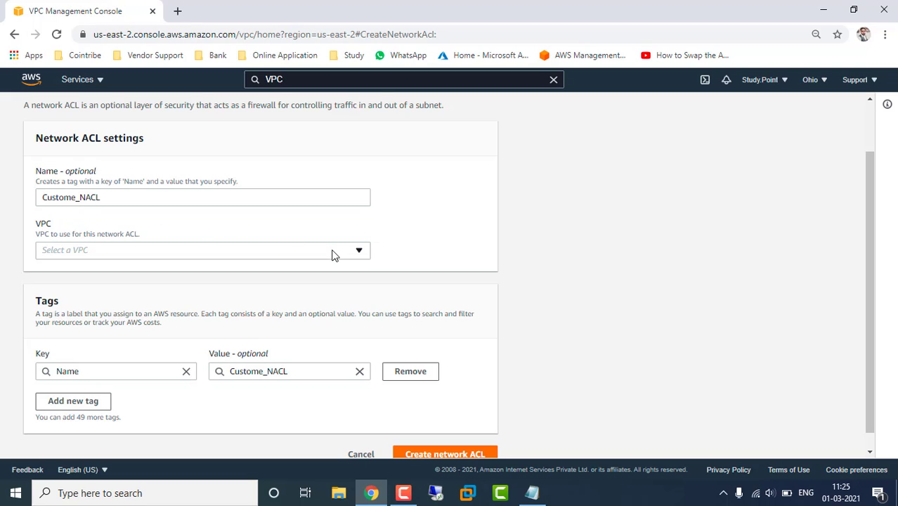
Assign the Demo_NACL_VPC VPC to the new network ACL and create it.
{"action": "left_click", "coordinate": [359, 253]}
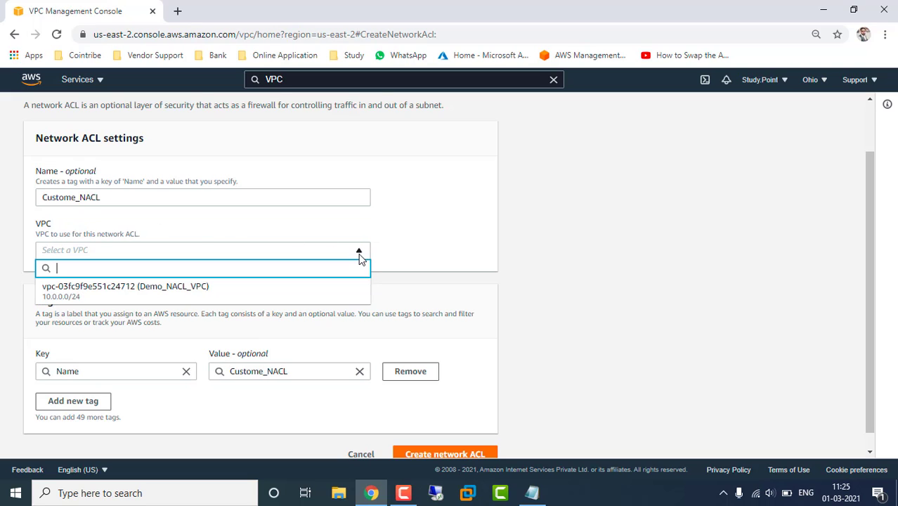
{"action": "left_click", "coordinate": [182, 294]}
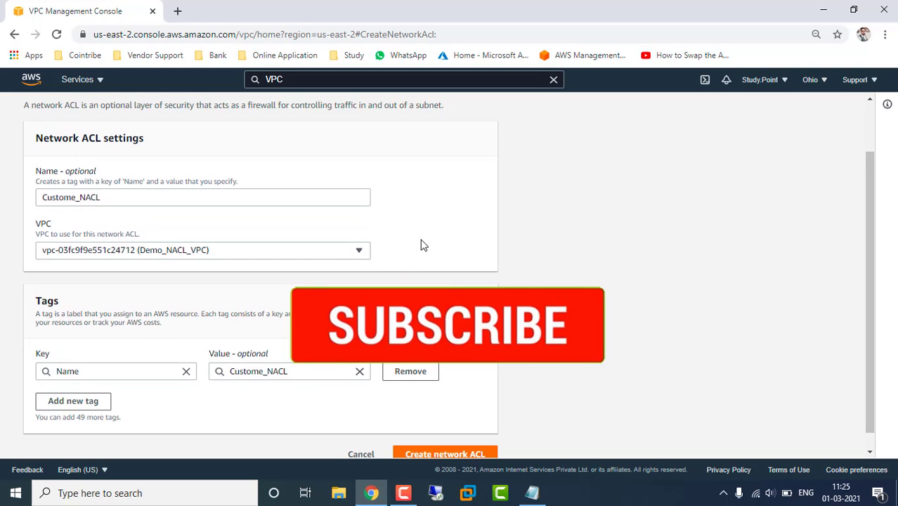
{"action": "scroll", "coordinate": [424, 245], "scroll_direction": "down", "scroll_amount": 1}
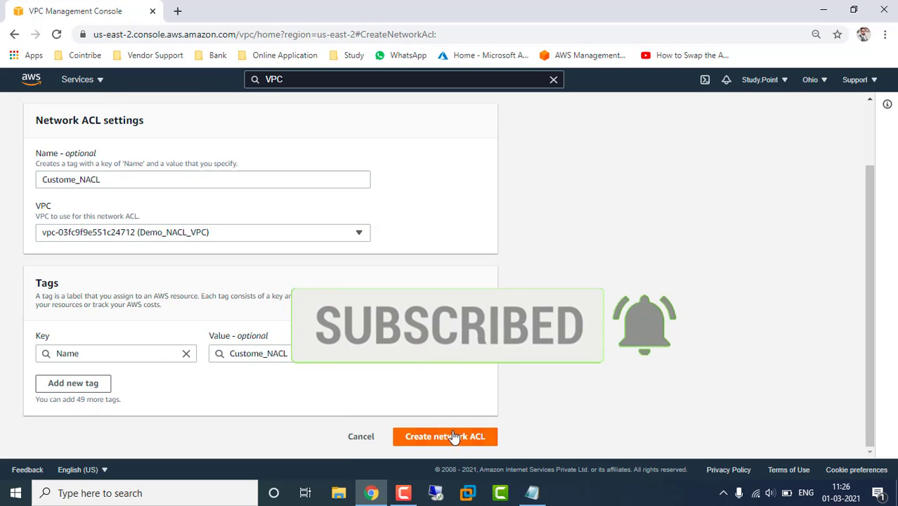
{"action": "left_click", "coordinate": [454, 437]}
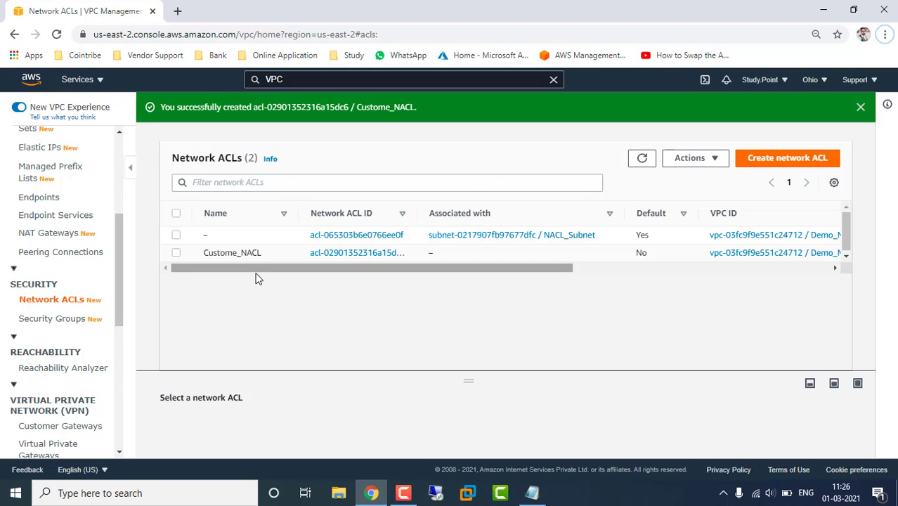
Select Custome_NACL in the network ACL list and look through its inbound rules, outbound rules, subnet associations and tags.
{"action": "left_click", "coordinate": [176, 253]}
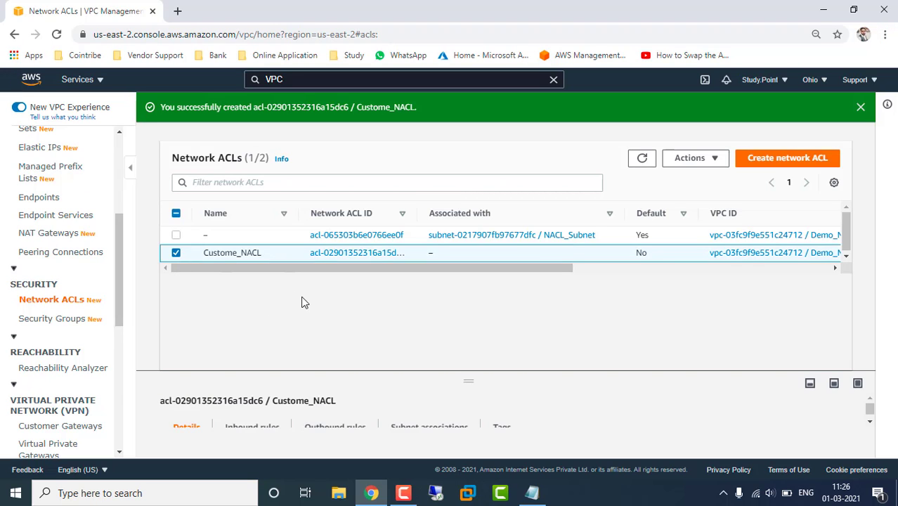
{"action": "left_click", "coordinate": [833, 385]}
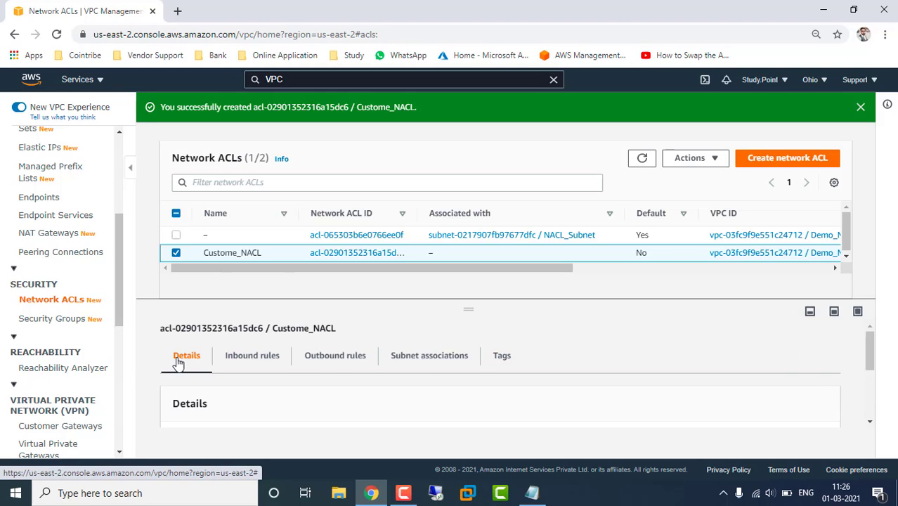
{"action": "left_click", "coordinate": [226, 359]}
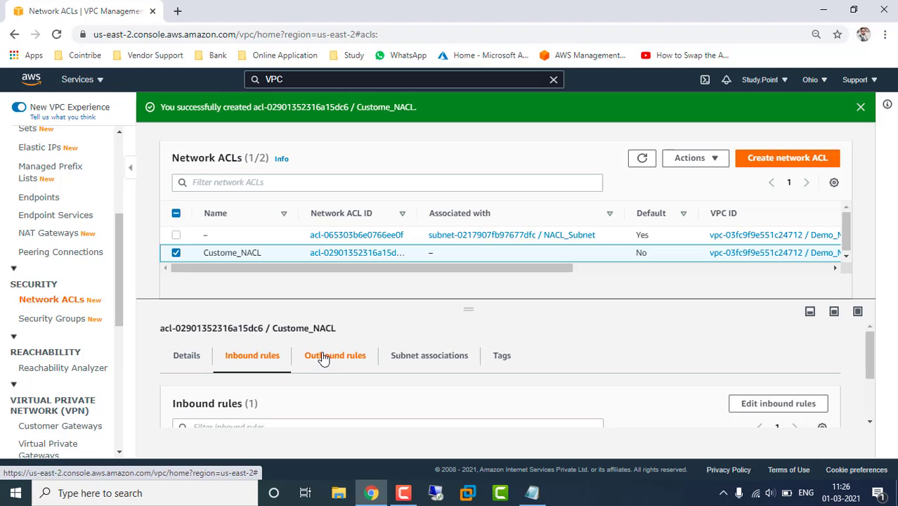
{"action": "left_click", "coordinate": [323, 357]}
{"action": "left_click", "coordinate": [402, 356]}
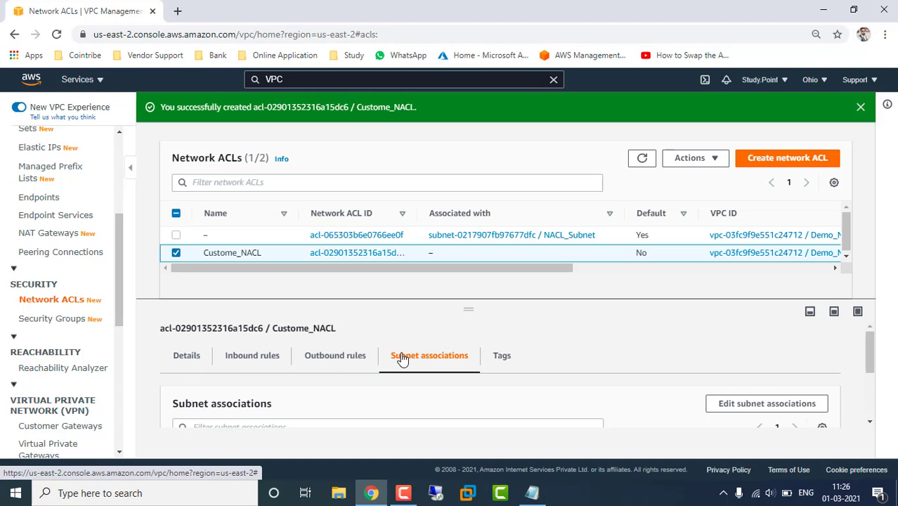
{"action": "left_click", "coordinate": [496, 358]}
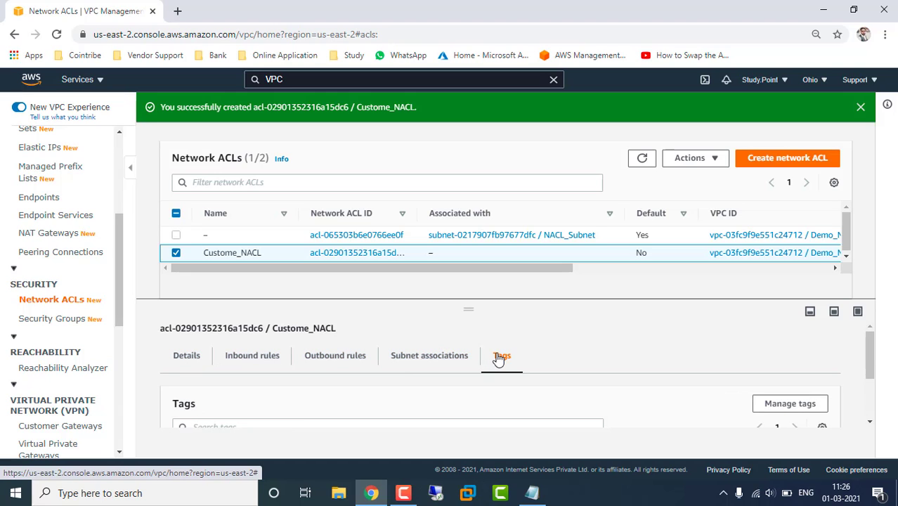
Edit the subnet associations of Custome_NACL to include NACL_Subnet and save the changes.
{"action": "left_click", "coordinate": [407, 357]}
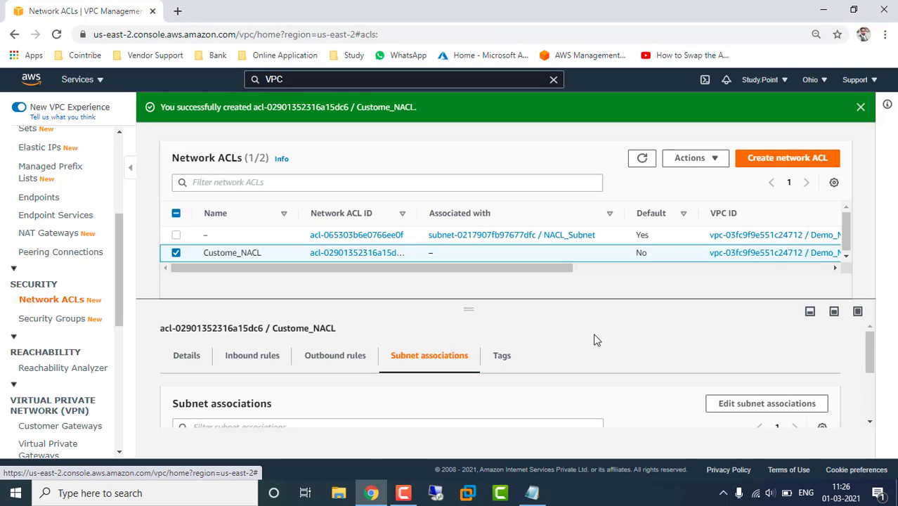
{"action": "scroll", "coordinate": [594, 337], "scroll_direction": "down", "scroll_amount": 2}
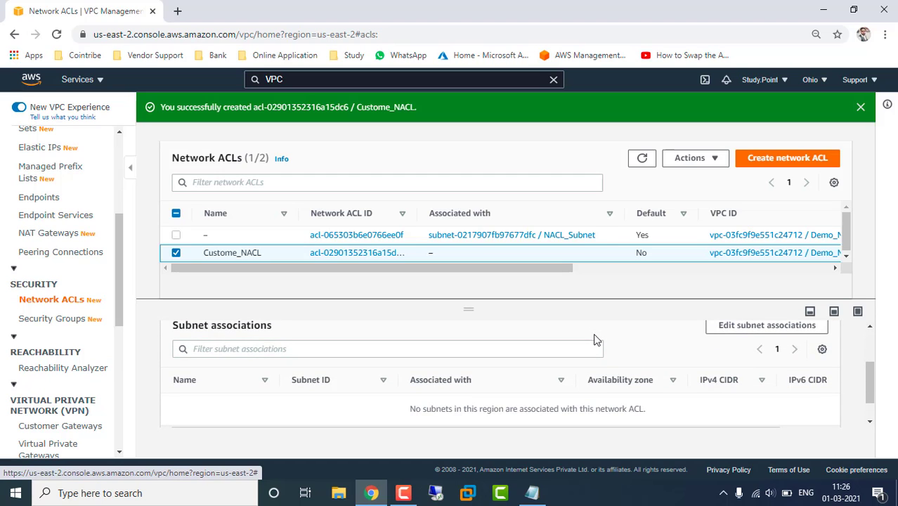
{"action": "scroll", "coordinate": [594, 340], "scroll_direction": "up", "scroll_amount": 2}
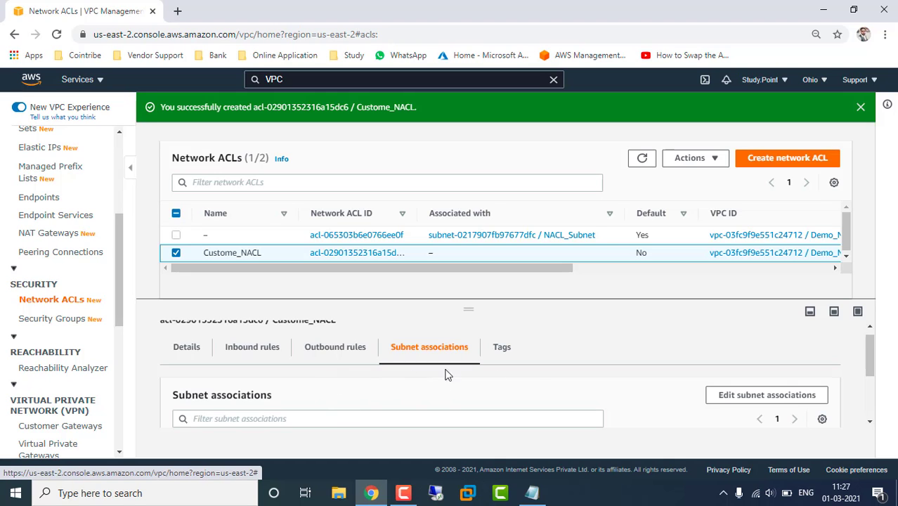
{"action": "scroll", "coordinate": [576, 377], "scroll_direction": "down", "scroll_amount": 1}
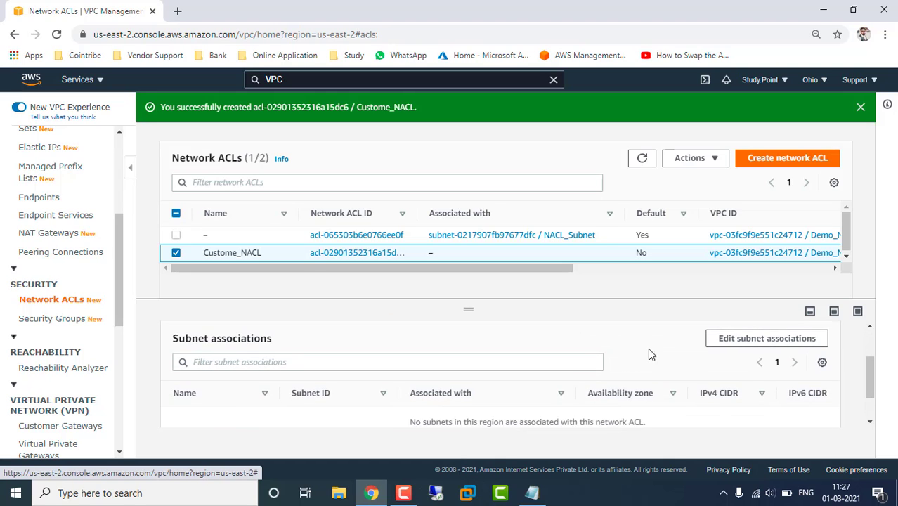
{"action": "scroll", "coordinate": [523, 404], "scroll_direction": "down", "scroll_amount": 1}
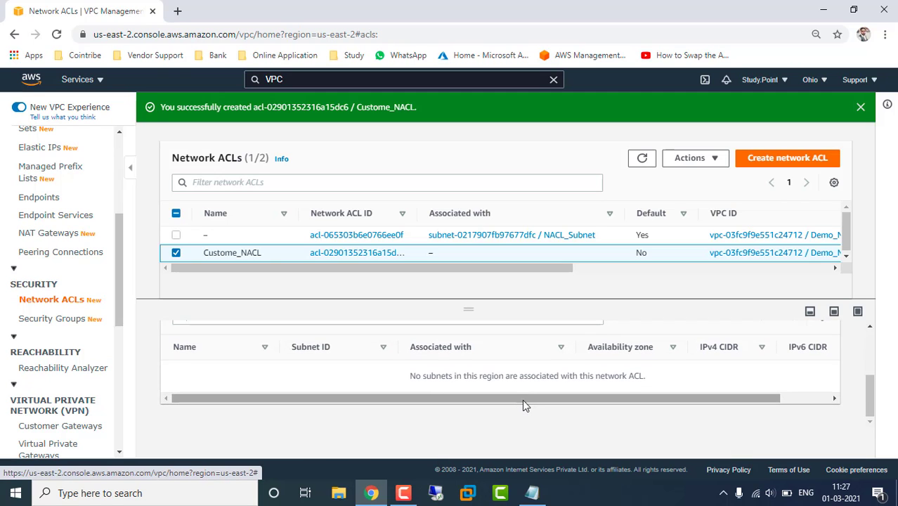
{"action": "scroll", "coordinate": [555, 403], "scroll_direction": "up", "scroll_amount": 2}
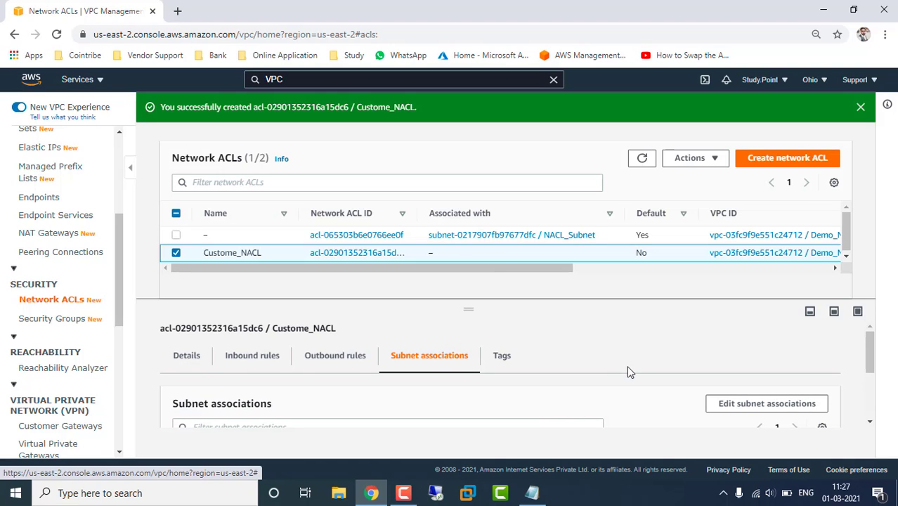
{"action": "scroll", "coordinate": [626, 365], "scroll_direction": "down", "scroll_amount": 1}
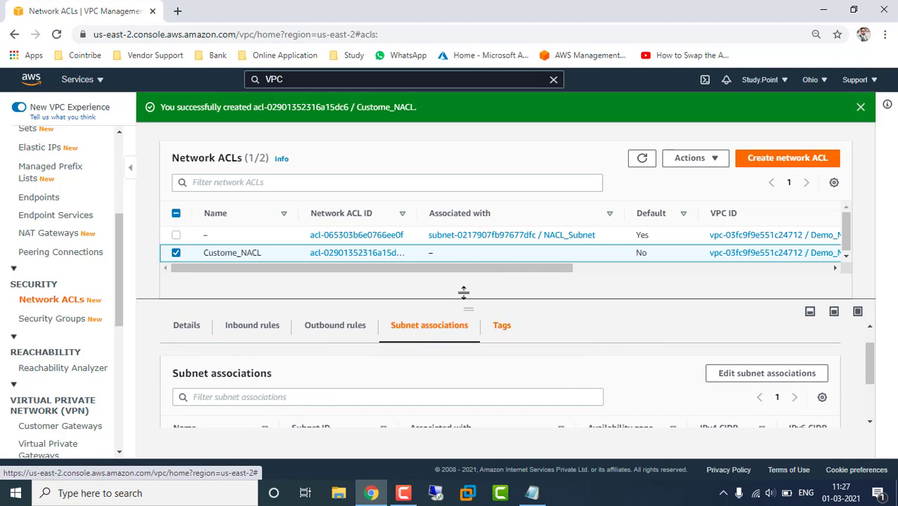
{"action": "scroll", "coordinate": [567, 360], "scroll_direction": "down", "scroll_amount": 2}
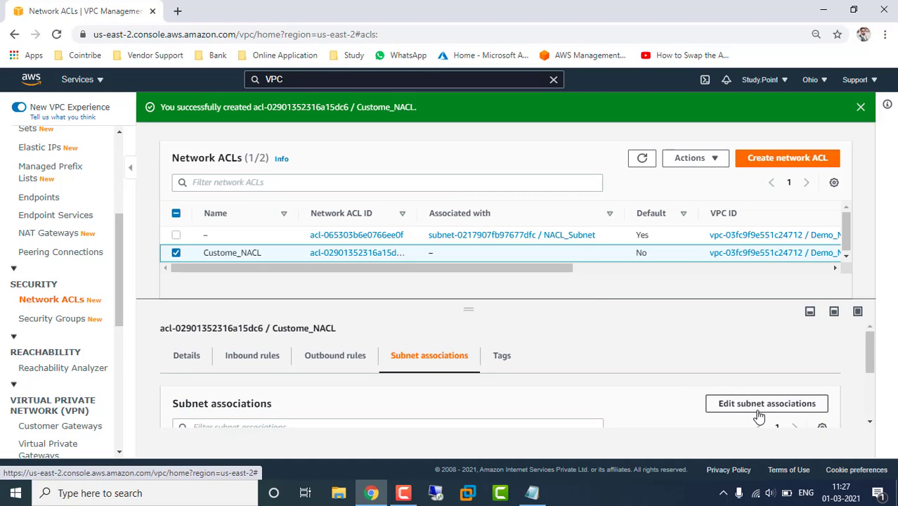
{"action": "left_click", "coordinate": [759, 416]}
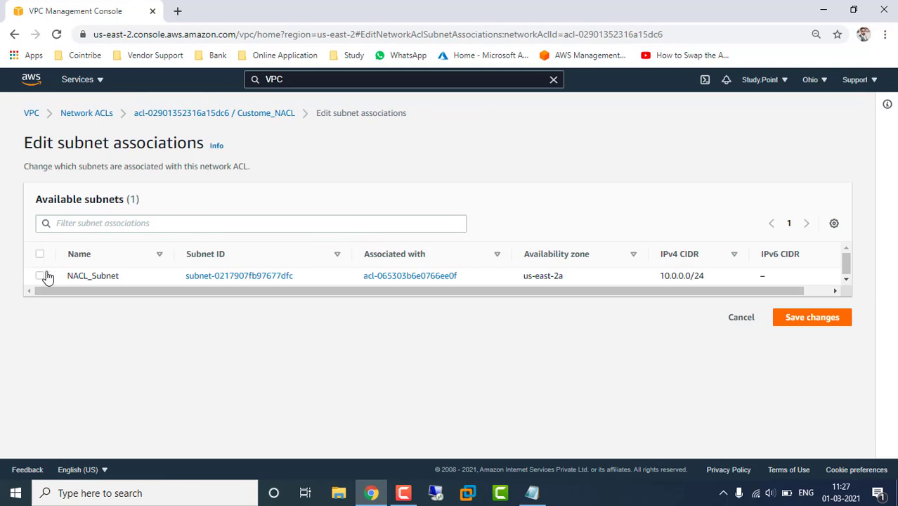
{"action": "left_click", "coordinate": [39, 276]}
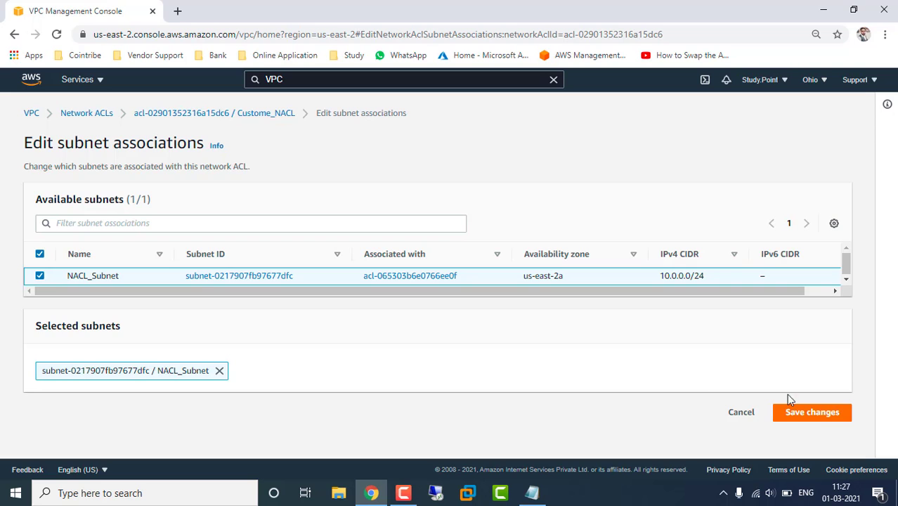
{"action": "left_click", "coordinate": [813, 413]}
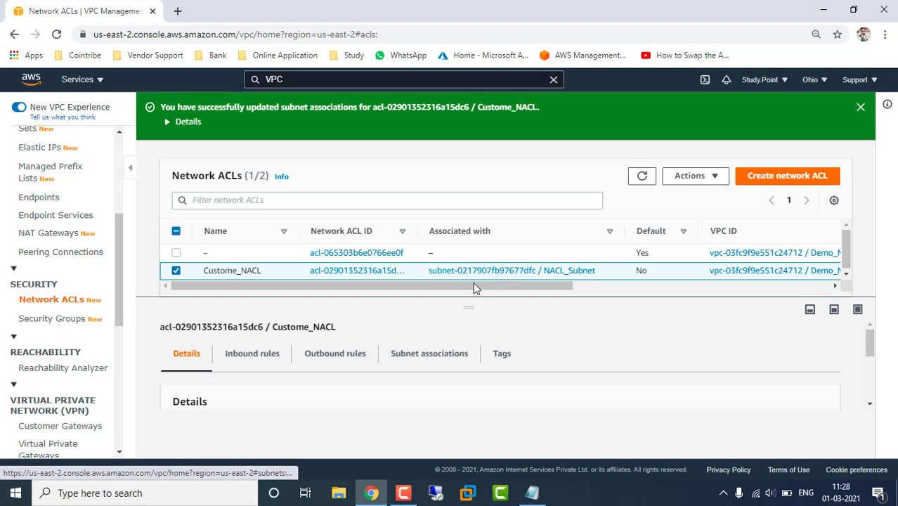
Examine the subnet associations of Custome_NACL and compare its inbound and outbound rules.
{"action": "left_click_drag", "start_coordinate": [452, 287], "coordinate": [375, 292]}
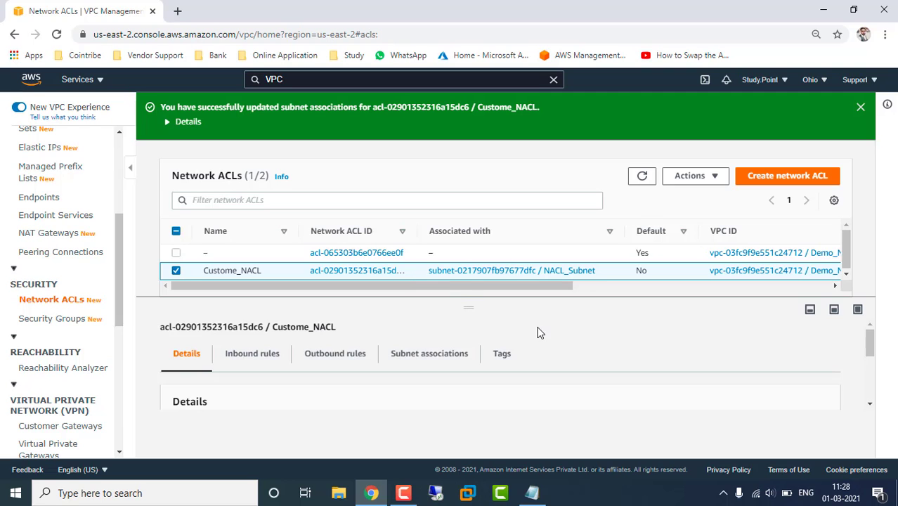
{"action": "left_click", "coordinate": [429, 353]}
{"action": "scroll", "coordinate": [635, 356], "scroll_direction": "down", "scroll_amount": 1}
{"action": "scroll", "coordinate": [634, 355], "scroll_direction": "down", "scroll_amount": 2}
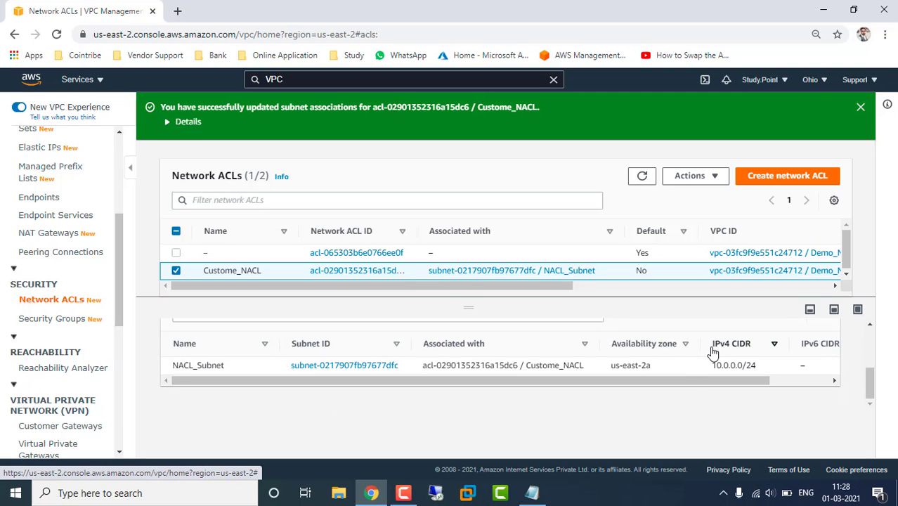
{"action": "scroll", "coordinate": [646, 399], "scroll_direction": "up", "scroll_amount": 3}
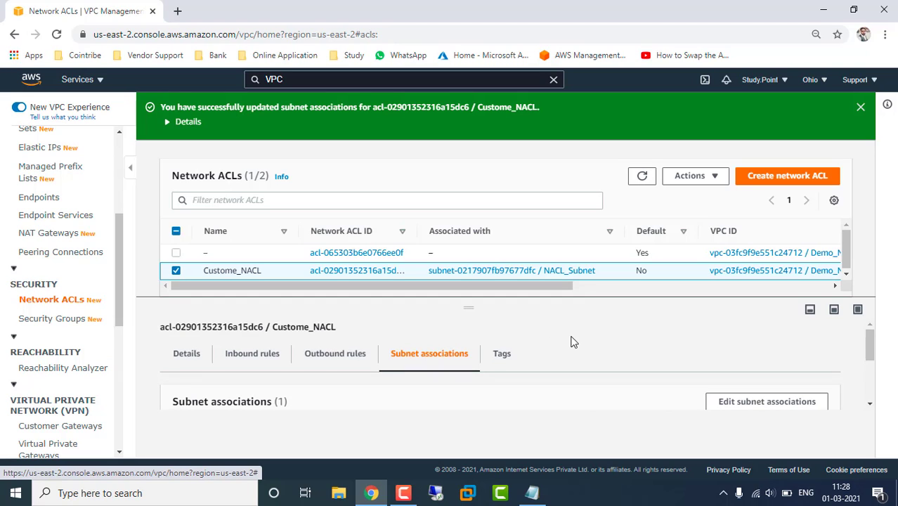
{"action": "left_click", "coordinate": [253, 357]}
{"action": "left_click", "coordinate": [320, 361]}
{"action": "left_click", "coordinate": [274, 357]}
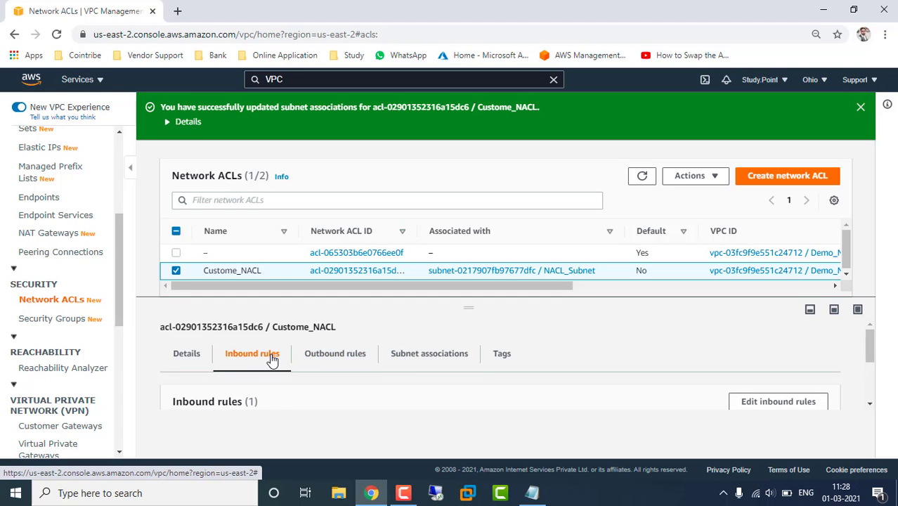
{"action": "left_click", "coordinate": [311, 357]}
{"action": "left_click", "coordinate": [266, 357]}
{"action": "left_click", "coordinate": [304, 358]}
Start editing the inbound rules of Custome_NACL and add a new rule with rule number 100.
{"action": "left_click", "coordinate": [255, 358]}
{"action": "left_click", "coordinate": [857, 310]}
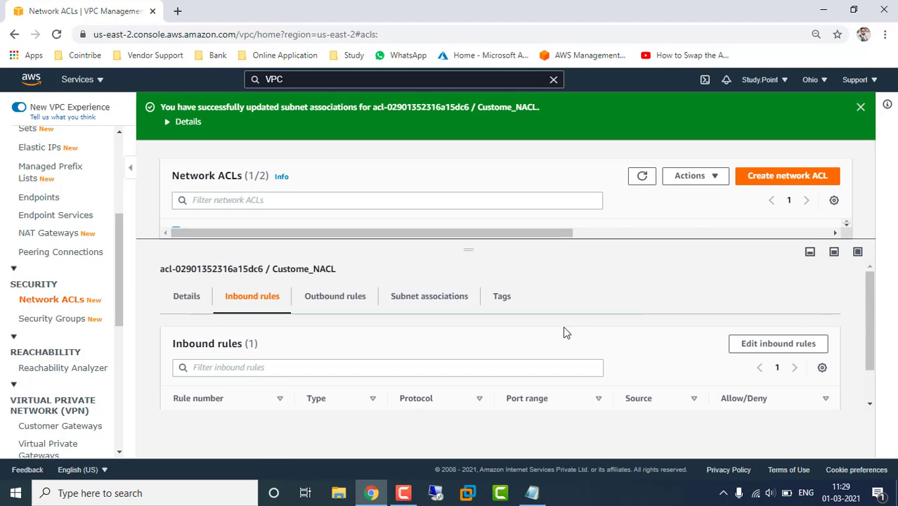
{"action": "left_click", "coordinate": [781, 344]}
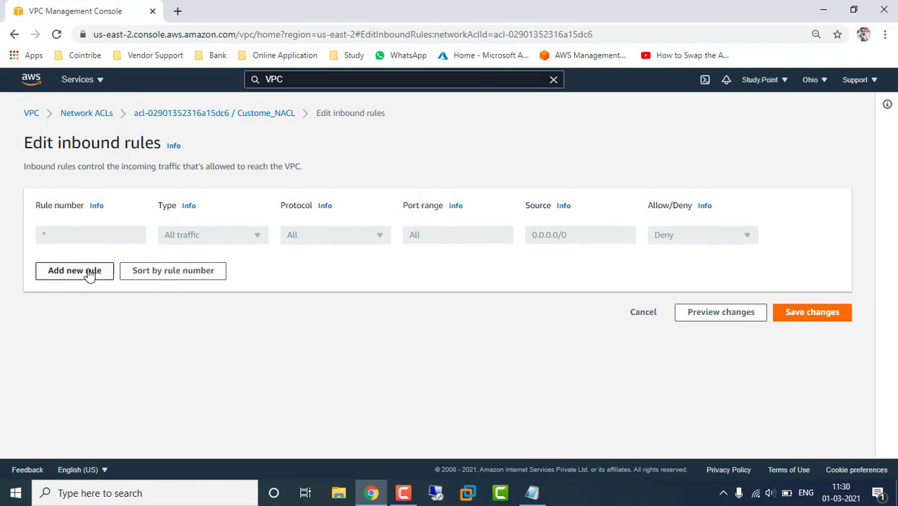
{"action": "left_click", "coordinate": [88, 274]}
{"action": "left_click", "coordinate": [107, 234]}
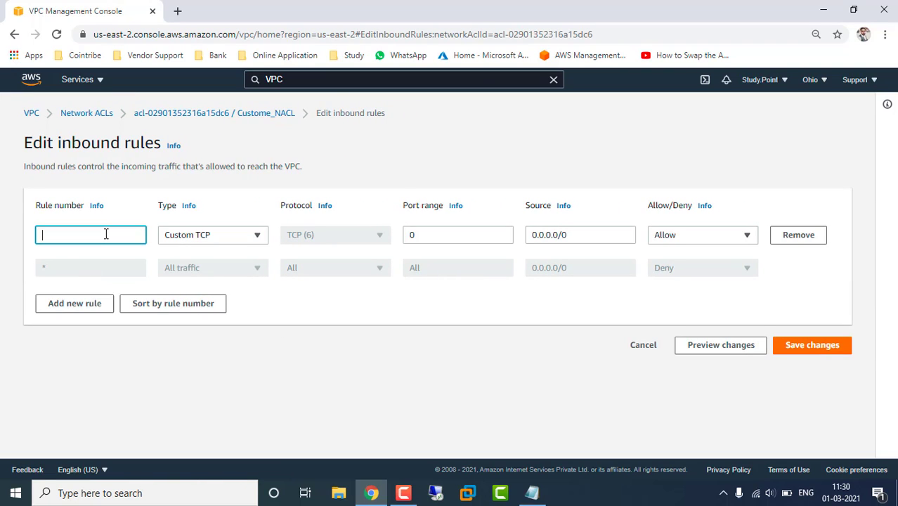
{"action": "type", "text": "100"}
{"action": "left_click", "coordinate": [315, 356]}
Set inbound rule 100 of Custome_NACL to type RDP (3389), allowed from source 0.0.0.0/0, and save the changes.
{"action": "left_click", "coordinate": [255, 237]}
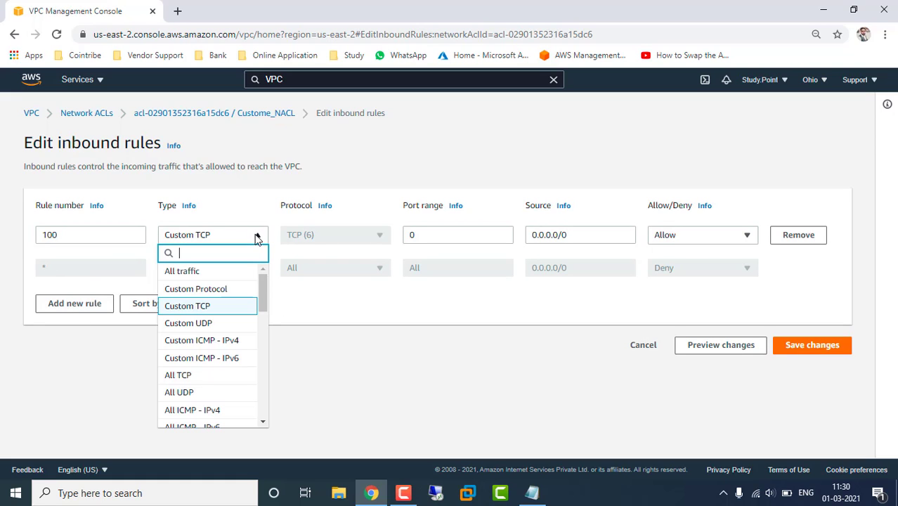
{"action": "left_click", "coordinate": [255, 237]}
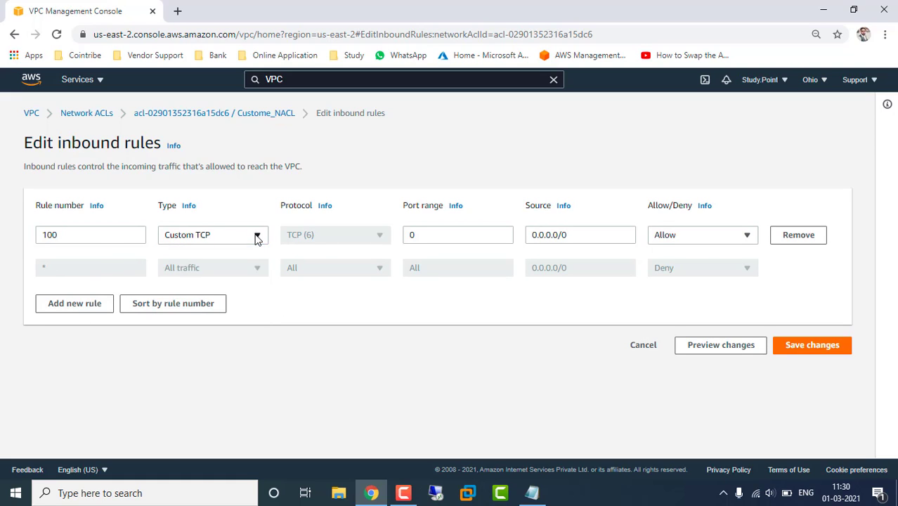
{"action": "left_click", "coordinate": [418, 235]}
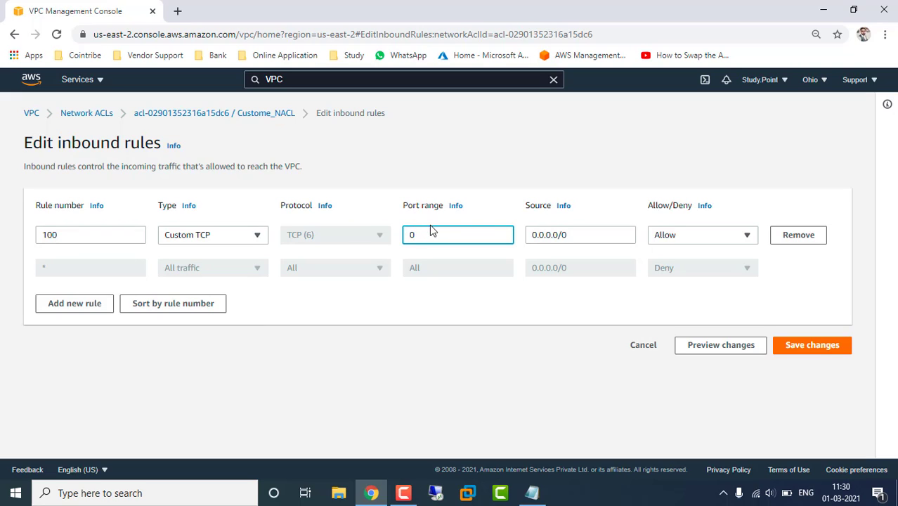
{"action": "left_click", "coordinate": [257, 237]}
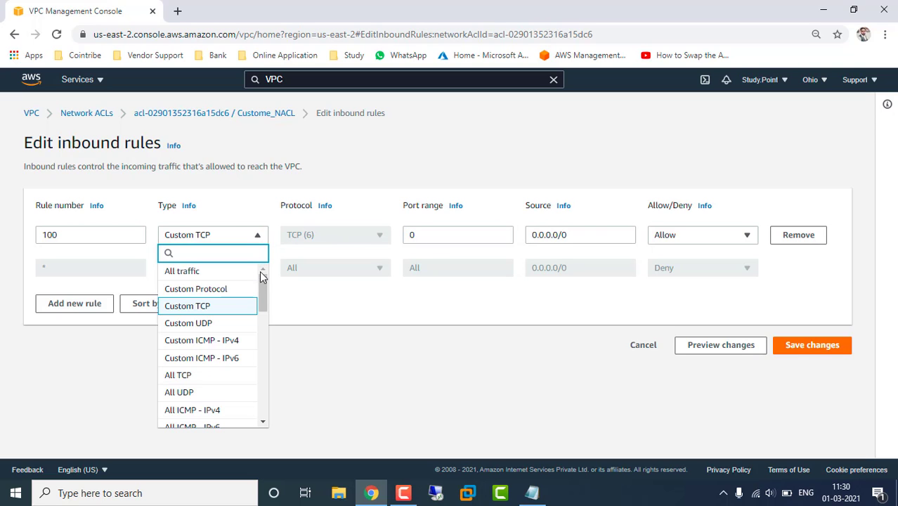
{"action": "left_click_drag", "start_coordinate": [261, 279], "coordinate": [260, 355]}
{"action": "left_click_drag", "start_coordinate": [260, 367], "coordinate": [258, 374]}
{"action": "left_click", "coordinate": [195, 345]}
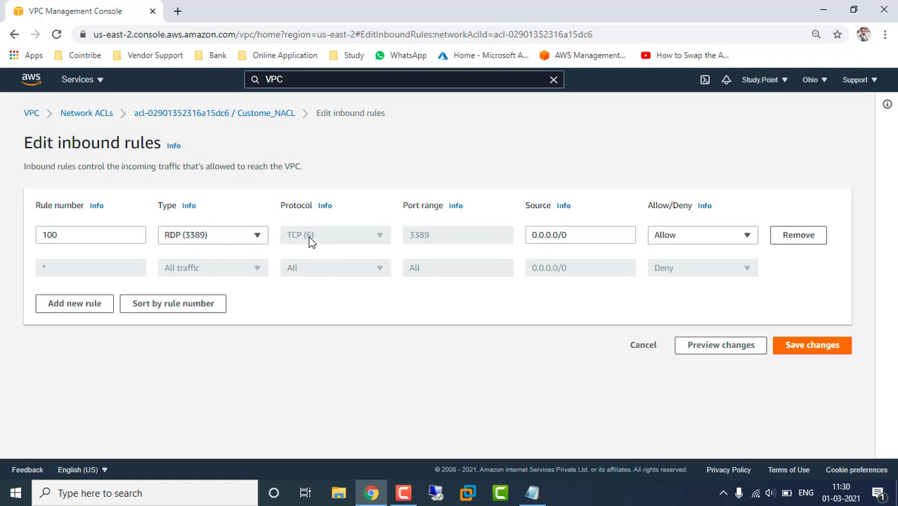
{"action": "left_click", "coordinate": [581, 235]}
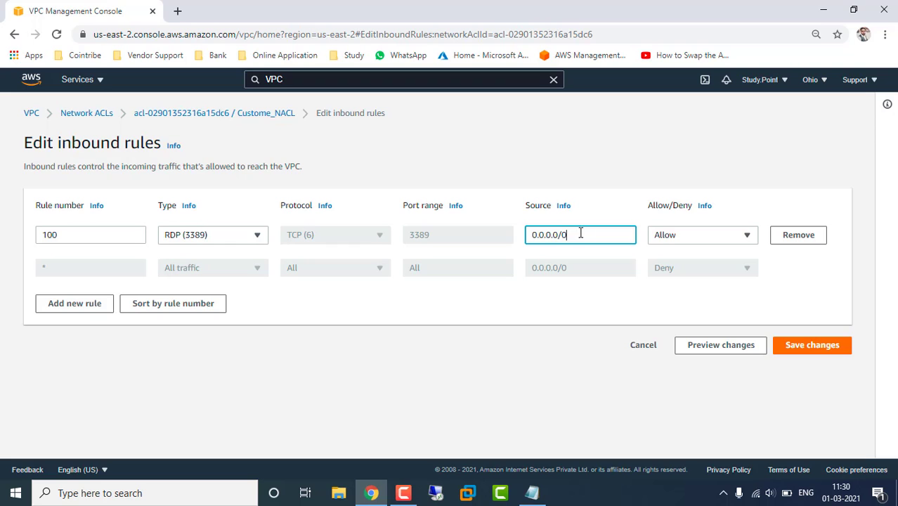
{"action": "left_click", "coordinate": [796, 347]}
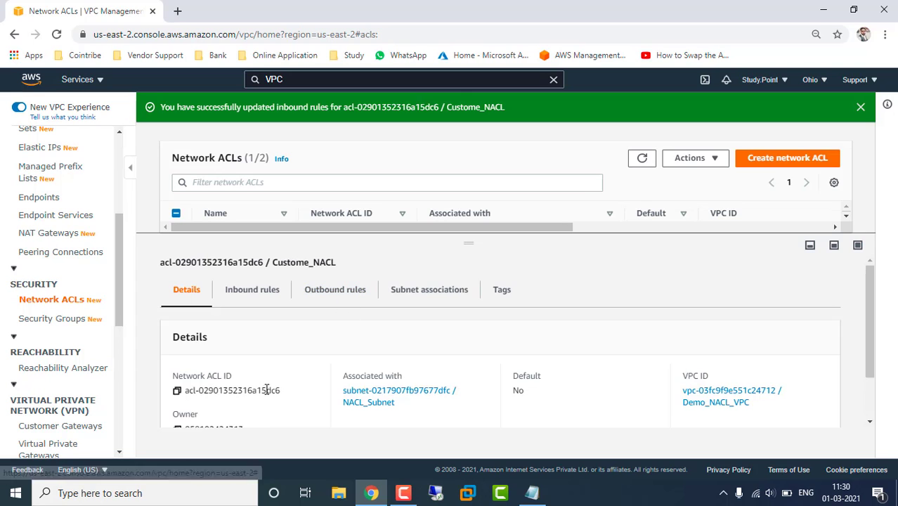
Add outbound rule 100 to Custome_NACL allowing HTTP (80) to destination 0.0.0.0/0 and save the changes.
{"action": "left_click", "coordinate": [324, 295]}
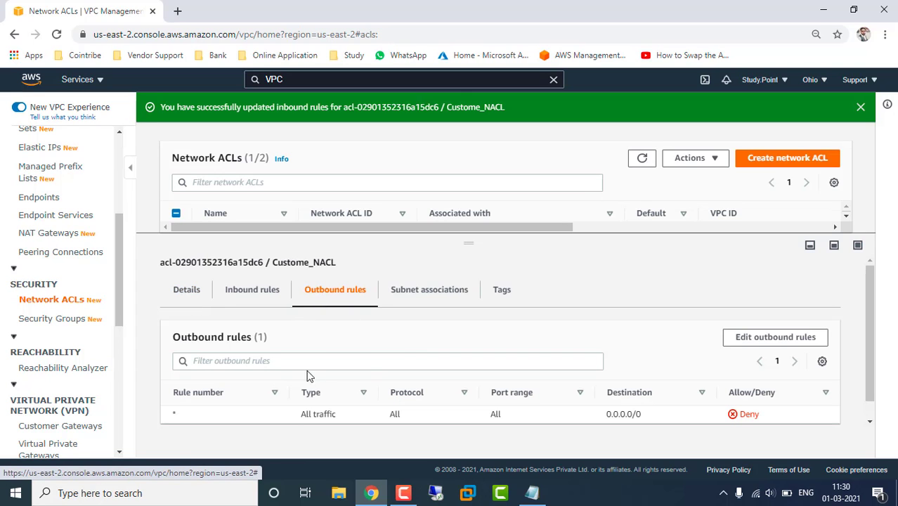
{"action": "left_click", "coordinate": [763, 340]}
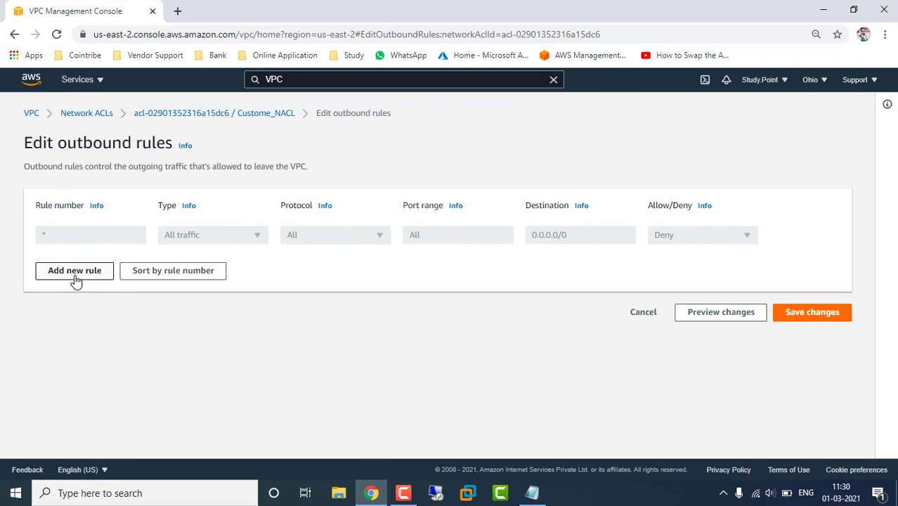
{"action": "left_click", "coordinate": [74, 274]}
{"action": "left_click", "coordinate": [124, 237]}
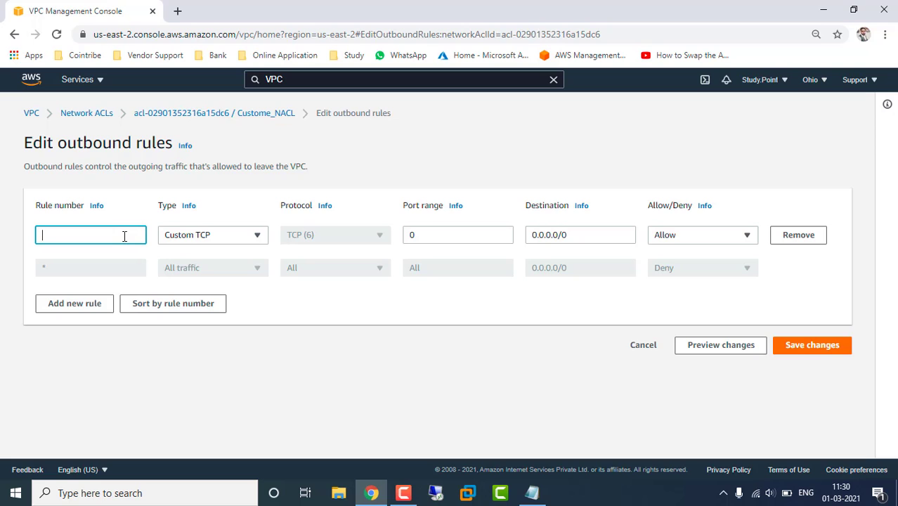
{"action": "left_click", "coordinate": [251, 241]}
{"action": "scroll", "coordinate": [201, 391], "scroll_direction": "down", "scroll_amount": 2}
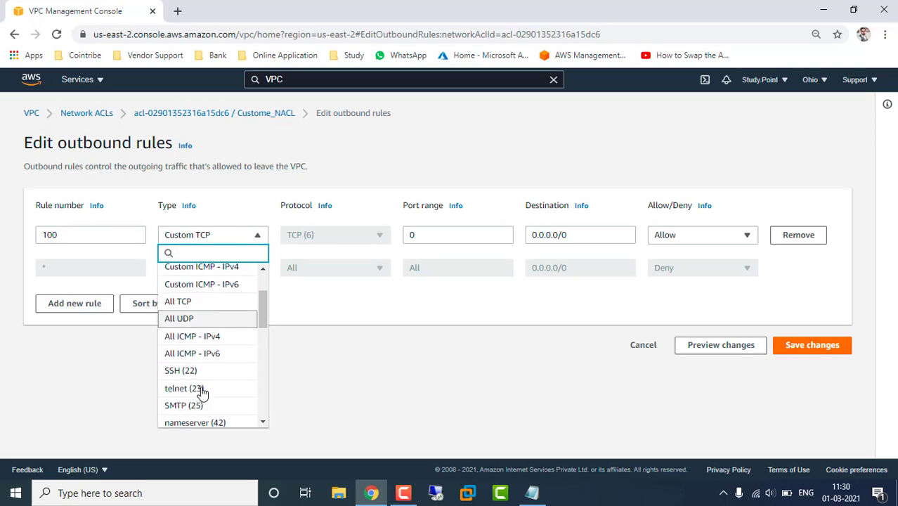
{"action": "scroll", "coordinate": [202, 392], "scroll_direction": "down", "scroll_amount": 4}
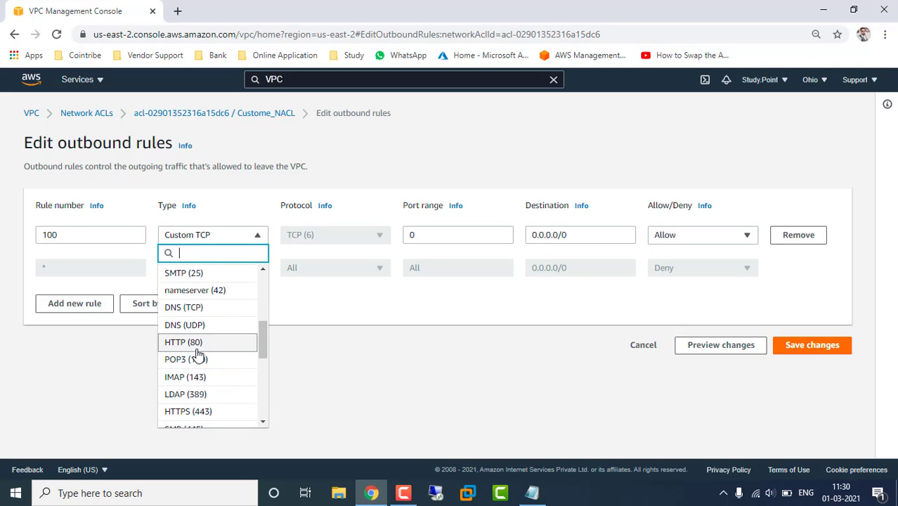
{"action": "left_click", "coordinate": [198, 344]}
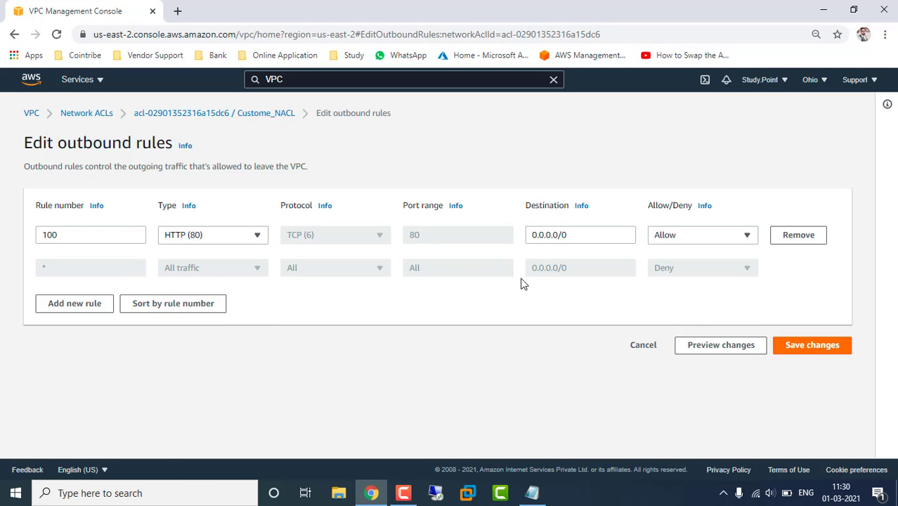
{"action": "left_click", "coordinate": [811, 345]}
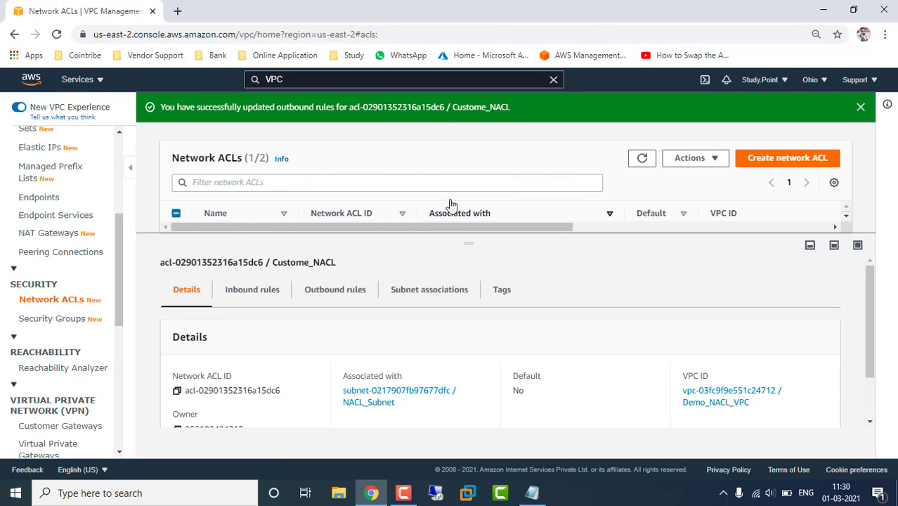
{"action": "left_click", "coordinate": [342, 294]}
{"action": "left_click", "coordinate": [776, 342]}
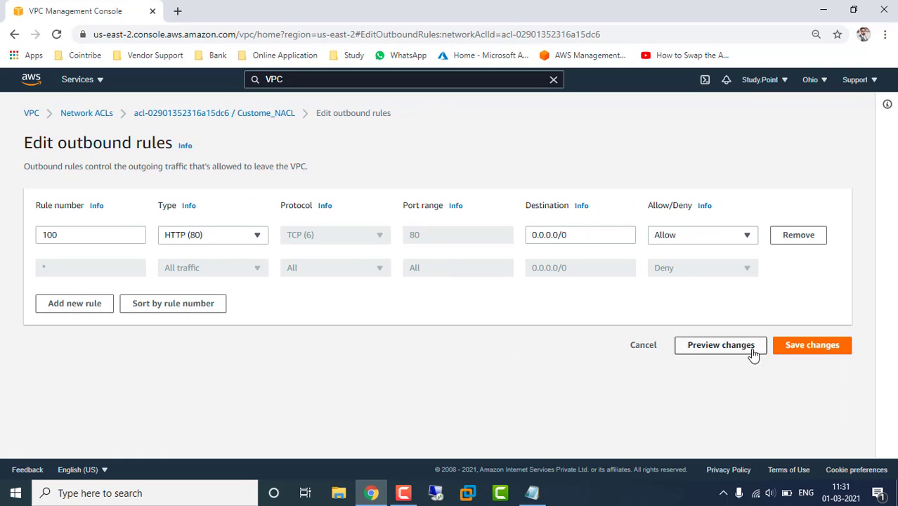
{"action": "left_click", "coordinate": [643, 345]}
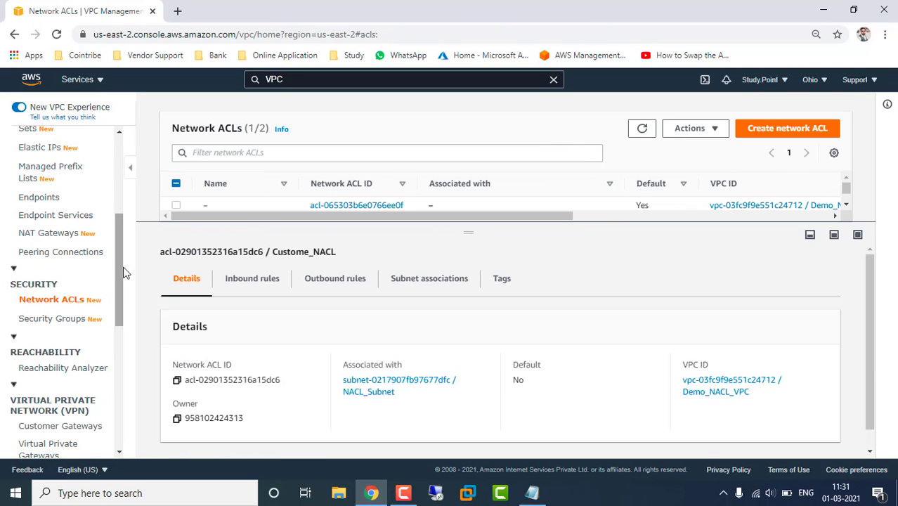
Switch to the Notepad checklist, add "(Done)" to item 5 about the Network ACL, and return to the browser.
{"action": "left_click", "coordinate": [531, 493]}
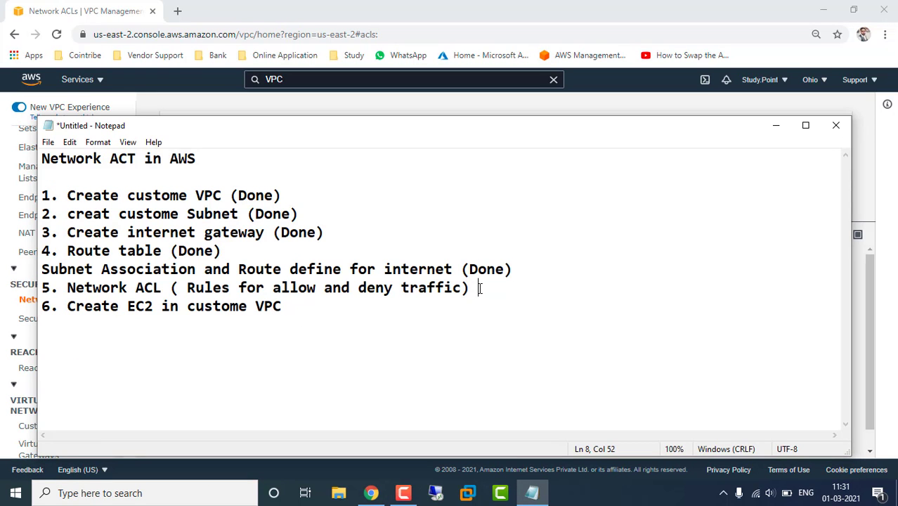
{"action": "type", "text": "(Done"}
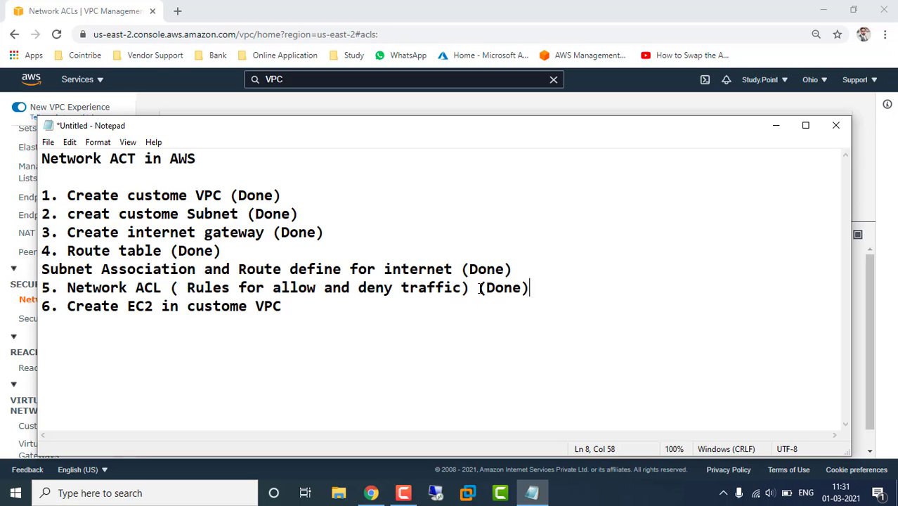
{"action": "left_click", "coordinate": [775, 128]}
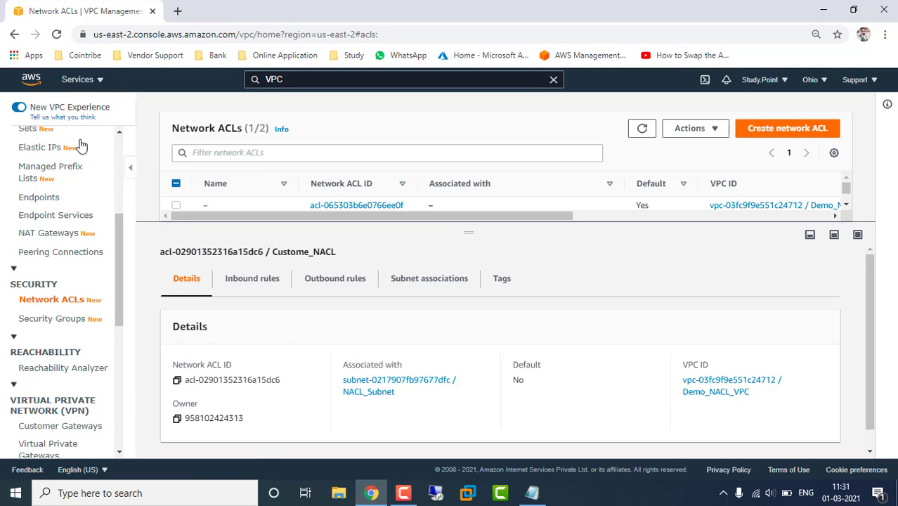
Go to the EC2 service's instances list and start launching a new instance.
{"action": "scroll", "coordinate": [57, 181], "scroll_direction": "up", "scroll_amount": 5}
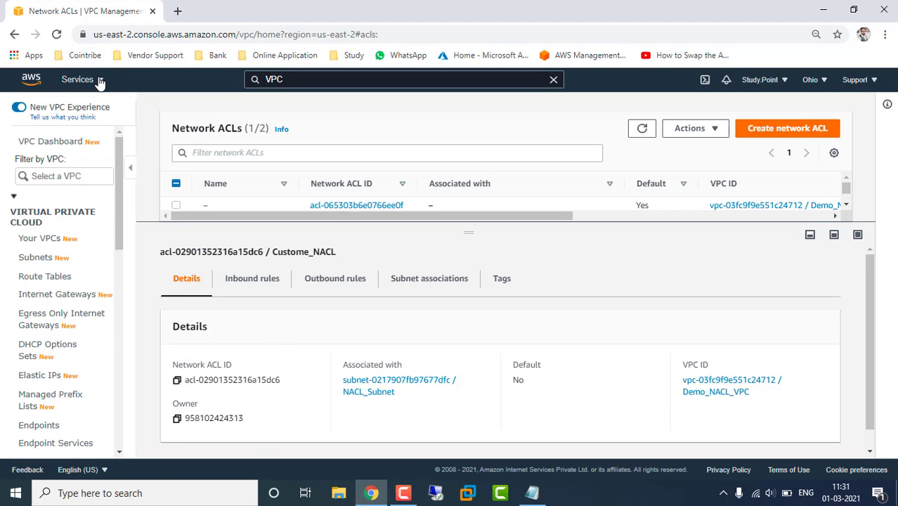
{"action": "left_click", "coordinate": [98, 80]}
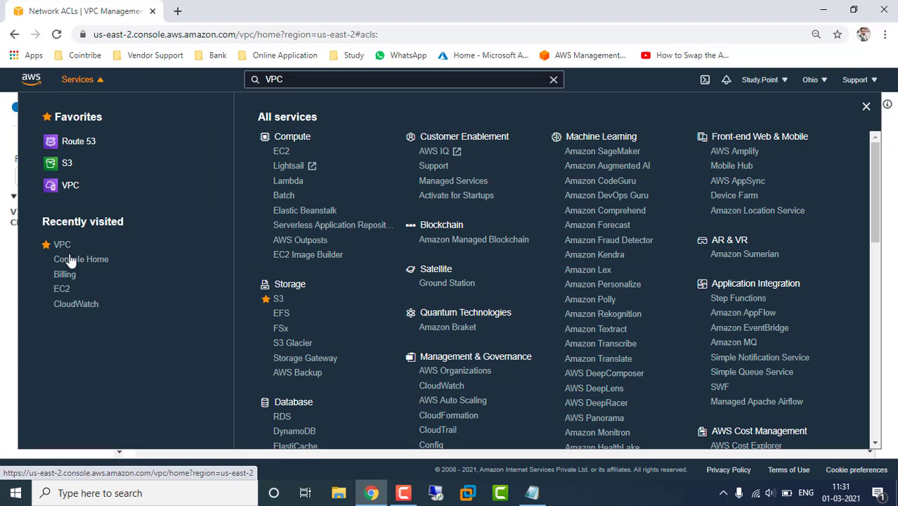
{"action": "left_click", "coordinate": [62, 288]}
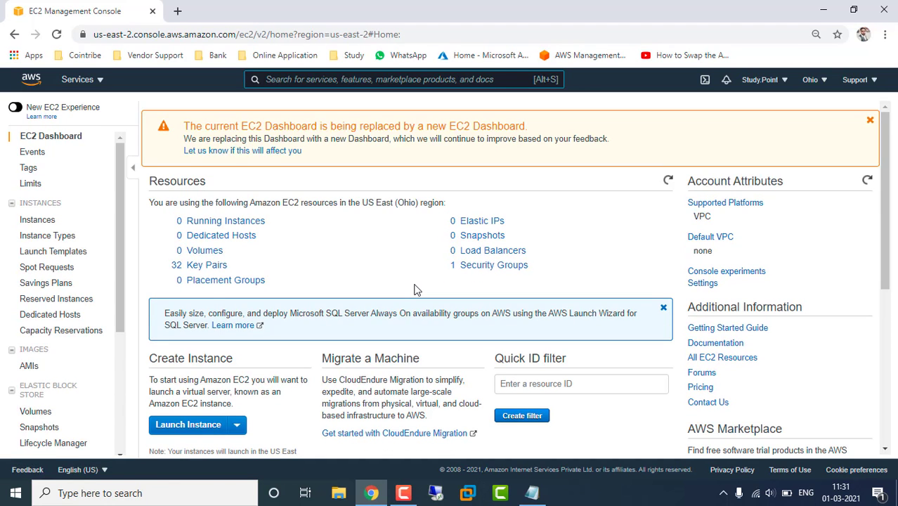
{"action": "left_click", "coordinate": [38, 221]}
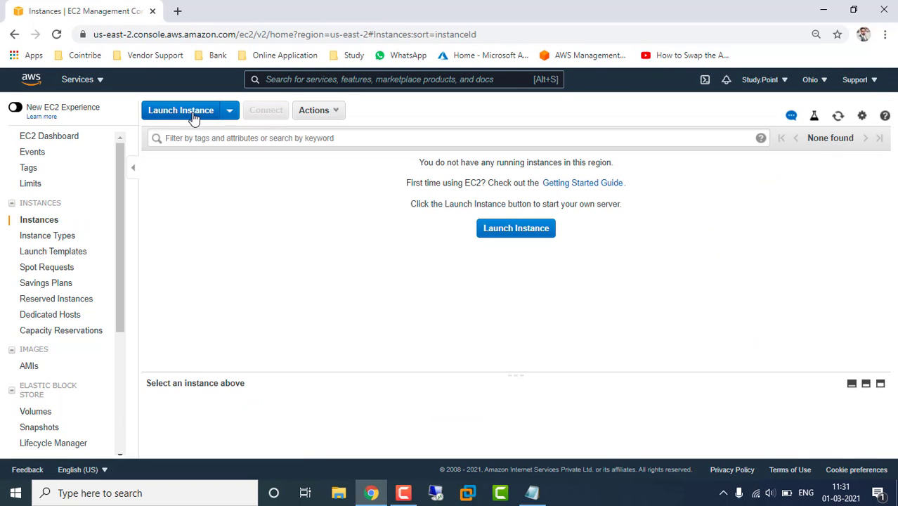
{"action": "left_click", "coordinate": [184, 111]}
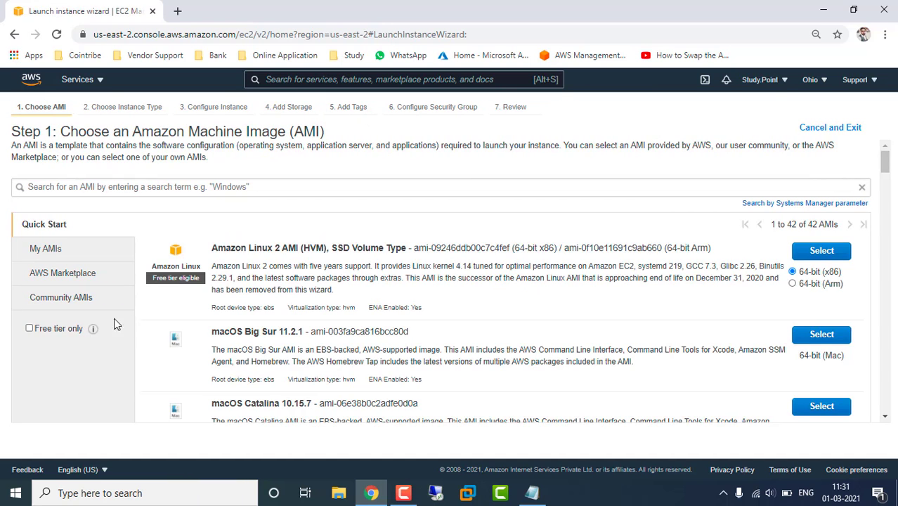
Limit the machine images to free tier only and select Microsoft Windows Server 2012 R2 Base.
{"action": "left_click", "coordinate": [61, 328]}
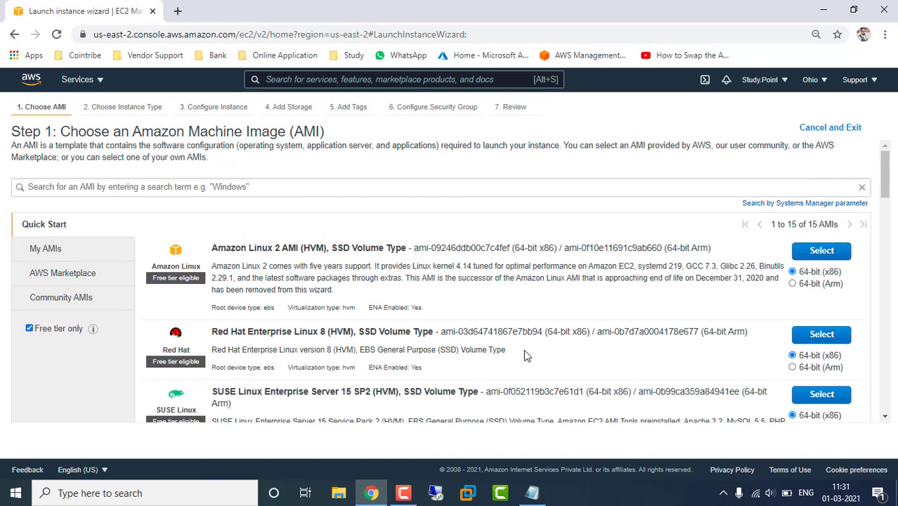
{"action": "scroll", "coordinate": [561, 347], "scroll_direction": "down", "scroll_amount": 10}
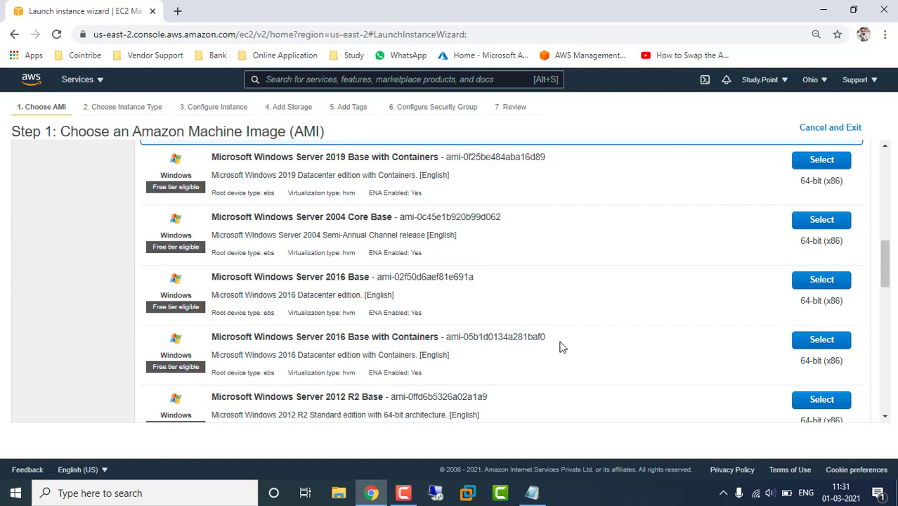
{"action": "scroll", "coordinate": [561, 346], "scroll_direction": "down", "scroll_amount": 3}
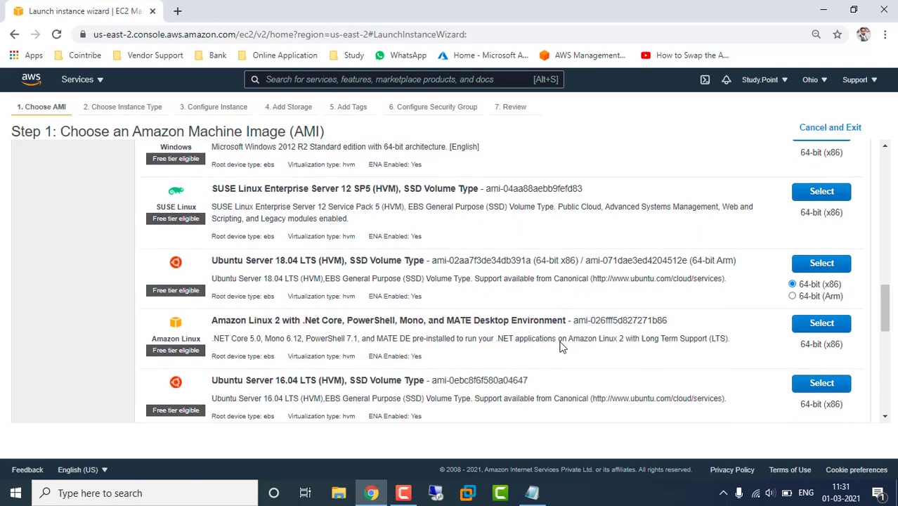
{"action": "scroll", "coordinate": [560, 346], "scroll_direction": "up", "scroll_amount": 1}
{"action": "scroll", "coordinate": [561, 347], "scroll_direction": "down", "scroll_amount": 3}
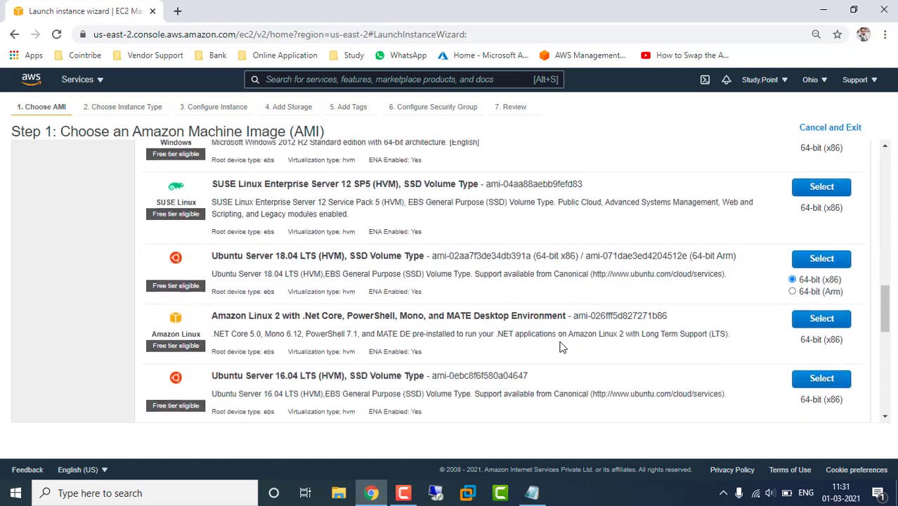
{"action": "scroll", "coordinate": [561, 346], "scroll_direction": "up", "scroll_amount": 3}
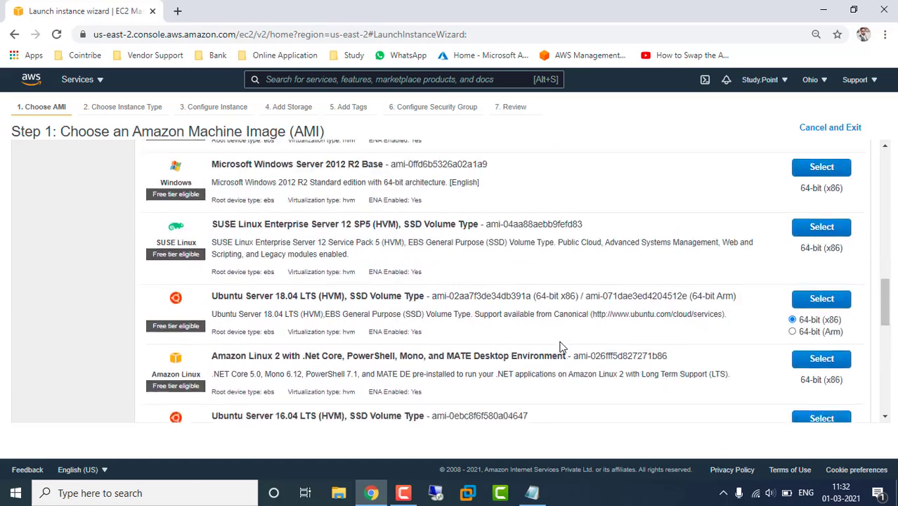
{"action": "scroll", "coordinate": [561, 347], "scroll_direction": "up", "scroll_amount": 2}
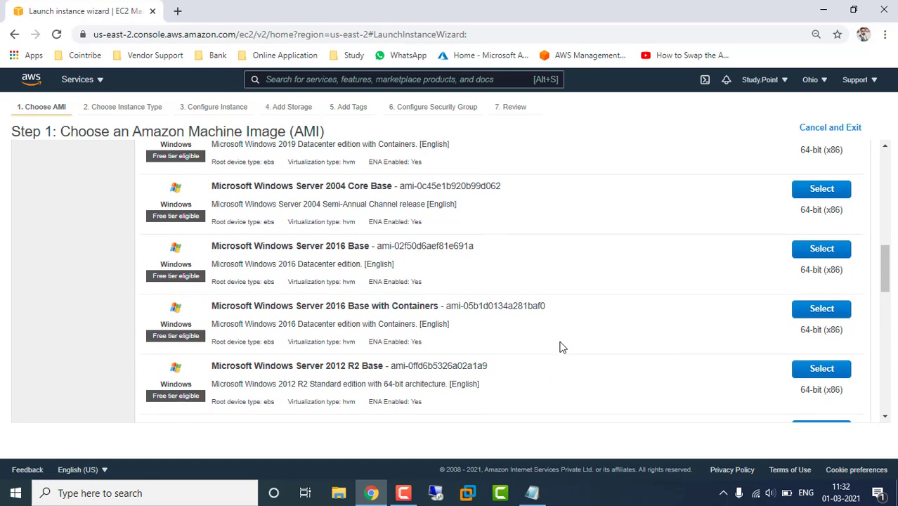
{"action": "left_click", "coordinate": [823, 373]}
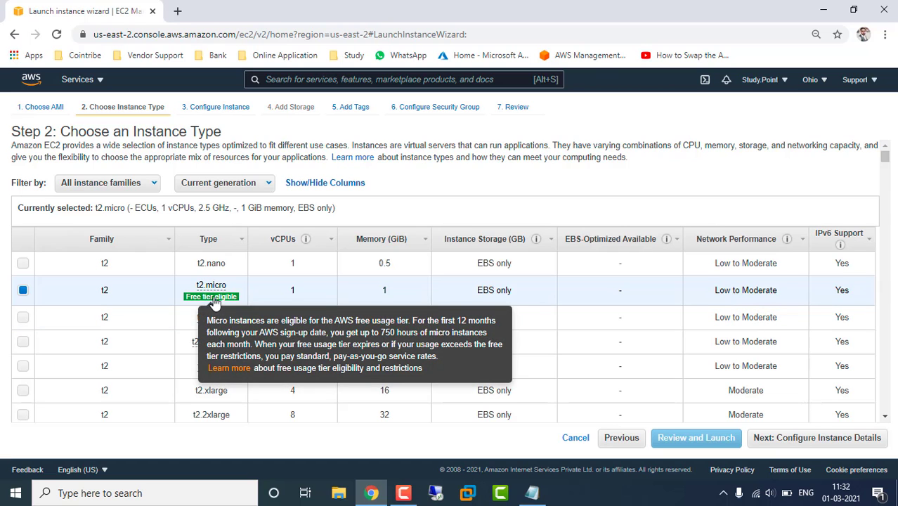
Keep the t2.micro type and configure the instance details with network Demo_NACL_VPC, subnet NACL_Subnet and auto-assign public IP enabled.
{"action": "left_click", "coordinate": [797, 437]}
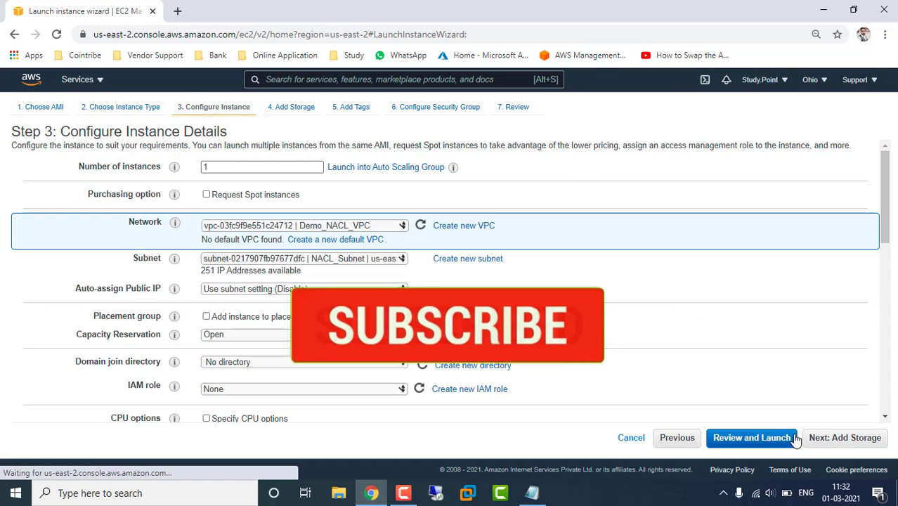
{"action": "left_click", "coordinate": [397, 225]}
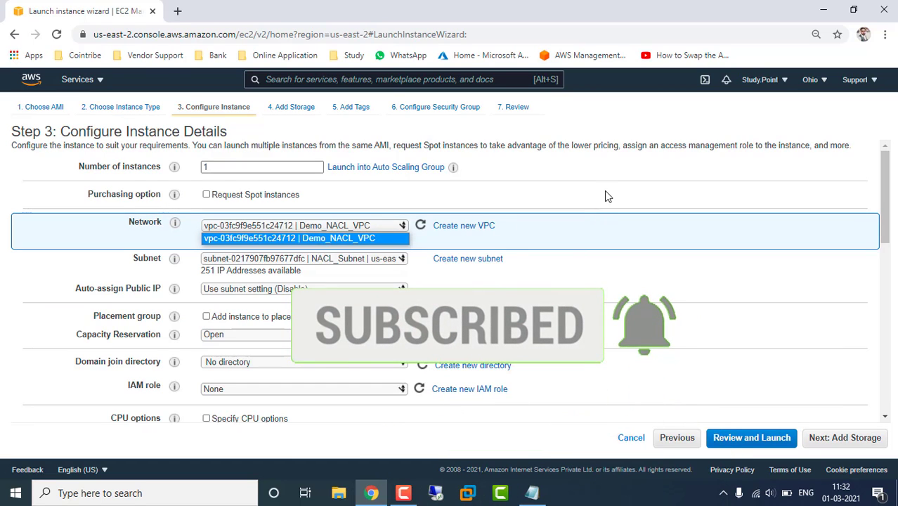
{"action": "left_click", "coordinate": [588, 274]}
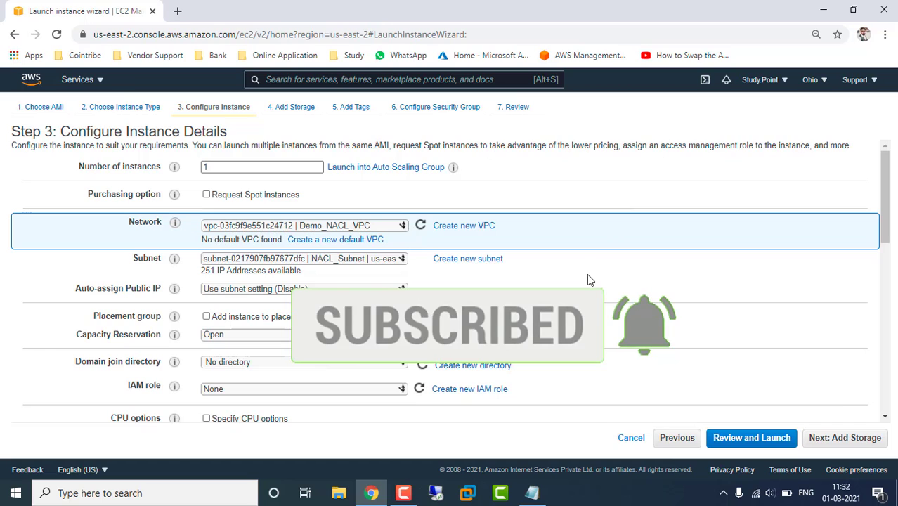
{"action": "left_click", "coordinate": [400, 289]}
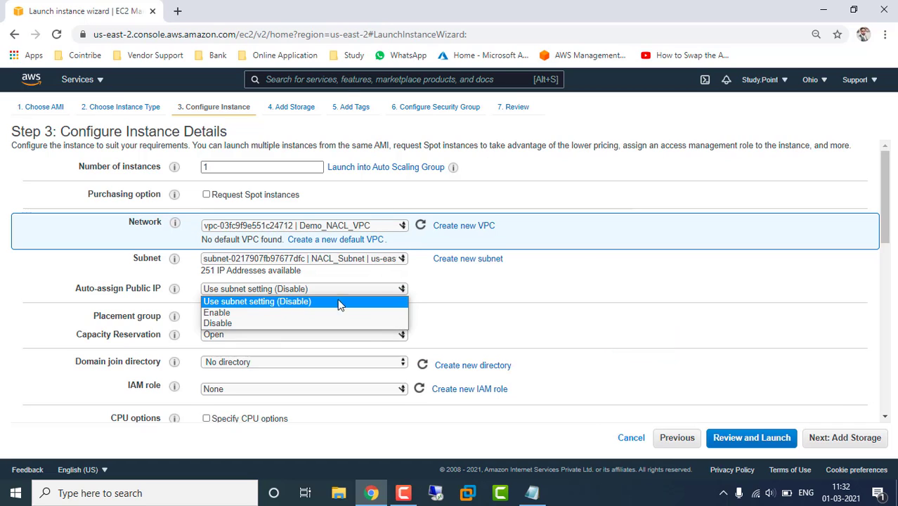
{"action": "left_click", "coordinate": [233, 308]}
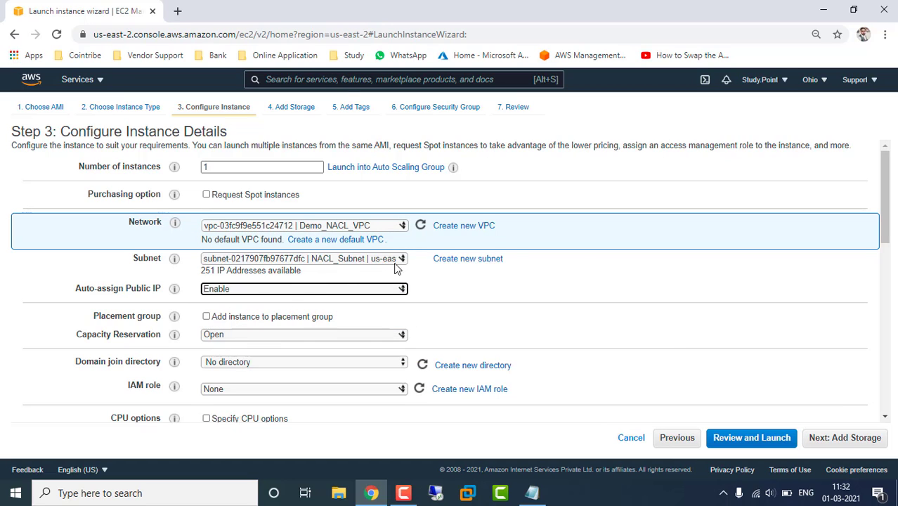
{"action": "scroll", "coordinate": [590, 315], "scroll_direction": "down", "scroll_amount": 3}
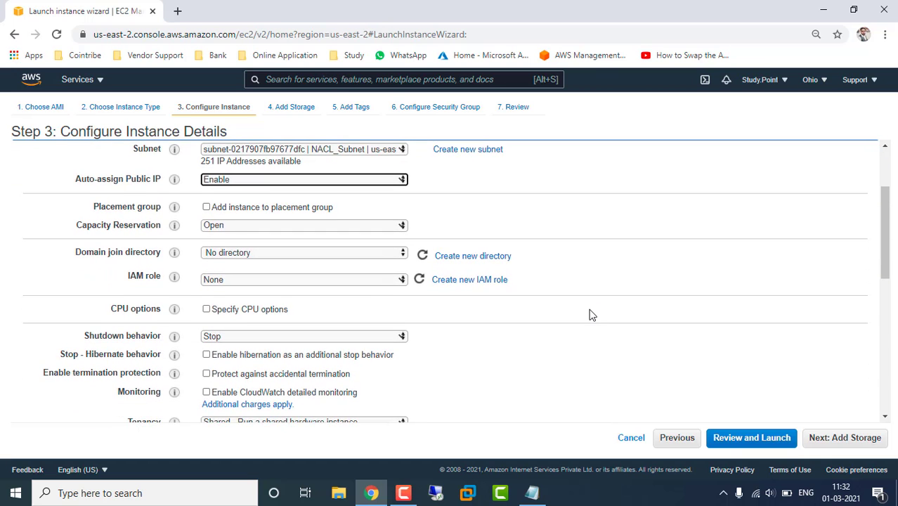
{"action": "scroll", "coordinate": [591, 315], "scroll_direction": "down", "scroll_amount": 3}
{"action": "scroll", "coordinate": [590, 315], "scroll_direction": "up", "scroll_amount": 4}
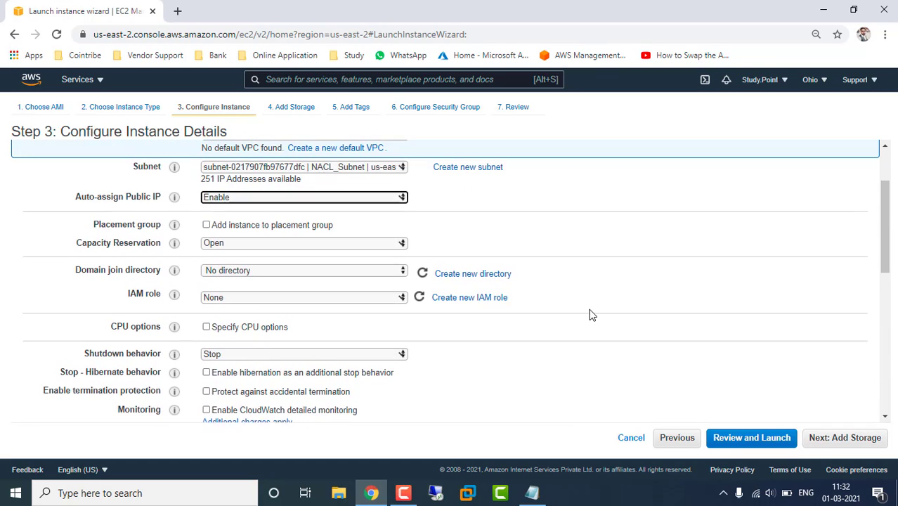
{"action": "scroll", "coordinate": [591, 315], "scroll_direction": "up", "scroll_amount": 1}
{"action": "scroll", "coordinate": [590, 315], "scroll_direction": "down", "scroll_amount": 5}
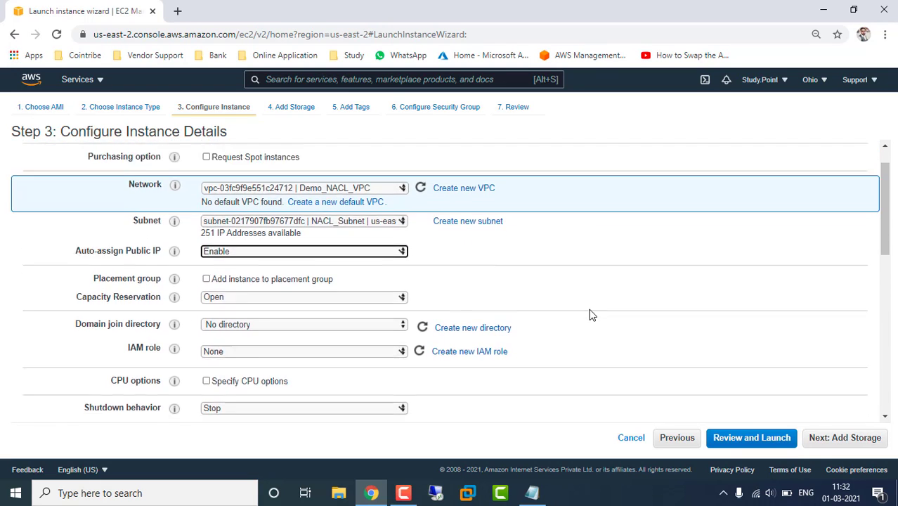
{"action": "scroll", "coordinate": [591, 315], "scroll_direction": "down", "scroll_amount": 2}
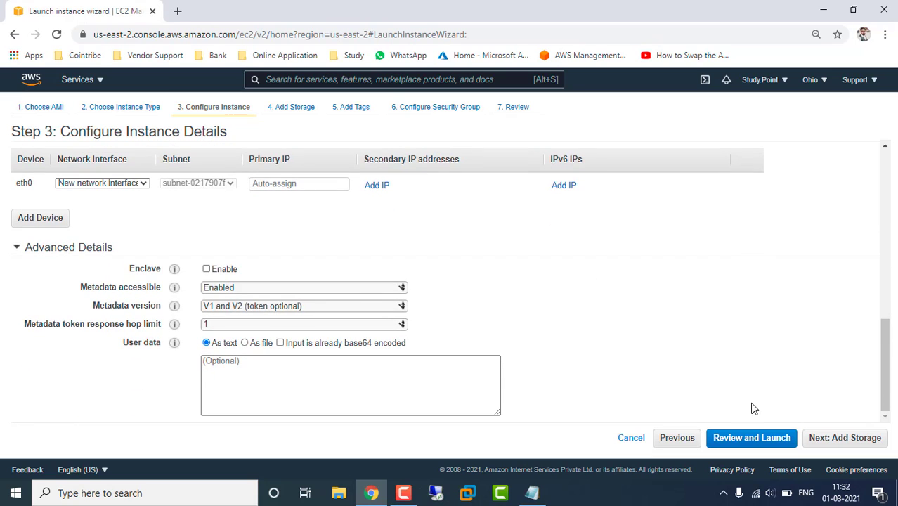
Keep the default storage without tags, set the new security group's rule to All traffic from 0.0.0.0/0, and proceed to the review.
{"action": "left_click", "coordinate": [823, 438]}
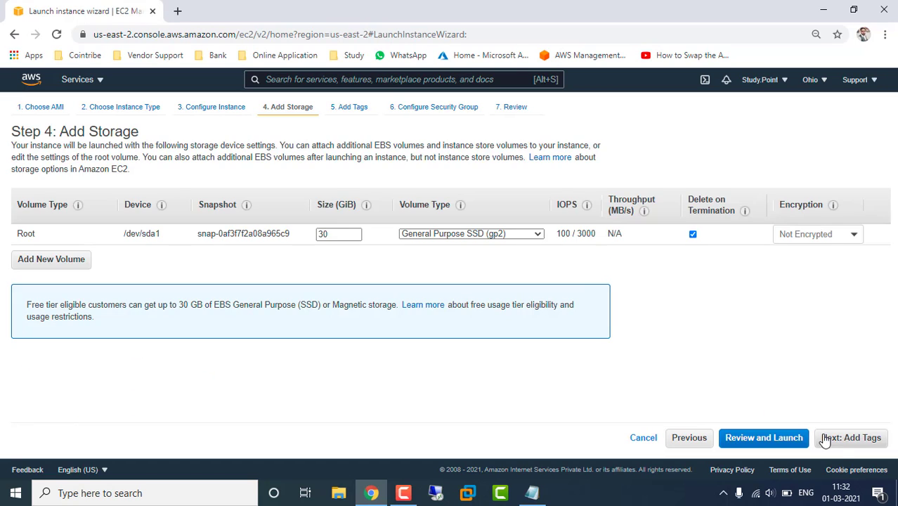
{"action": "left_click", "coordinate": [843, 440]}
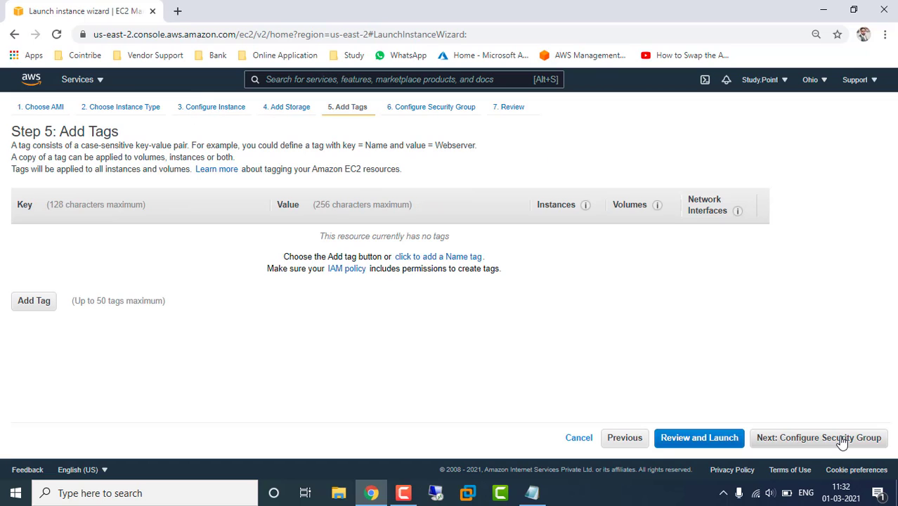
{"action": "left_click", "coordinate": [843, 441]}
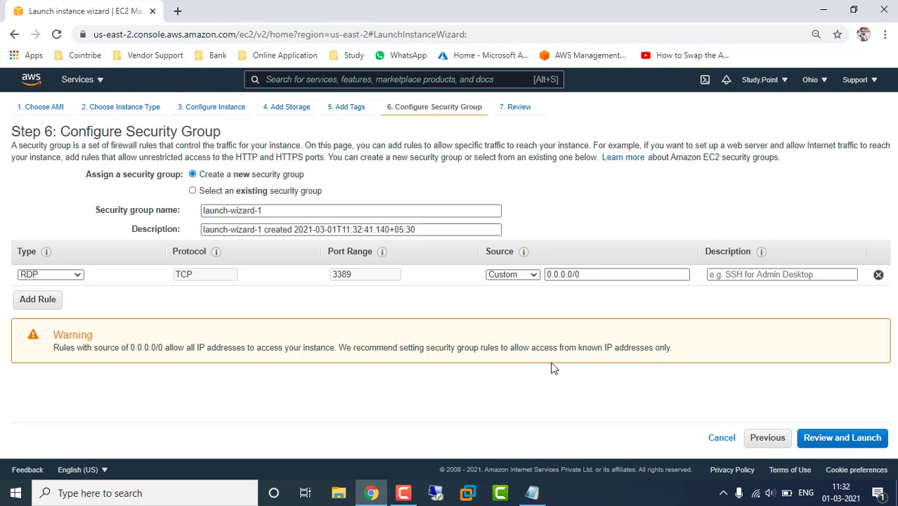
{"action": "left_click", "coordinate": [79, 274]}
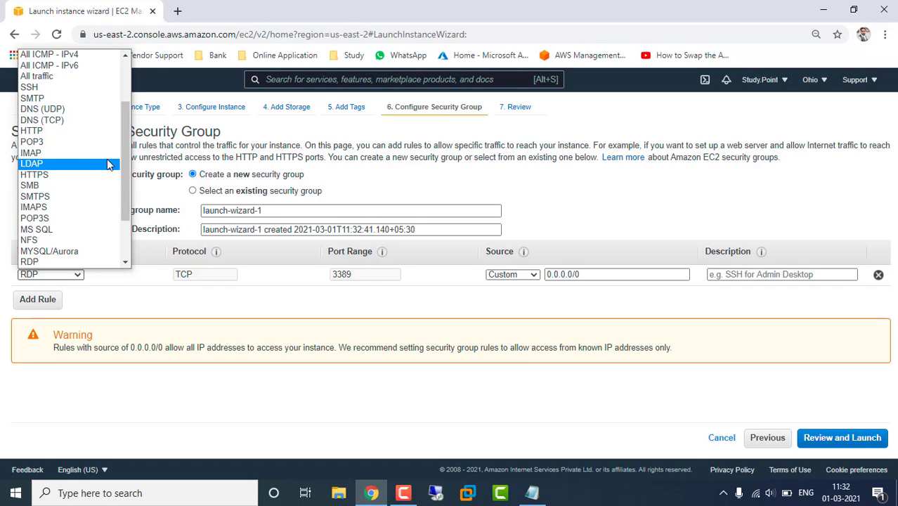
{"action": "left_click", "coordinate": [59, 78]}
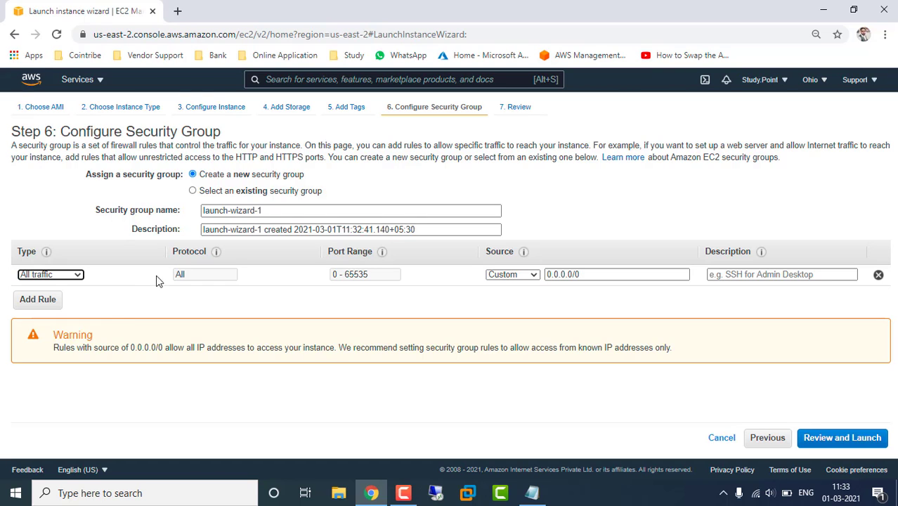
{"action": "left_click", "coordinate": [817, 443]}
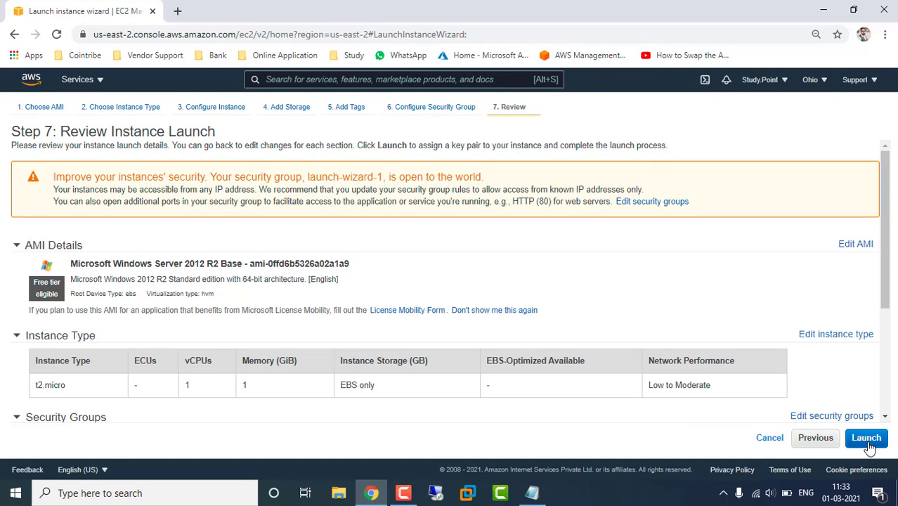
Start the launch, create a new key pair named NetworkACL, and save NetworkACL.pem in the Pictures folder.
{"action": "left_click", "coordinate": [865, 438]}
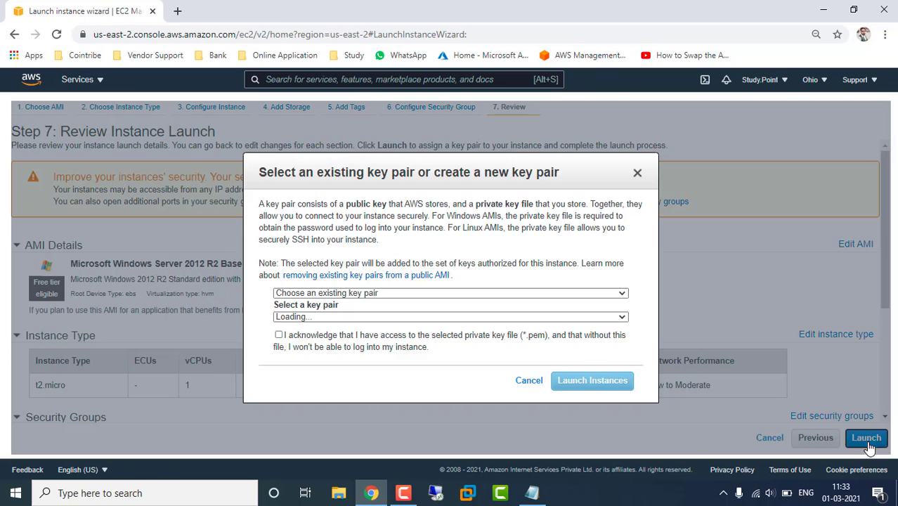
{"action": "left_click", "coordinate": [470, 293]}
{"action": "left_click", "coordinate": [371, 316]}
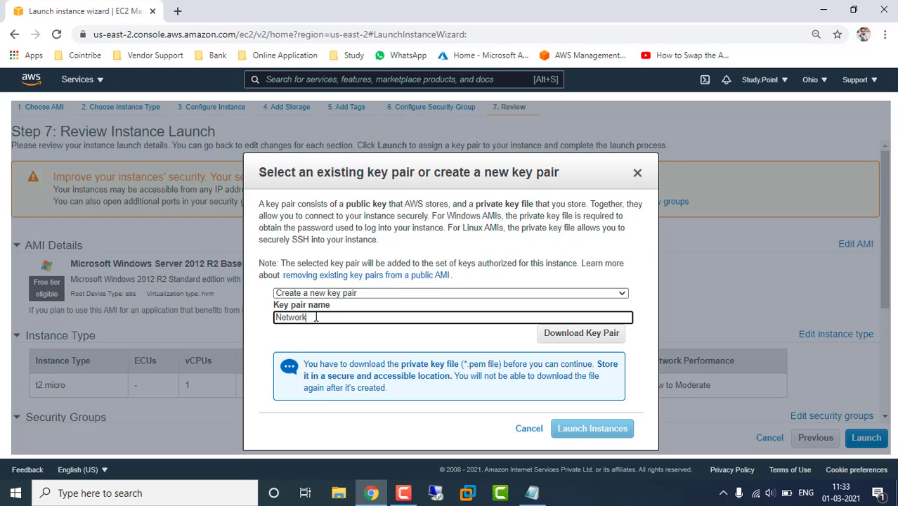
{"action": "left_click", "coordinate": [575, 337]}
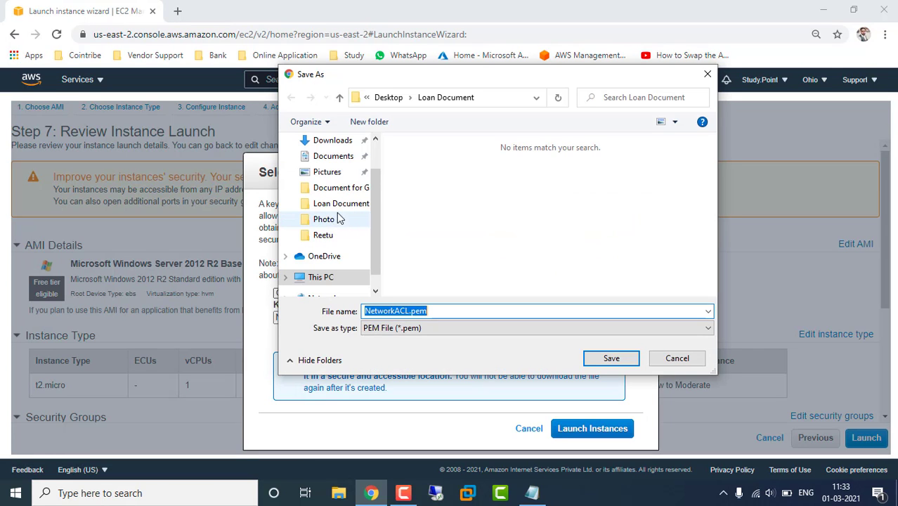
{"action": "left_click", "coordinate": [327, 174]}
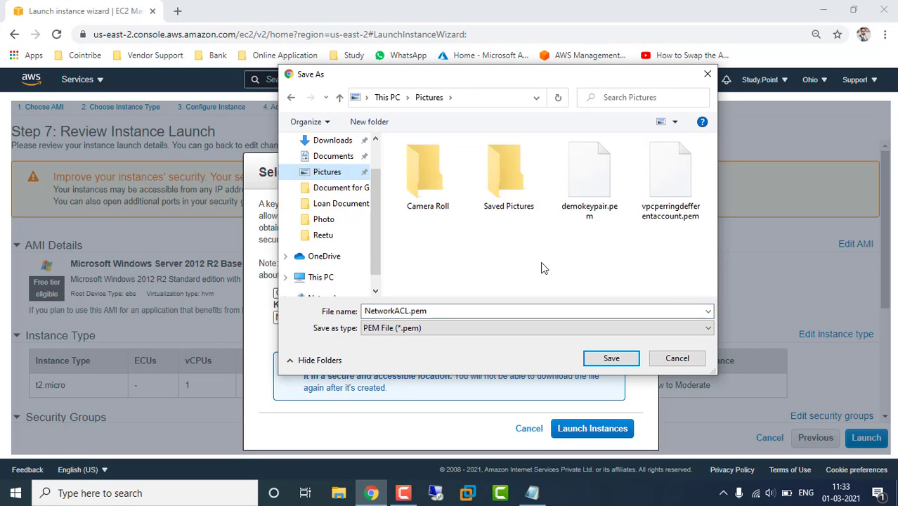
{"action": "left_click", "coordinate": [610, 358]}
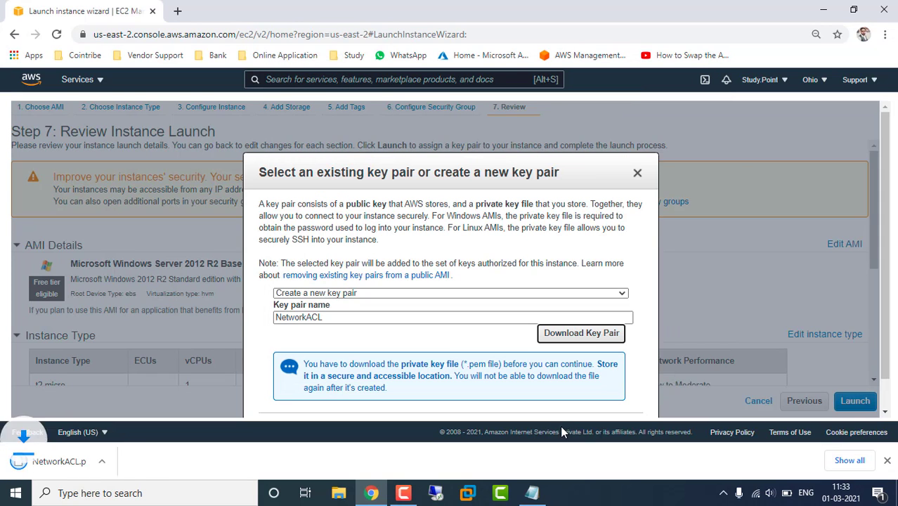
Launch the instance, open it in the instances list, refresh its status and enlarge its details pane.
{"action": "scroll", "coordinate": [648, 368], "scroll_direction": "down", "scroll_amount": 1}
{"action": "scroll", "coordinate": [648, 368], "scroll_direction": "down", "scroll_amount": 1}
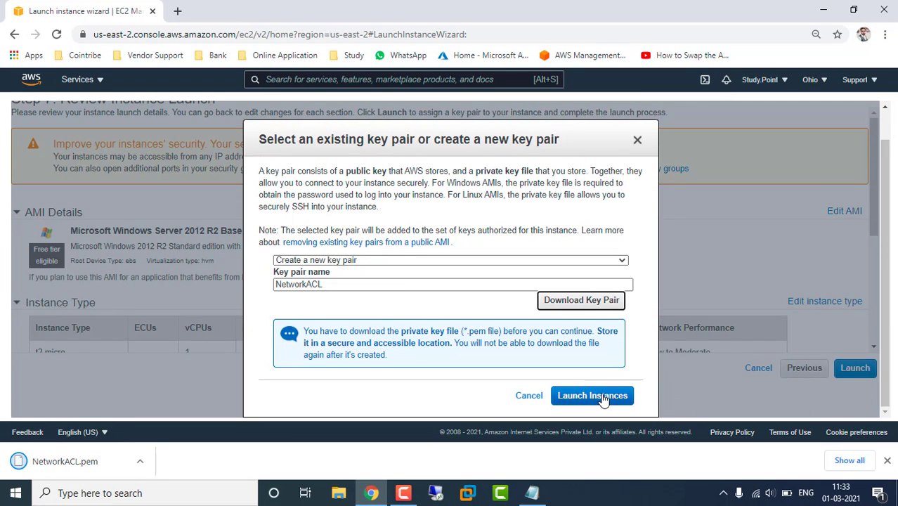
{"action": "left_click", "coordinate": [605, 398]}
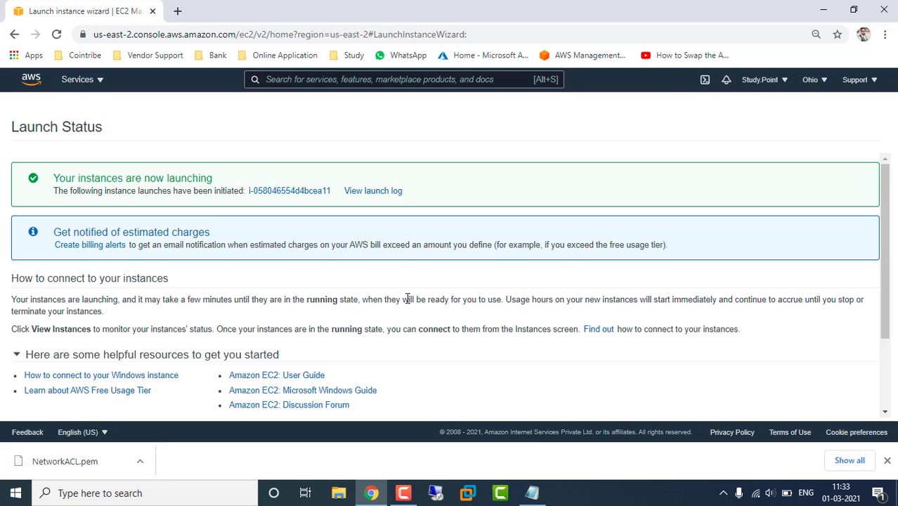
{"action": "left_click", "coordinate": [297, 191]}
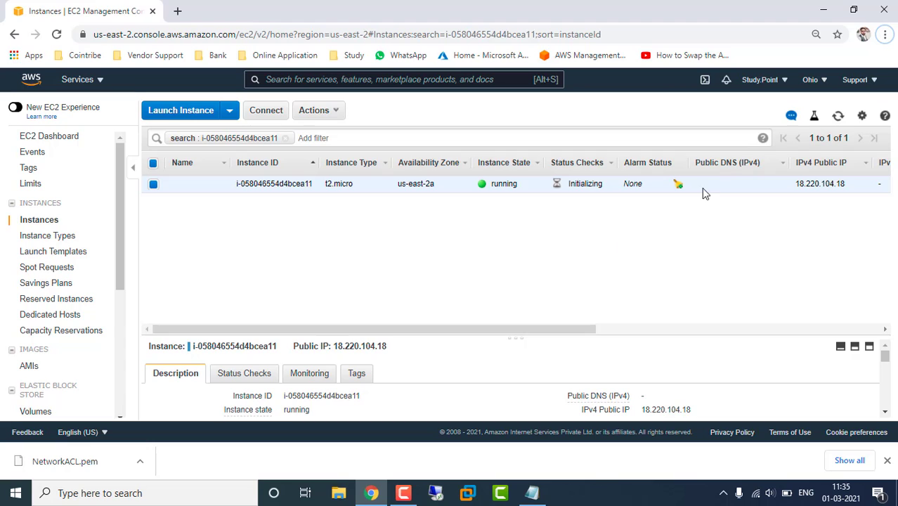
{"action": "left_click", "coordinate": [837, 118]}
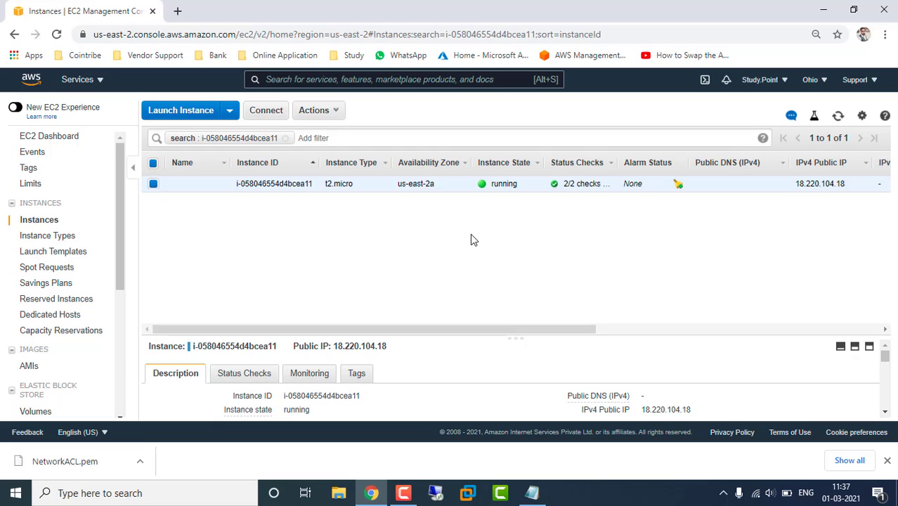
{"action": "left_click", "coordinate": [855, 347]}
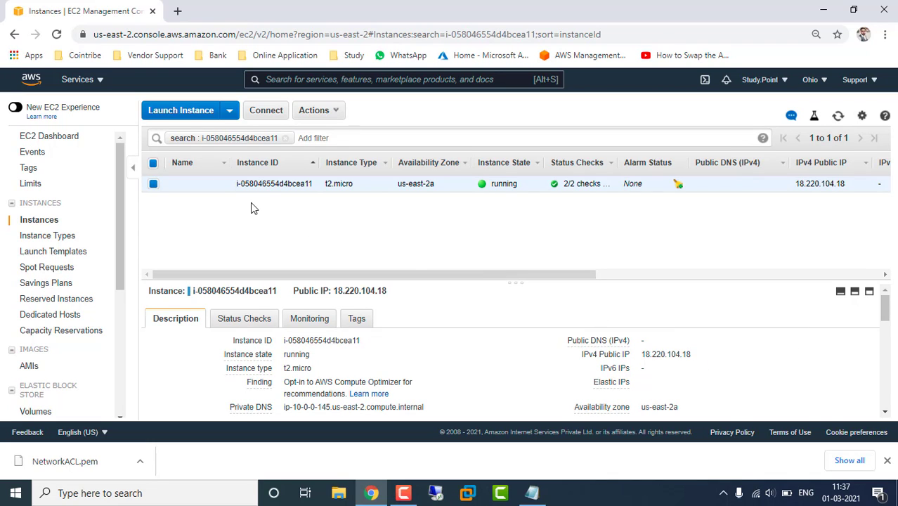
Open the instance's RDP connection details, decrypt the administrator password with NetworkACL.pem from the Pictures folder, and copy the password.
{"action": "left_click", "coordinate": [271, 117]}
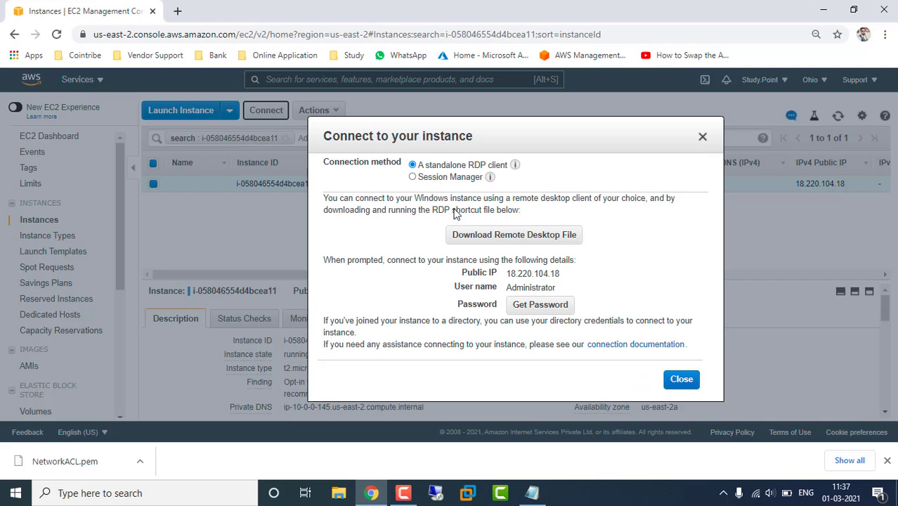
{"action": "left_click", "coordinate": [521, 236]}
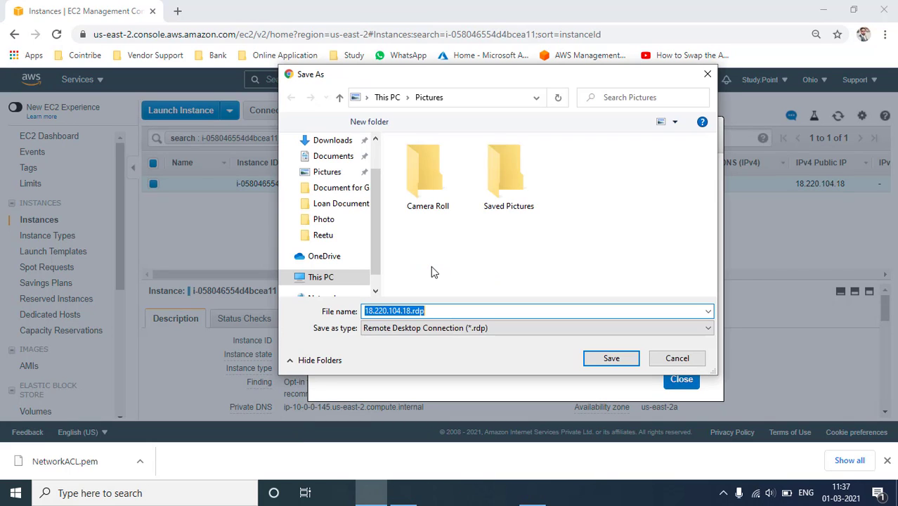
{"action": "left_click", "coordinate": [669, 359]}
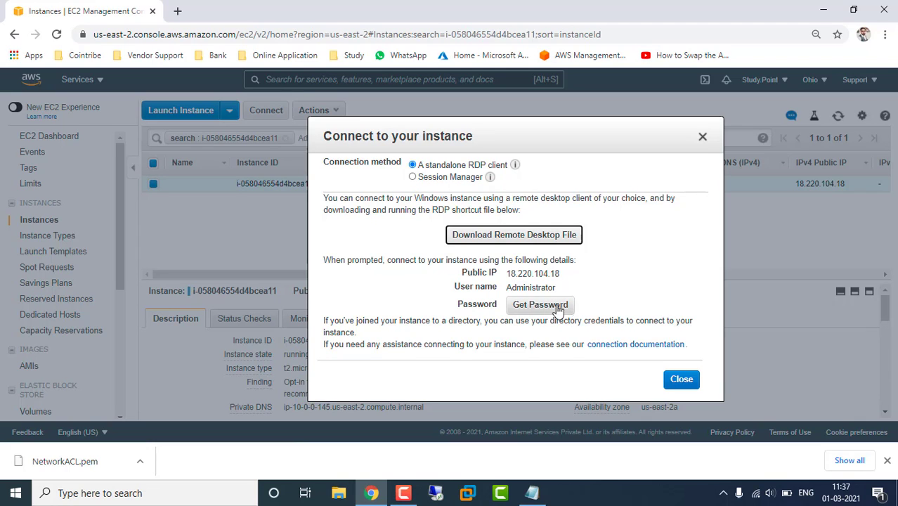
{"action": "left_click", "coordinate": [550, 310]}
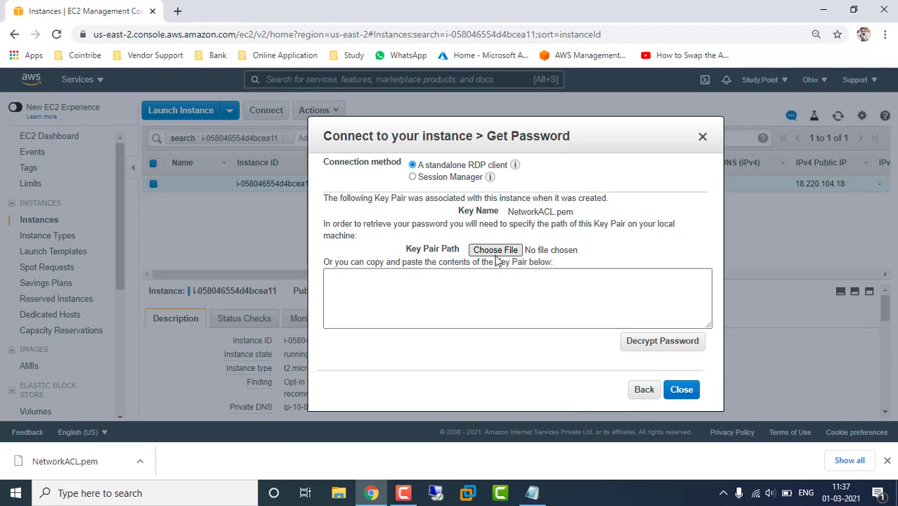
{"action": "left_click", "coordinate": [495, 250]}
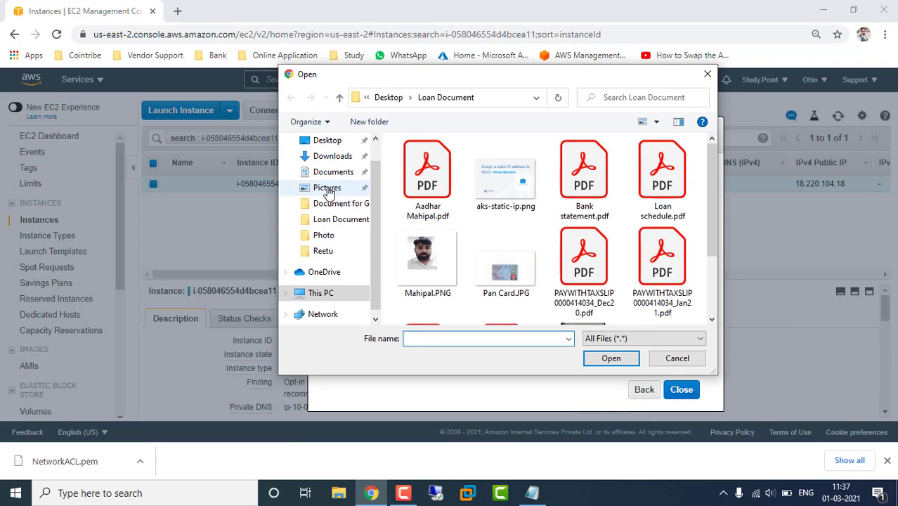
{"action": "left_click", "coordinate": [326, 189]}
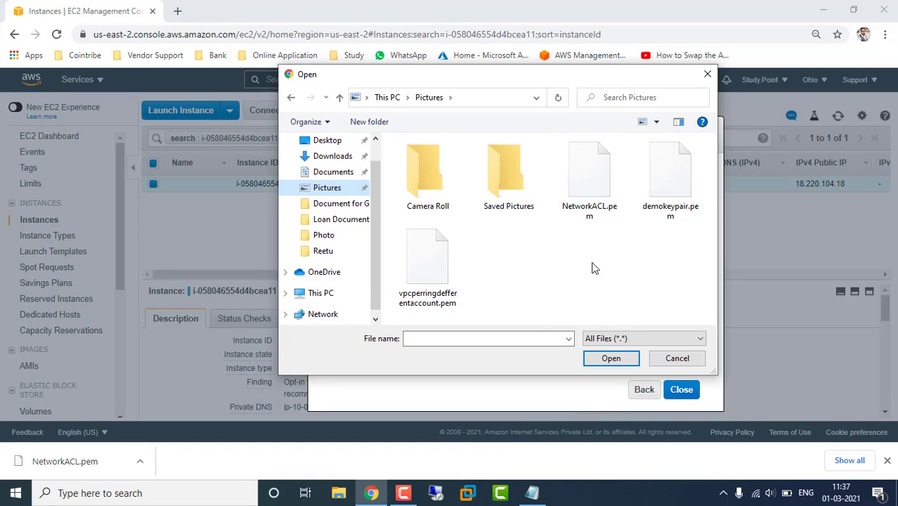
{"action": "left_click", "coordinate": [581, 177]}
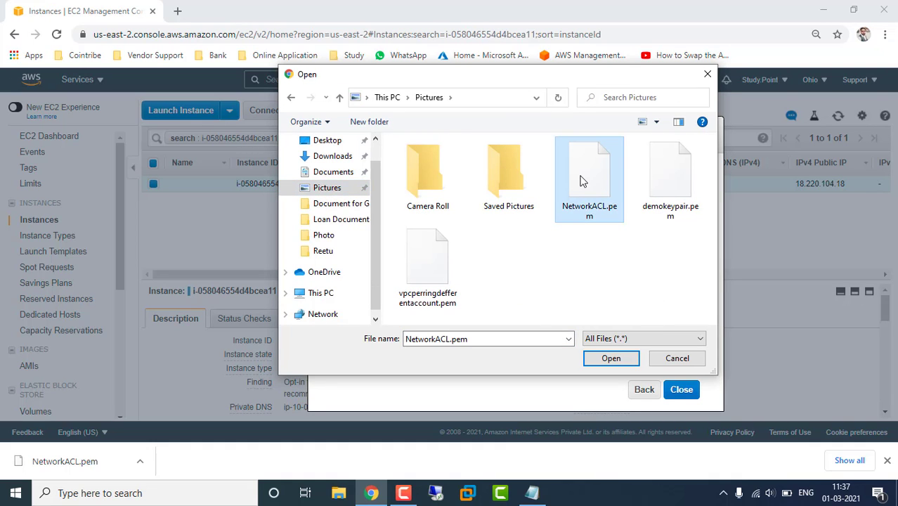
{"action": "left_click", "coordinate": [611, 358]}
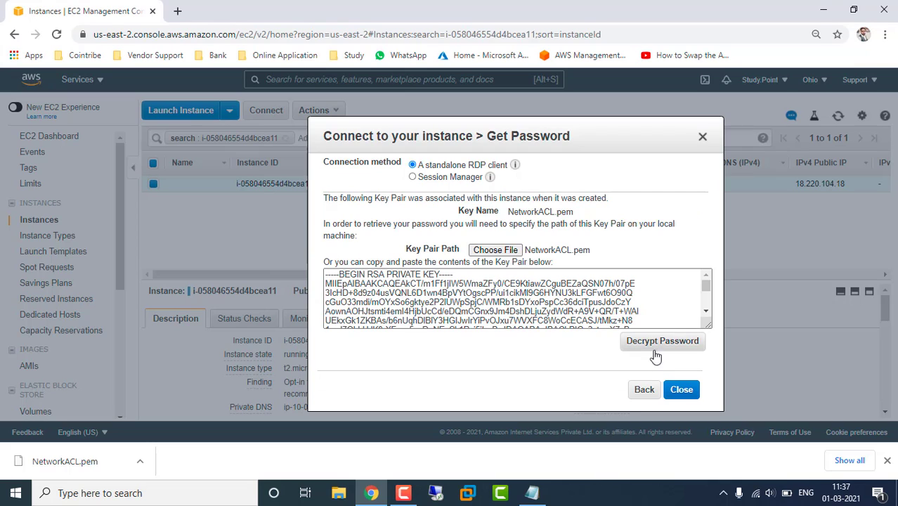
{"action": "left_click", "coordinate": [654, 348]}
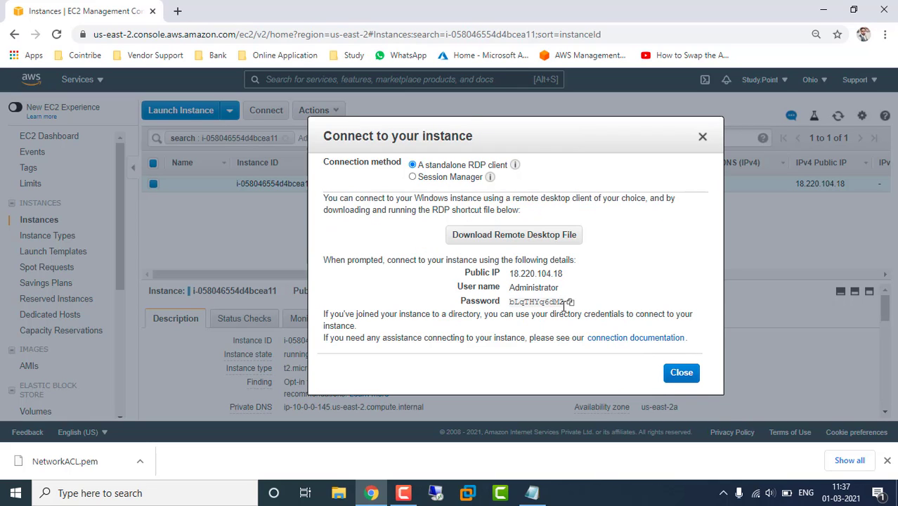
{"action": "left_click", "coordinate": [571, 302]}
Switch to Notepad and add the administrator password, labelled Password- in parentheses, to line 6, Create EC2 in custome VPC.
{"action": "left_click", "coordinate": [531, 492]}
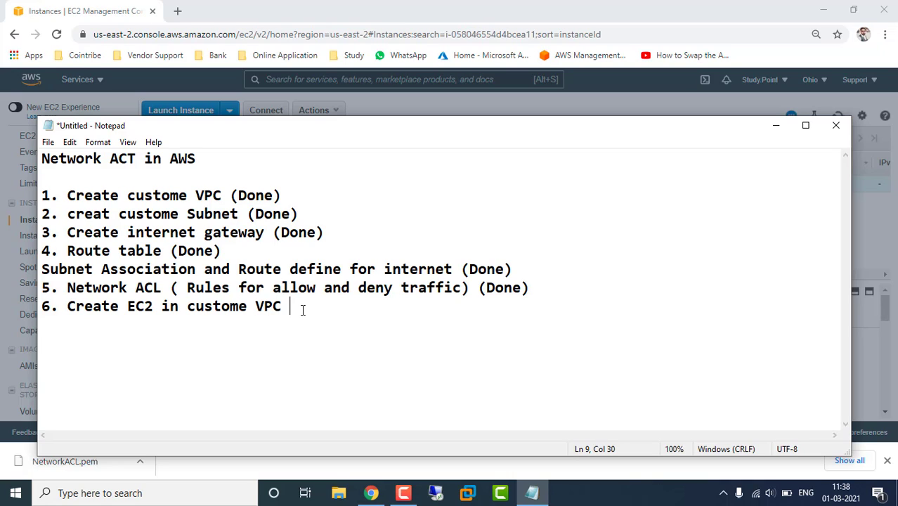
{"action": "type", "text": "("}
{"action": "key", "text": "ctrl+v"}
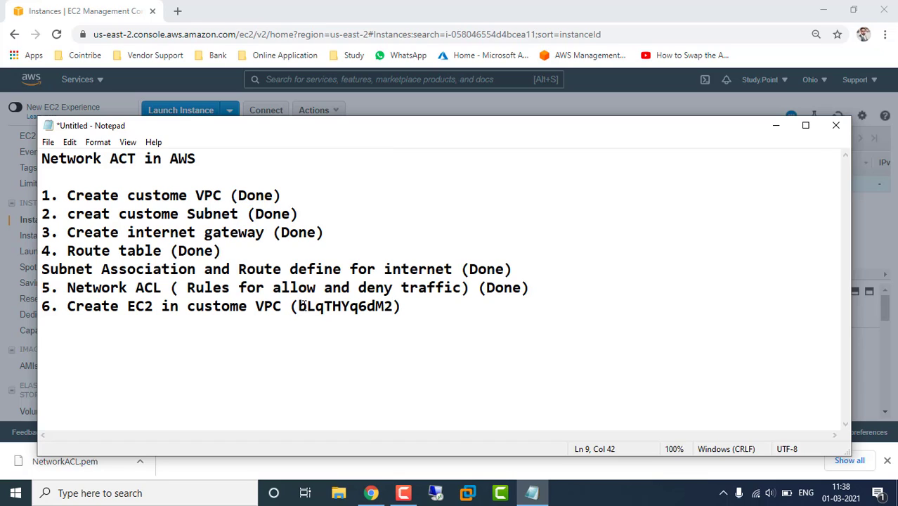
{"action": "type", "text": "Password"}
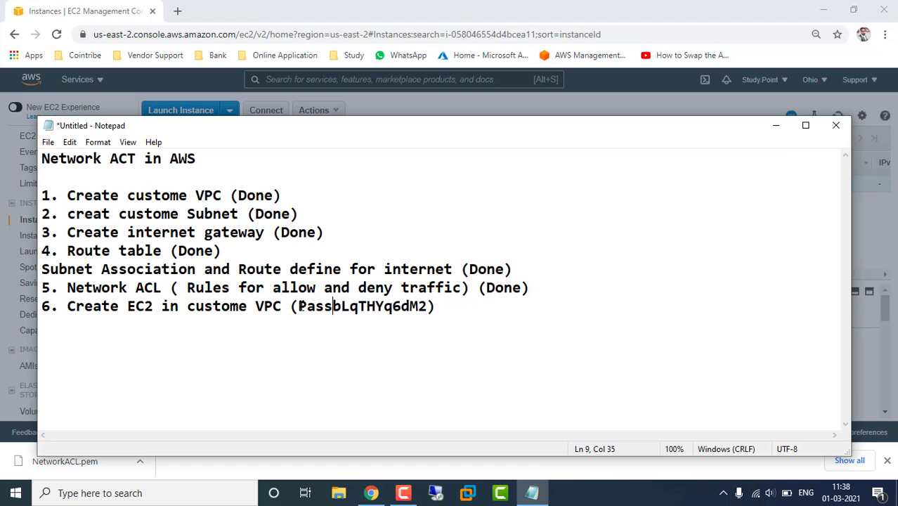
{"action": "type", "text": "-"}
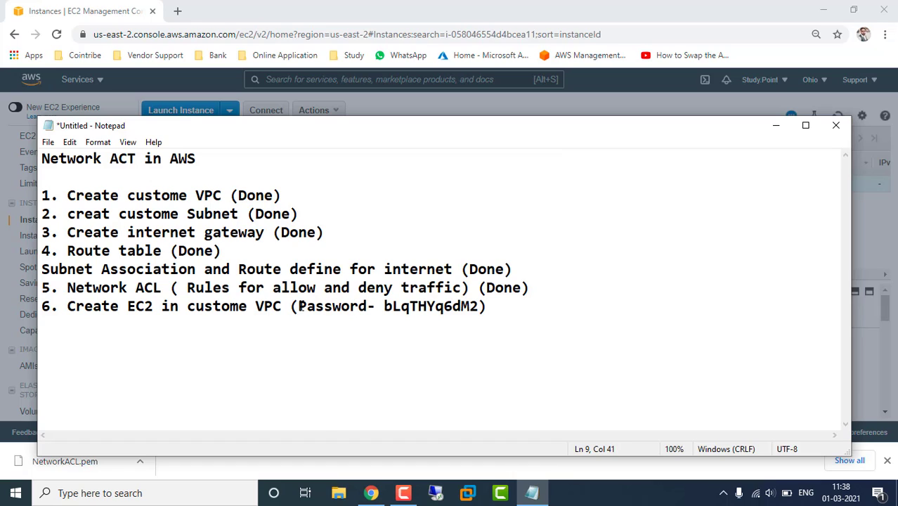
{"action": "double_click", "coordinate": [440, 308]}
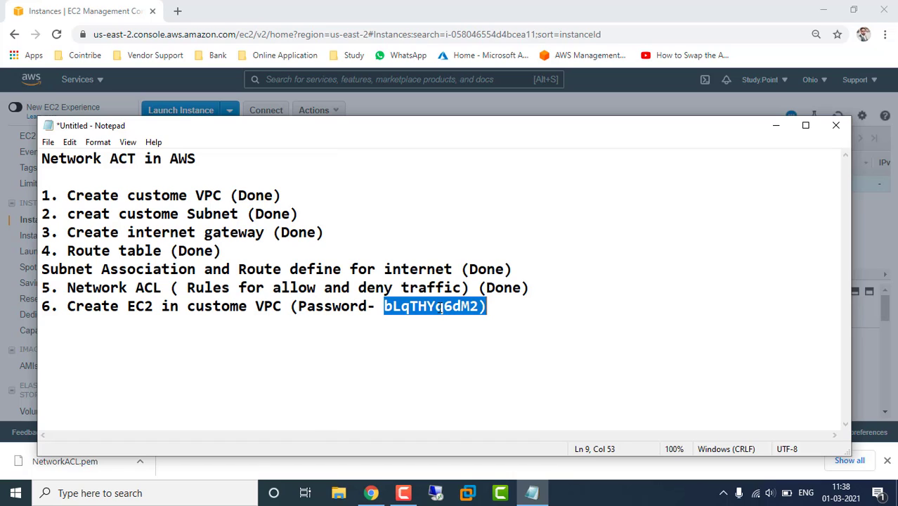
{"action": "key", "text": "shift+Left"}
Close the connection details, copy the instance's public IP and try to connect to 18.220.104.18 with Remote Desktop Connection.
{"action": "left_click", "coordinate": [371, 492]}
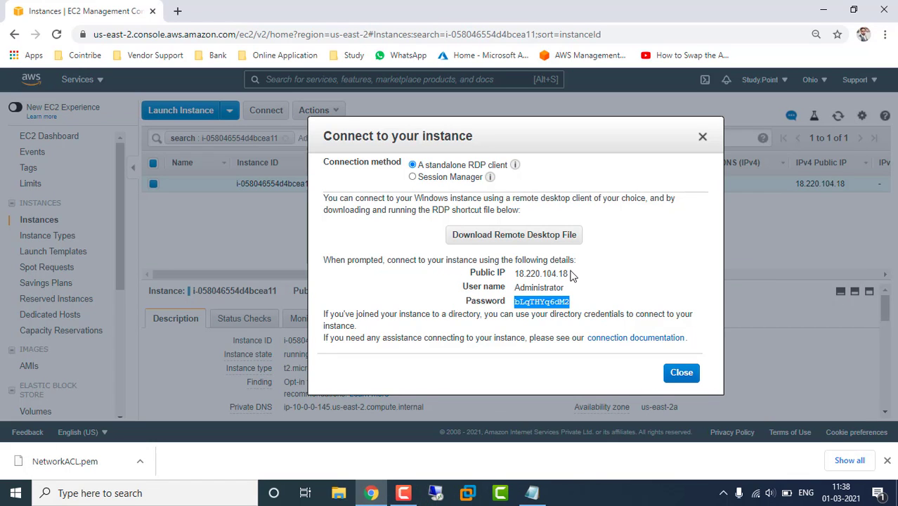
{"action": "left_click", "coordinate": [668, 371]}
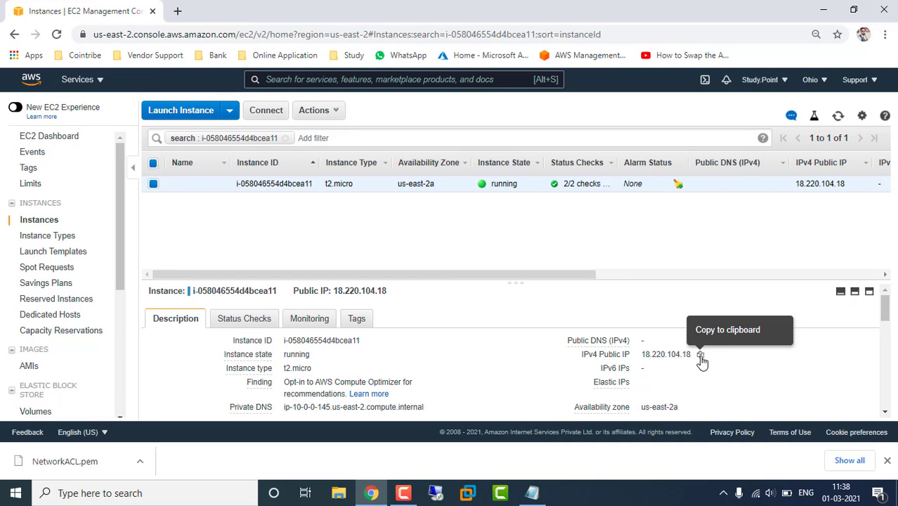
{"action": "left_click", "coordinate": [698, 354]}
{"action": "left_click", "coordinate": [434, 492]}
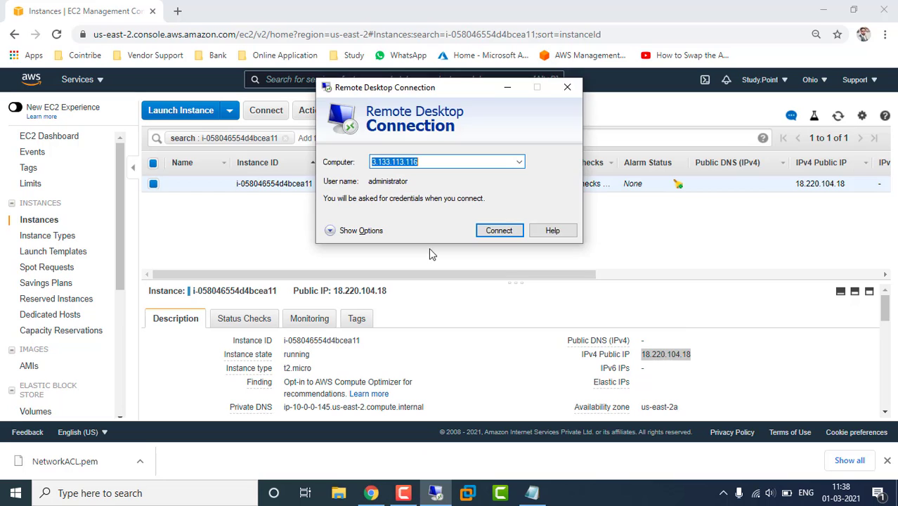
{"action": "key", "text": "ctrl+v"}
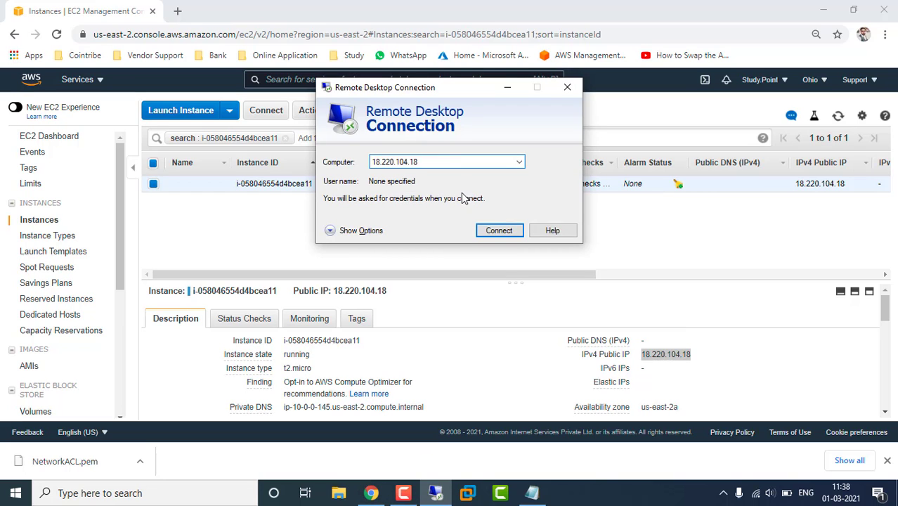
{"action": "left_click", "coordinate": [491, 230]}
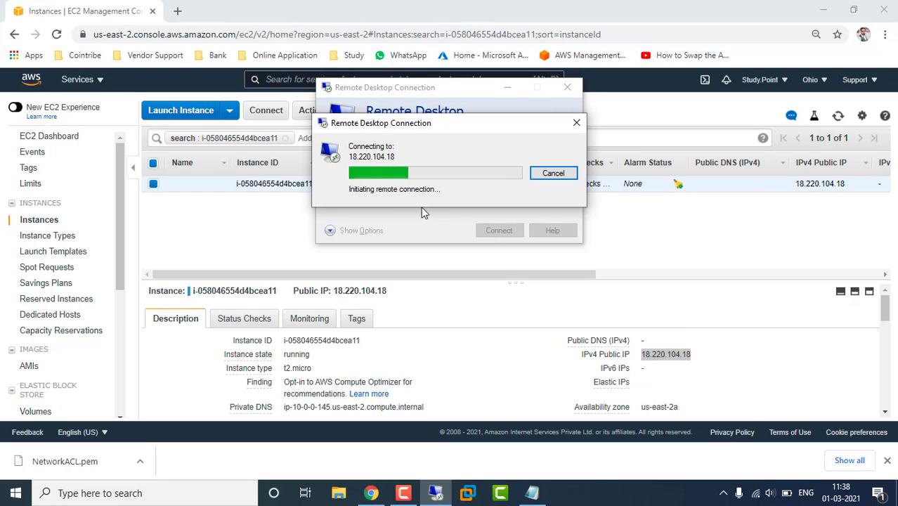
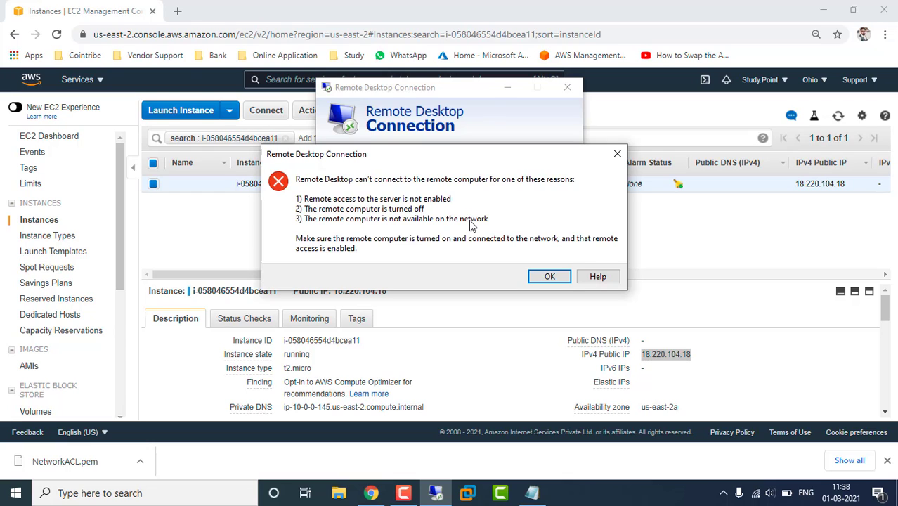
{"action": "left_click", "coordinate": [549, 277]}
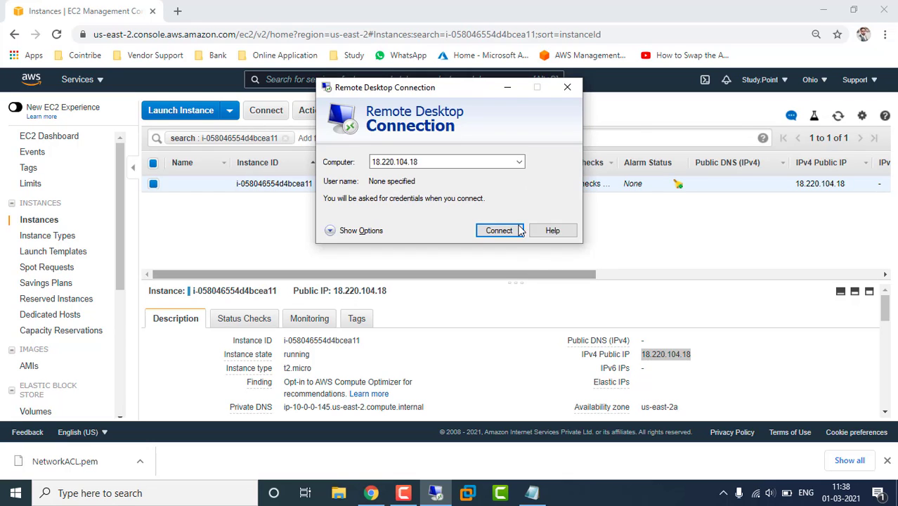
{"action": "left_click", "coordinate": [509, 87]}
{"action": "left_click", "coordinate": [472, 308]}
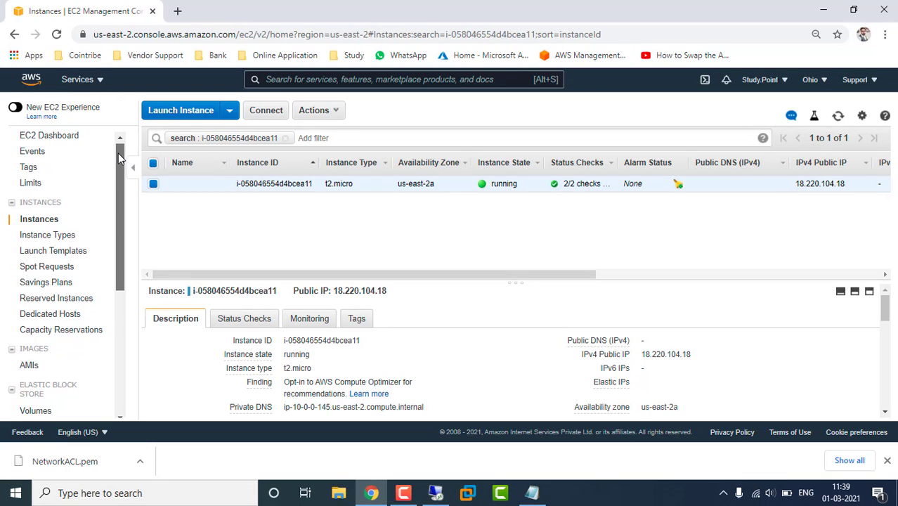
Open the network ACLs in the VPC service and review the inbound and outbound rules of Custome_NACL.
{"action": "left_click", "coordinate": [101, 82]}
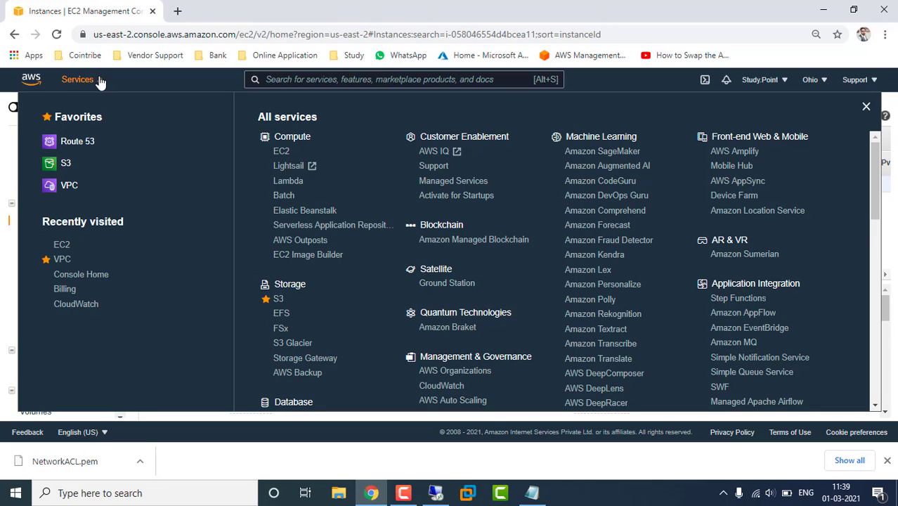
{"action": "left_click", "coordinate": [70, 195]}
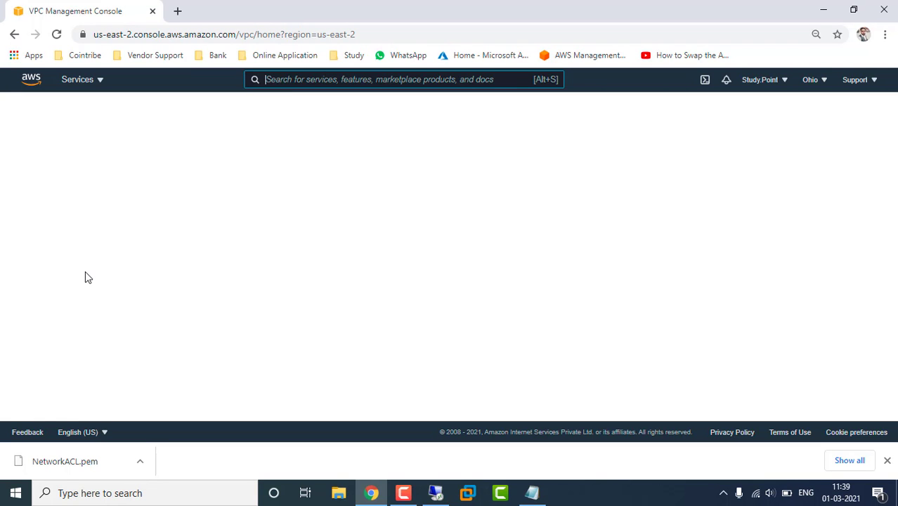
{"action": "scroll", "coordinate": [43, 344], "scroll_direction": "down", "scroll_amount": 5}
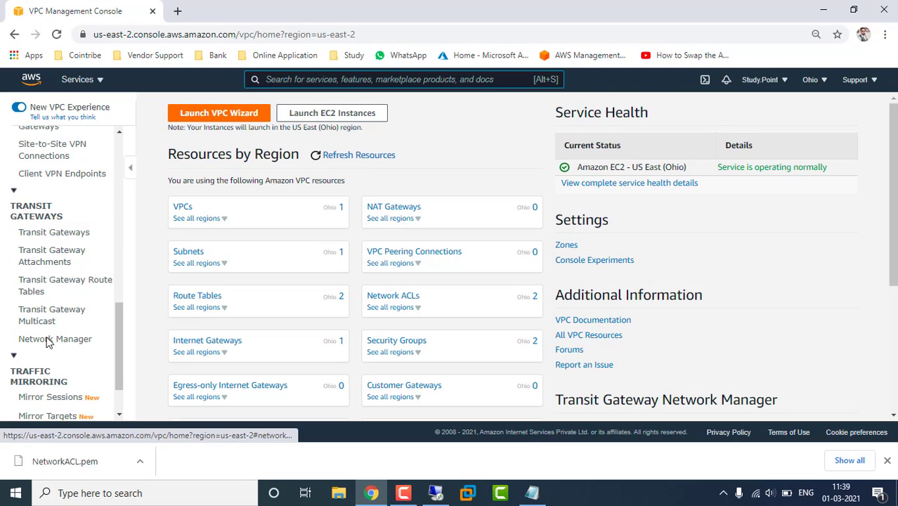
{"action": "scroll", "coordinate": [62, 190], "scroll_direction": "up", "scroll_amount": 3}
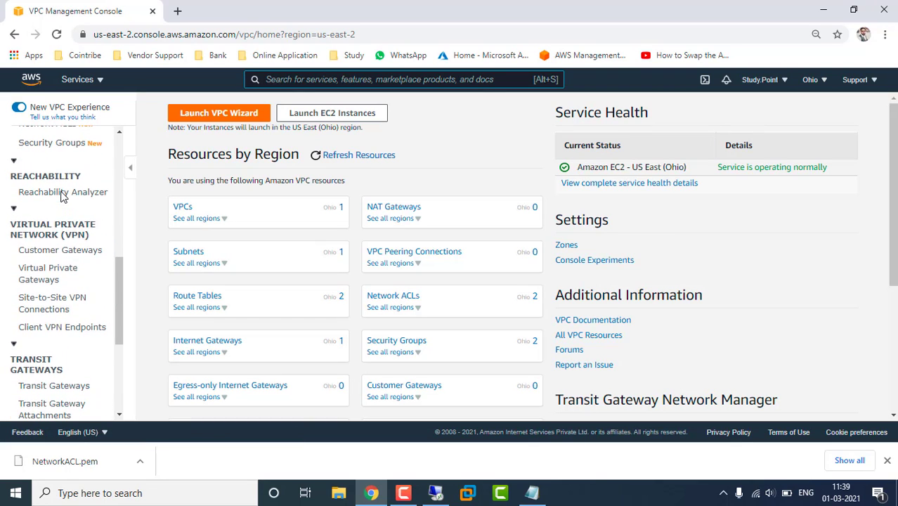
{"action": "scroll", "coordinate": [61, 202], "scroll_direction": "up", "scroll_amount": 2}
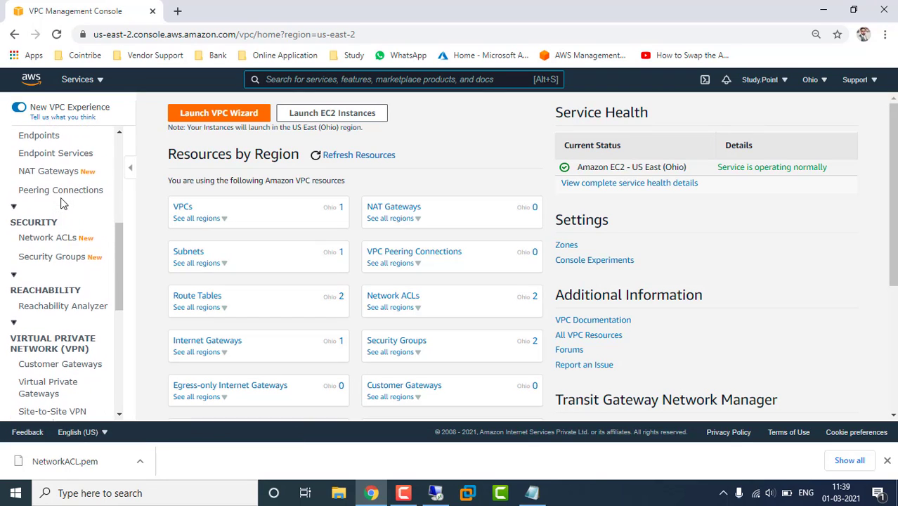
{"action": "left_click", "coordinate": [57, 242]}
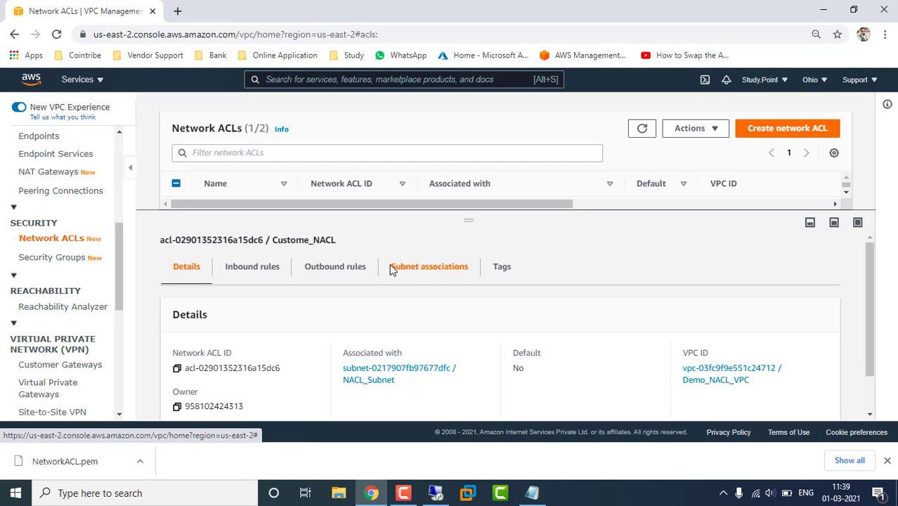
{"action": "left_click", "coordinate": [267, 272]}
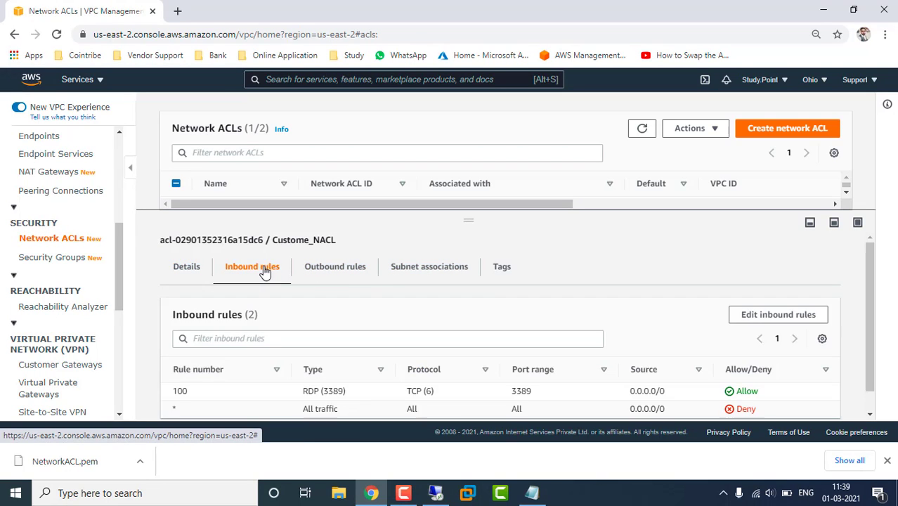
{"action": "left_click", "coordinate": [329, 271]}
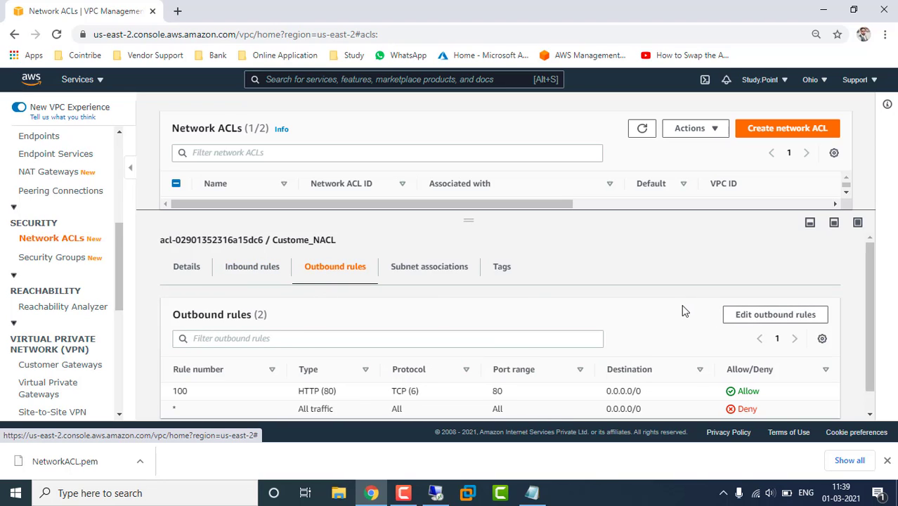
{"action": "scroll", "coordinate": [649, 310], "scroll_direction": "down", "scroll_amount": 1}
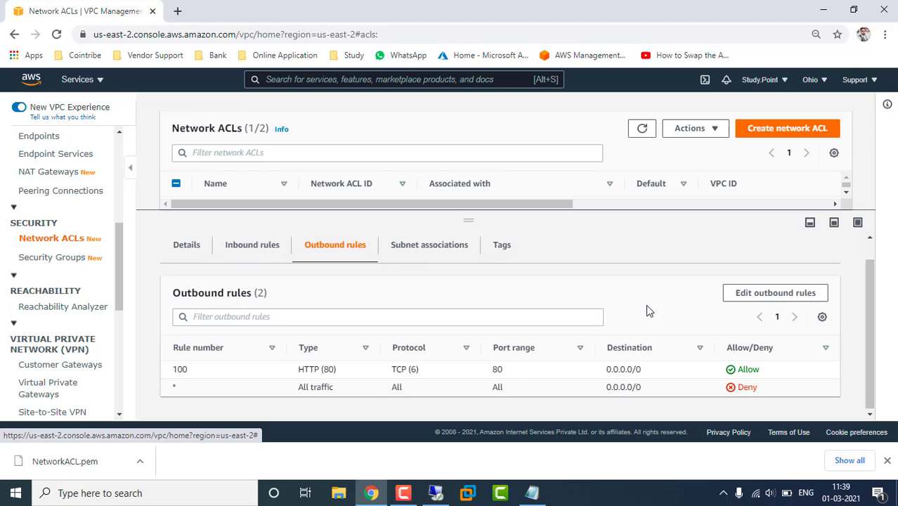
Edit the outbound rules of Custome_NACL and add a new rule numbered 250.
{"action": "left_click", "coordinate": [742, 298]}
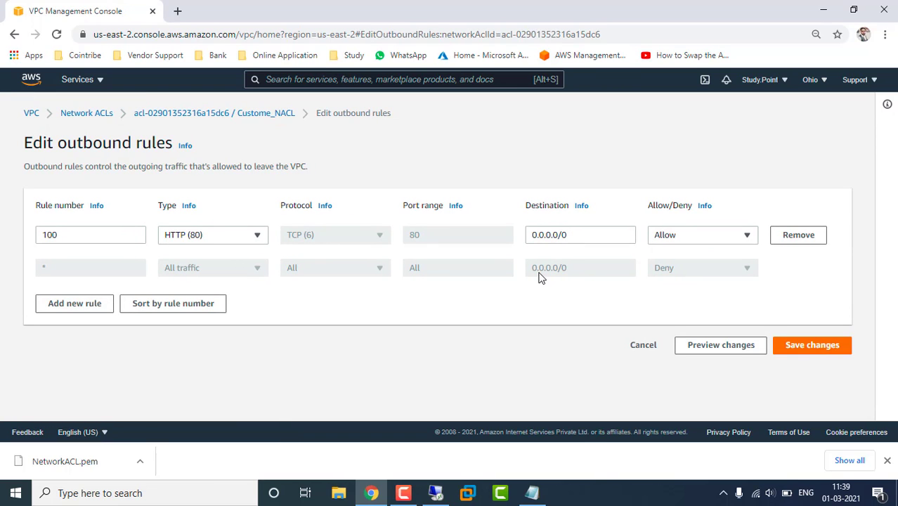
{"action": "left_click", "coordinate": [86, 307]}
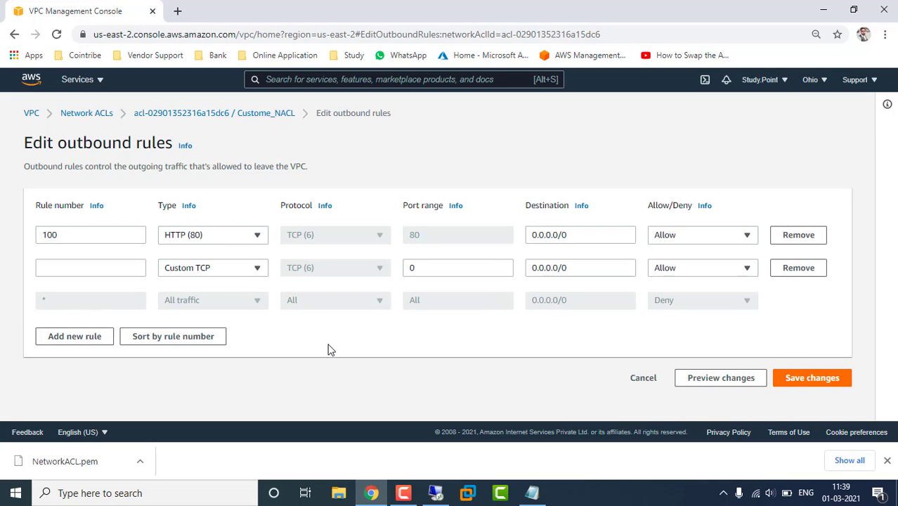
{"action": "left_click", "coordinate": [129, 265]}
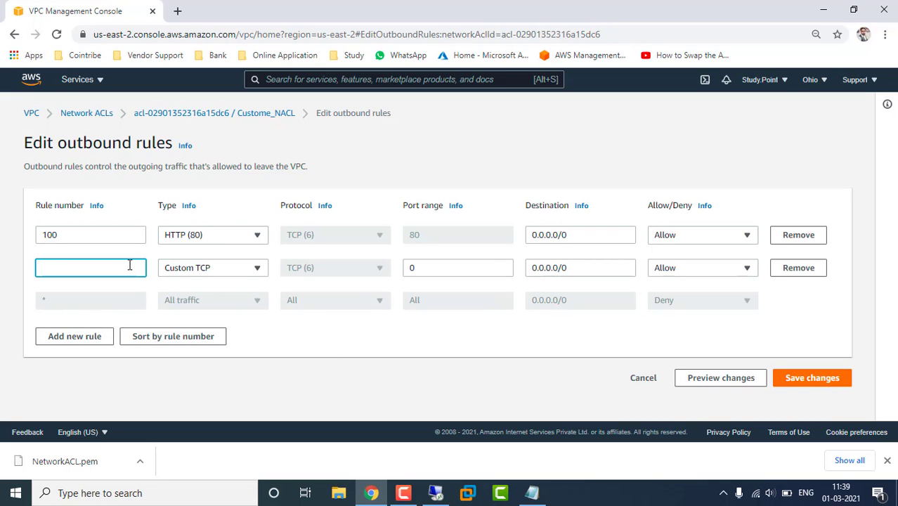
Try RDP (3389) as the type of outbound rule 250 and switch it back to Custom TCP.
{"action": "left_click", "coordinate": [258, 269]}
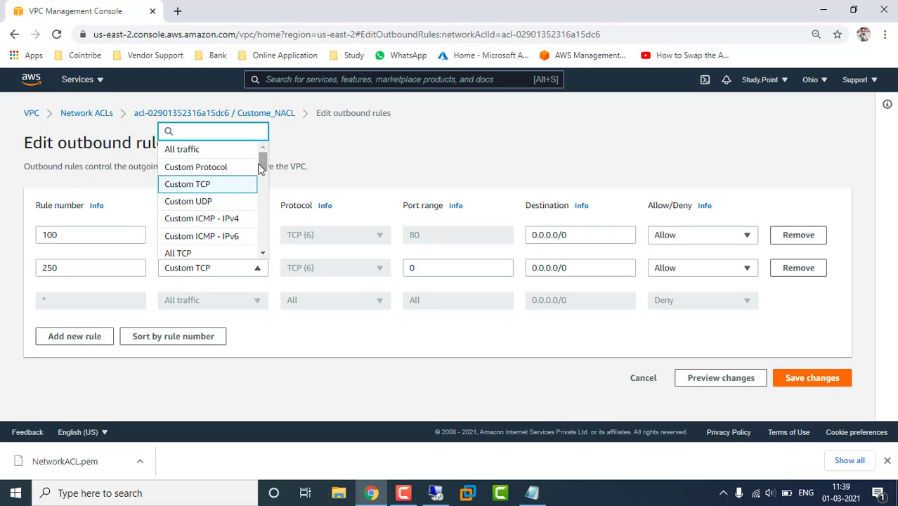
{"action": "left_click_drag", "start_coordinate": [263, 167], "coordinate": [259, 228]}
{"action": "left_click", "coordinate": [228, 221]}
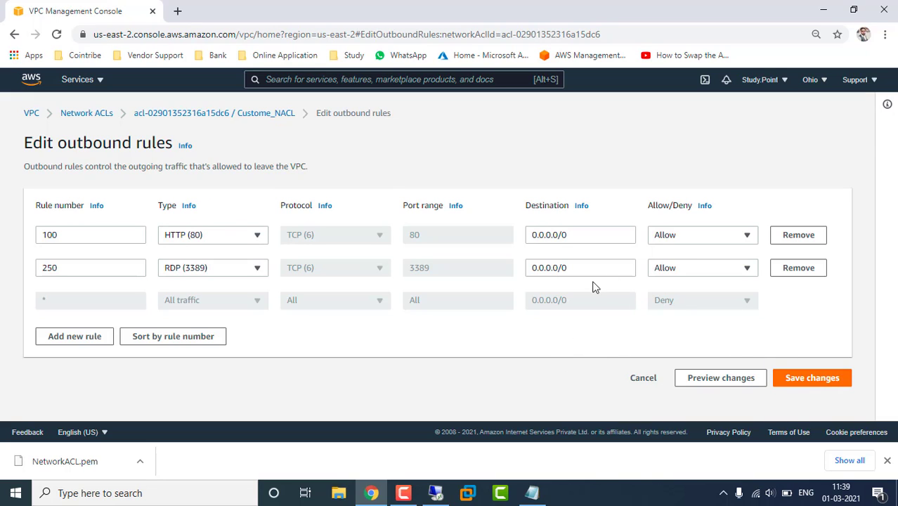
{"action": "left_click", "coordinate": [256, 270]}
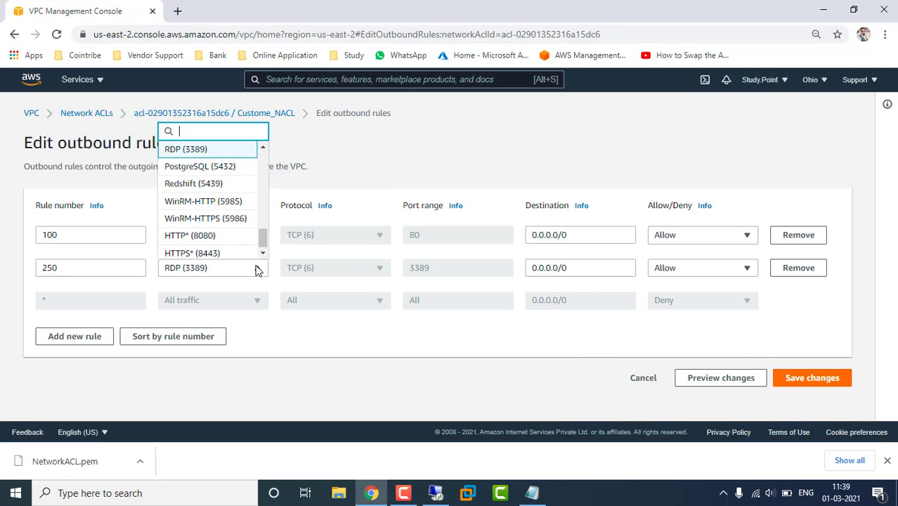
{"action": "left_click_drag", "start_coordinate": [262, 239], "coordinate": [270, 153]}
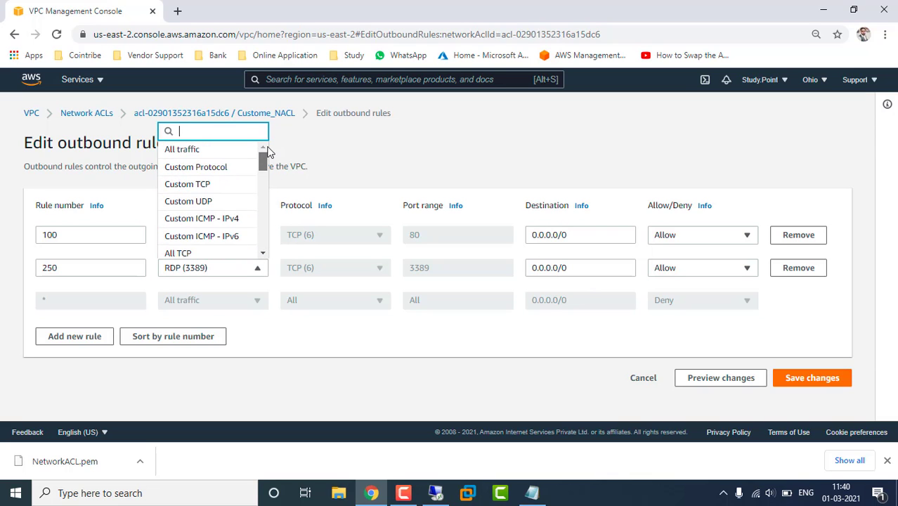
{"action": "left_click", "coordinate": [213, 184]}
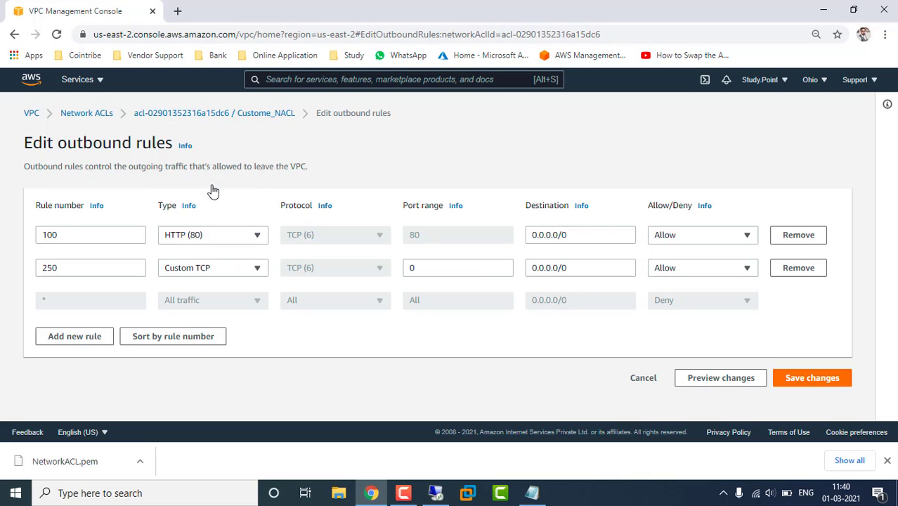
Set the port range of outbound rule 250 to 1000-5000 and save the outbound rules.
{"action": "left_click", "coordinate": [469, 270]}
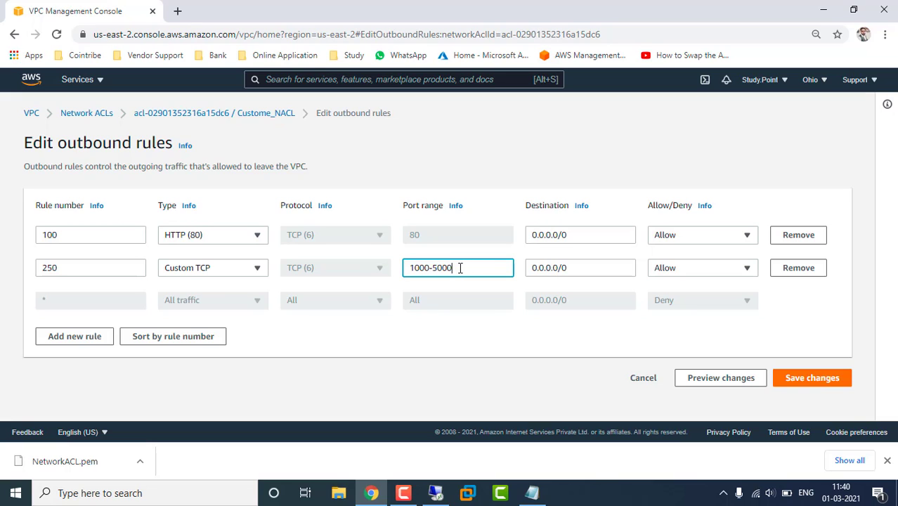
{"action": "left_click", "coordinate": [470, 358]}
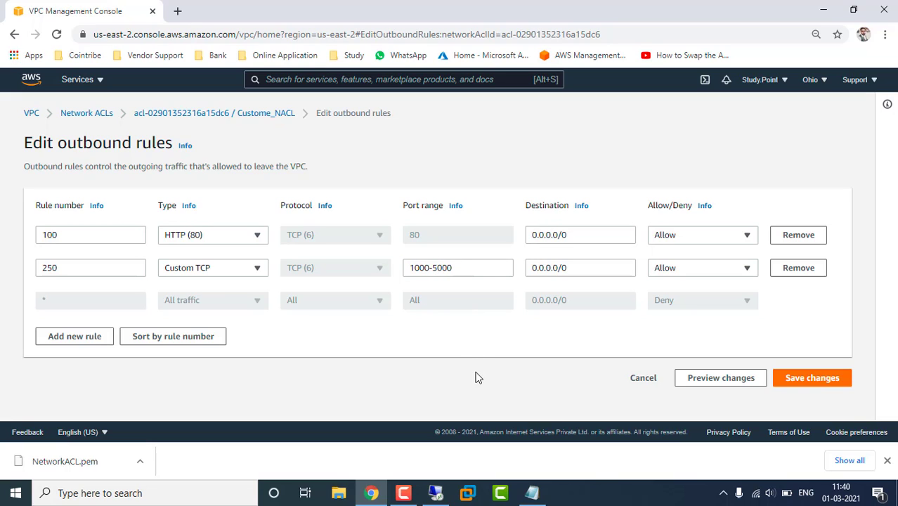
{"action": "left_click", "coordinate": [827, 378]}
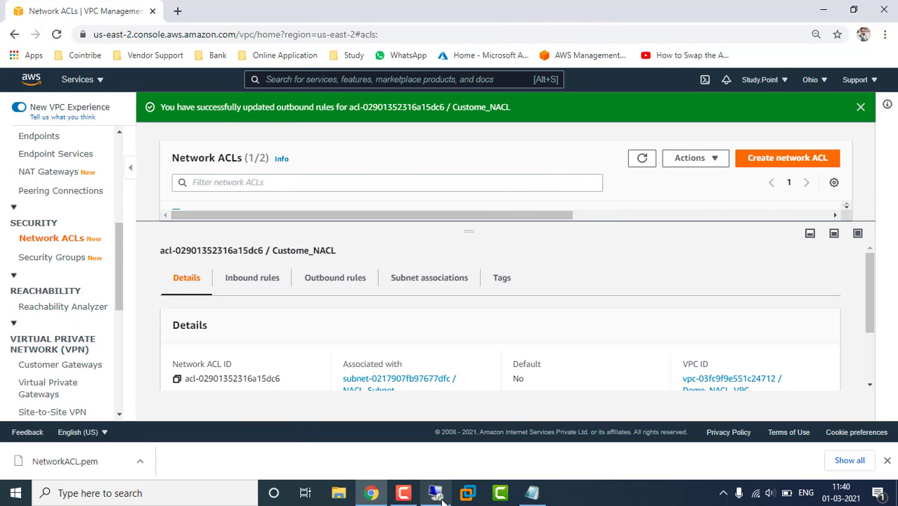
Switch to Remote Desktop Connection and retry connecting to 18.220.104.18.
{"action": "left_click", "coordinate": [436, 492]}
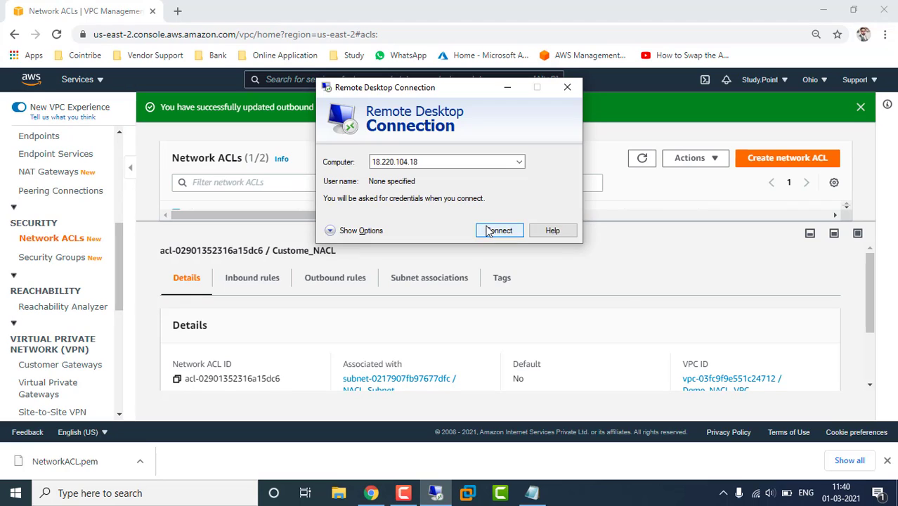
{"action": "left_click", "coordinate": [486, 230]}
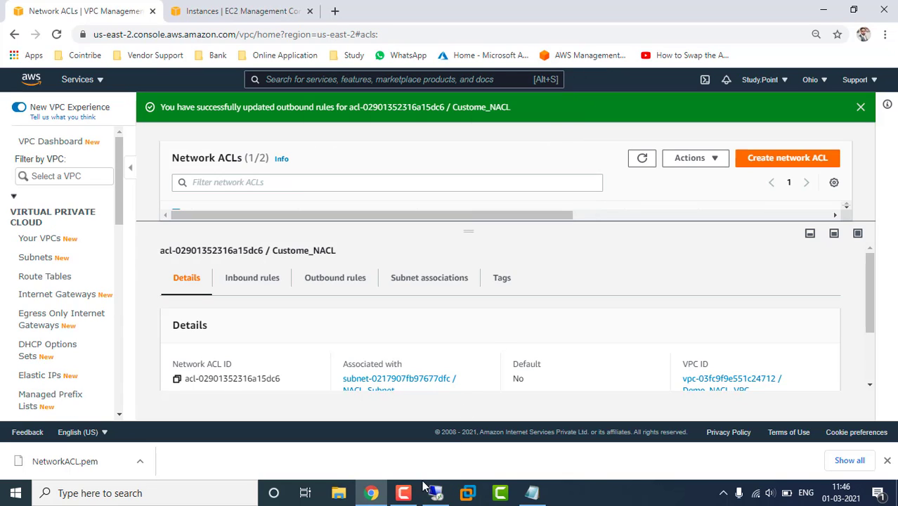
Examine the port range of rule 250 in the outbound rules of Custome_NACL.
{"action": "scroll", "coordinate": [630, 291], "scroll_direction": "down", "scroll_amount": 2}
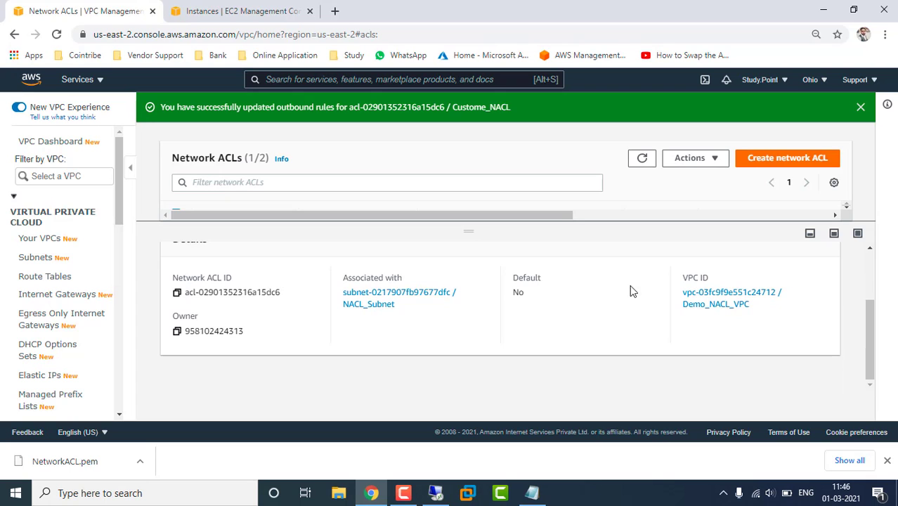
{"action": "scroll", "coordinate": [630, 291], "scroll_direction": "up", "scroll_amount": 3}
{"action": "left_click", "coordinate": [335, 279]}
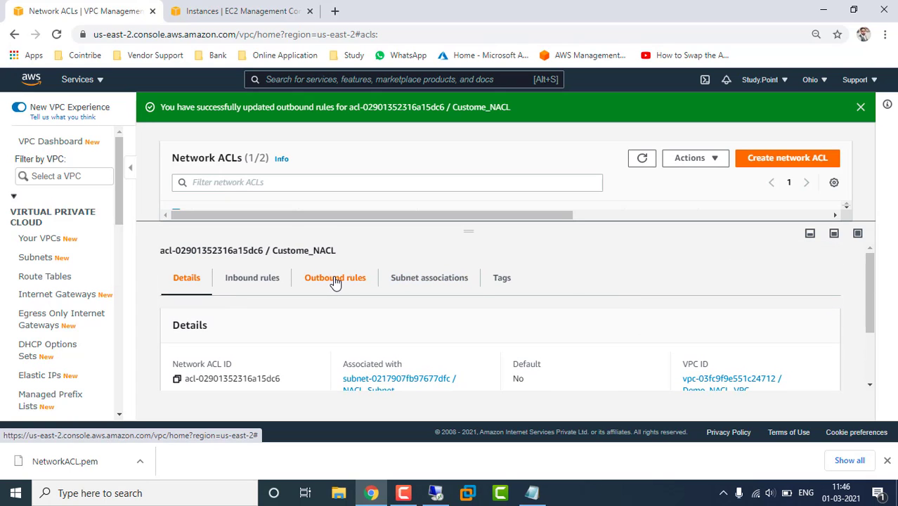
{"action": "scroll", "coordinate": [549, 328], "scroll_direction": "down", "scroll_amount": 1}
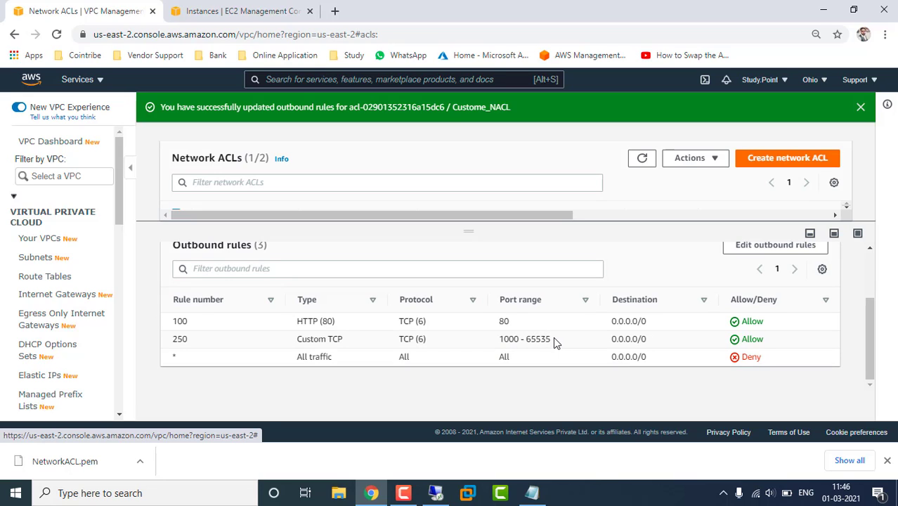
{"action": "triple_click", "coordinate": [524, 339]}
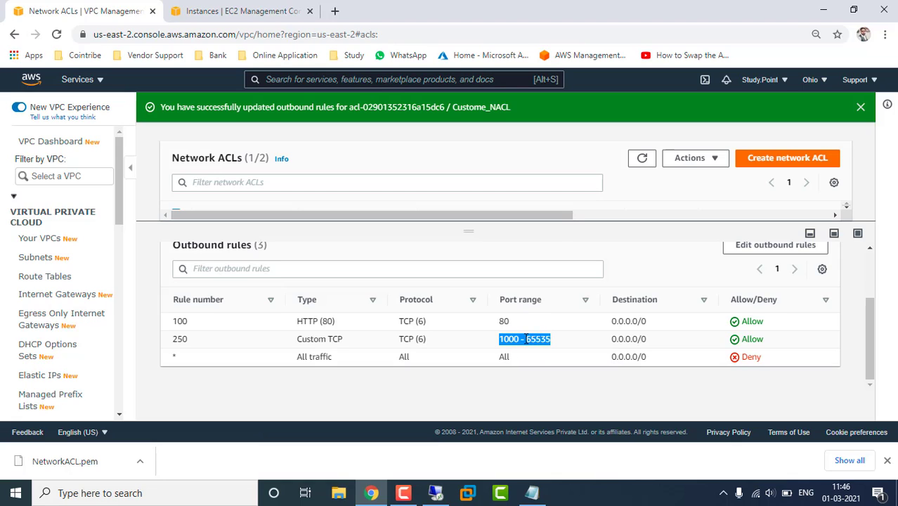
{"action": "left_click", "coordinate": [552, 341]}
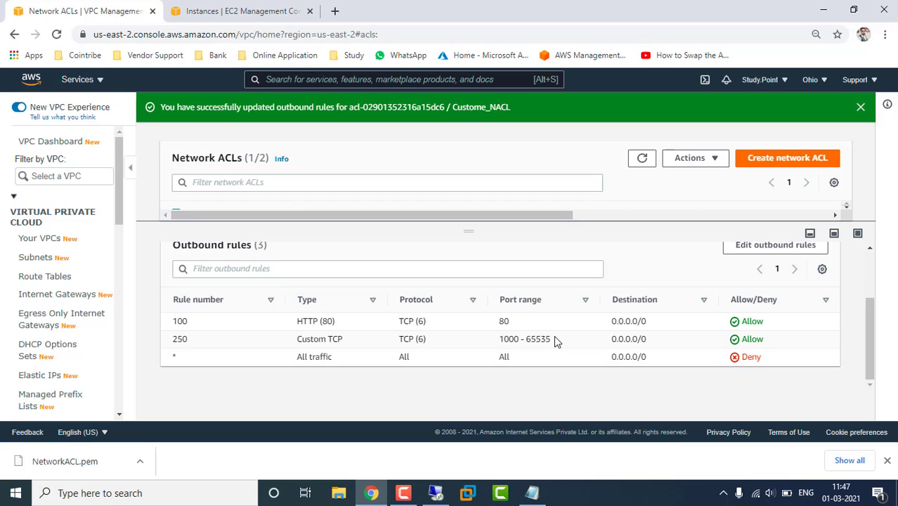
{"action": "left_click_drag", "start_coordinate": [554, 339], "coordinate": [502, 337]}
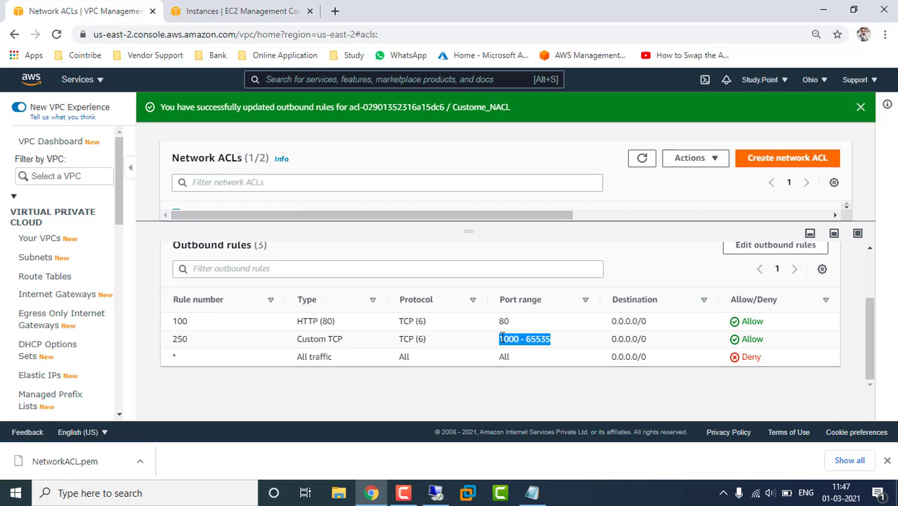
{"action": "left_click", "coordinate": [554, 341]}
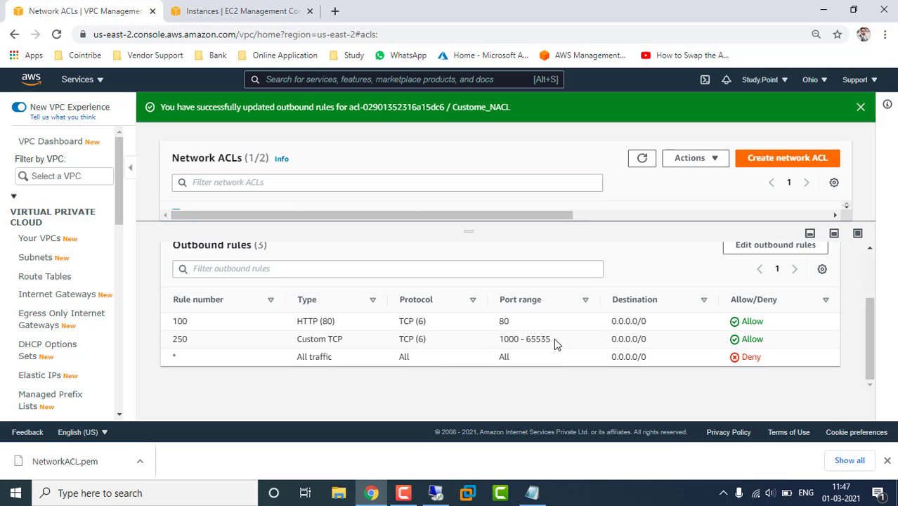
{"action": "left_click_drag", "start_coordinate": [553, 339], "coordinate": [501, 338]}
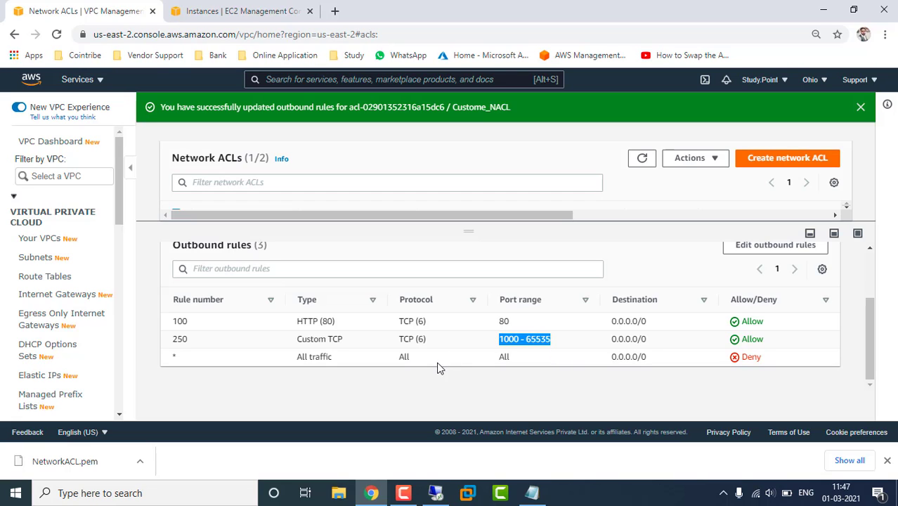
Switch to Remote Desktop Connection, connect to 18.220.104.18 and enter administrator as the user name.
{"action": "left_click", "coordinate": [436, 493]}
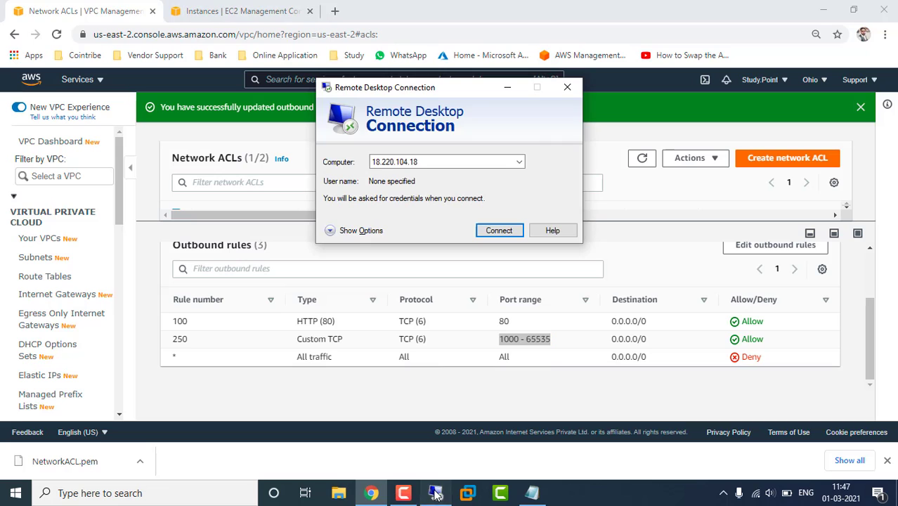
{"action": "left_click", "coordinate": [495, 231]}
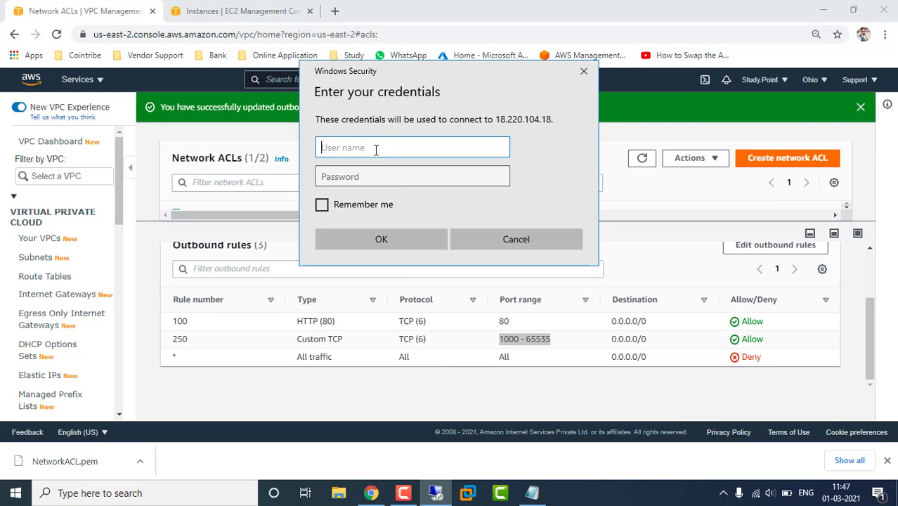
{"action": "type", "text": "ad"}
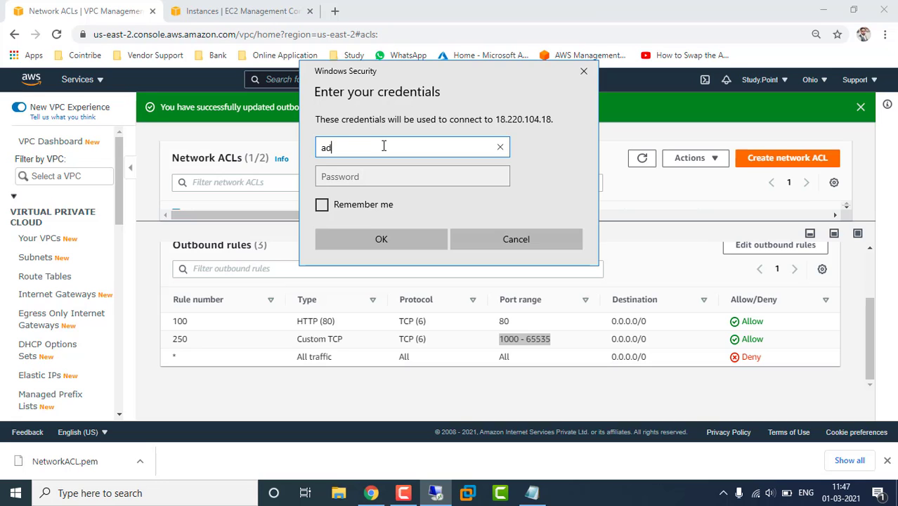
{"action": "type", "text": "ministrator"}
{"action": "key", "text": "Tab"}
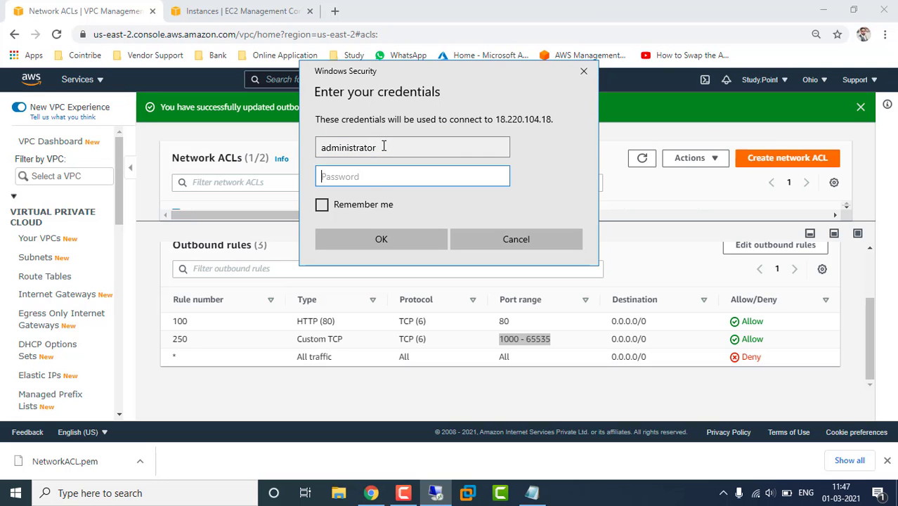
Paste the instance password noted in Notepad into the credentials prompt, submit it and accept the untrusted certificate.
{"action": "left_click", "coordinate": [530, 492]}
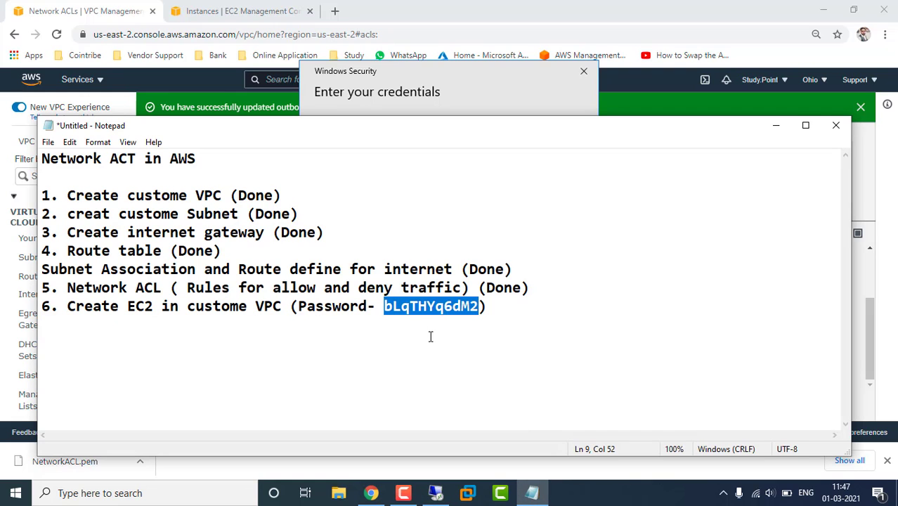
{"action": "left_click", "coordinate": [482, 85]}
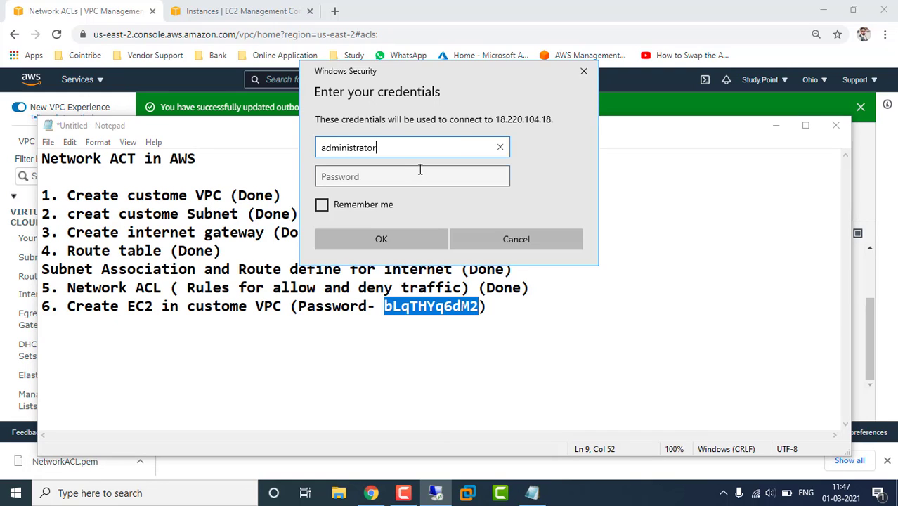
{"action": "left_click", "coordinate": [420, 169]}
{"action": "key", "text": "ctrl+v"}
{"action": "left_click", "coordinate": [386, 237]}
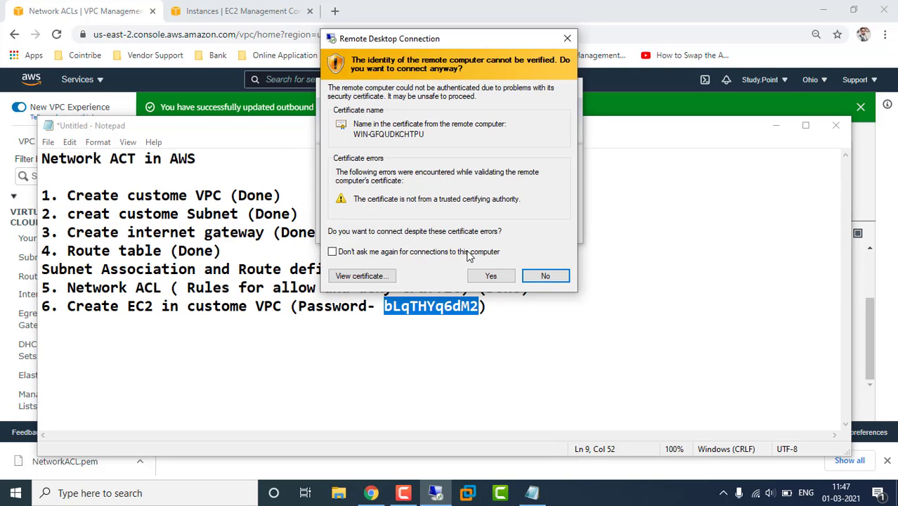
{"action": "left_click", "coordinate": [499, 274]}
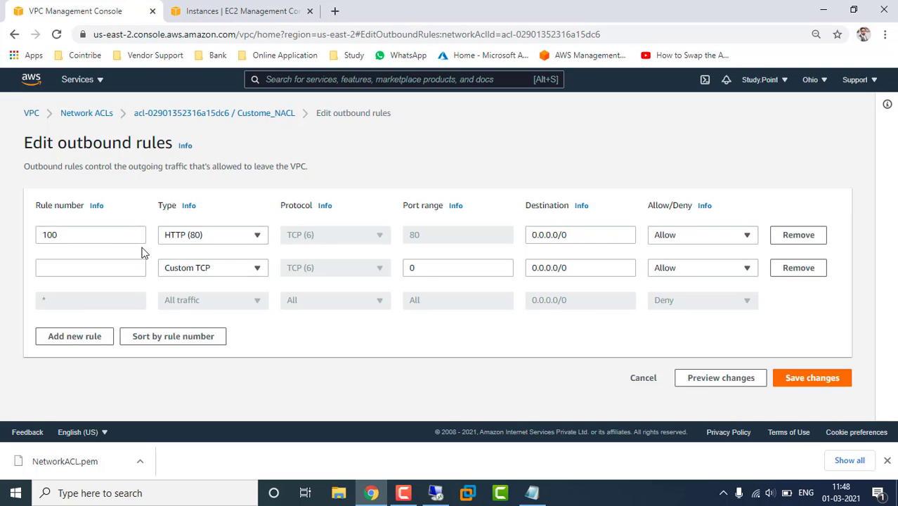
Edit the outbound rules of Custome_NACL, change the upper port limit of rule 100 and save the changes.
{"action": "left_click", "coordinate": [104, 267]}
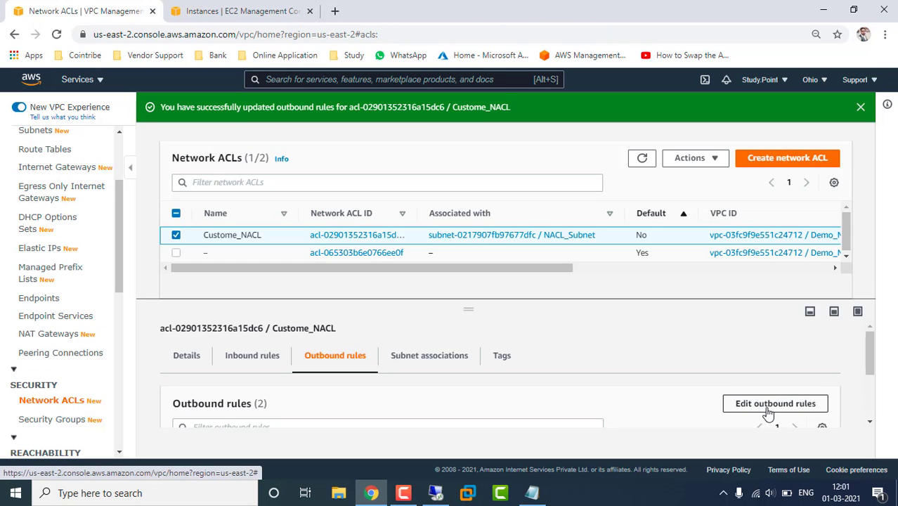
{"action": "left_click", "coordinate": [773, 404]}
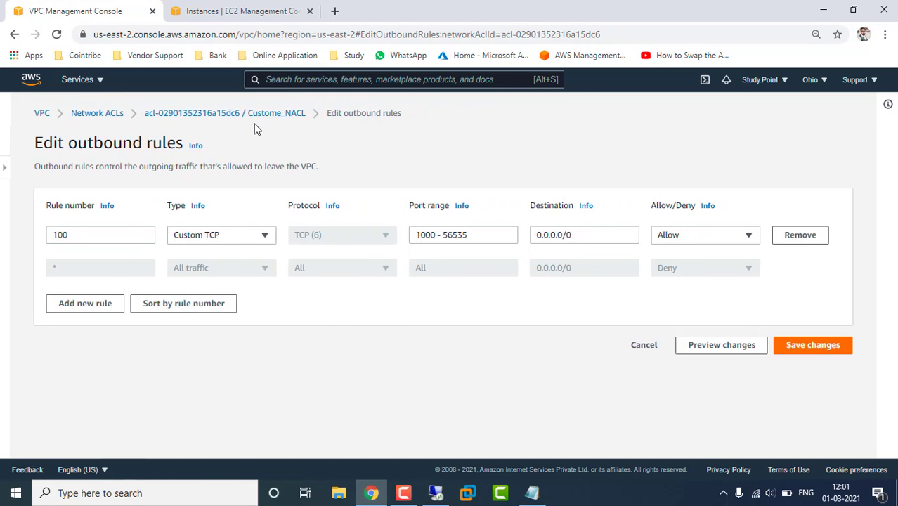
{"action": "left_click_drag", "start_coordinate": [461, 235], "coordinate": [444, 237]}
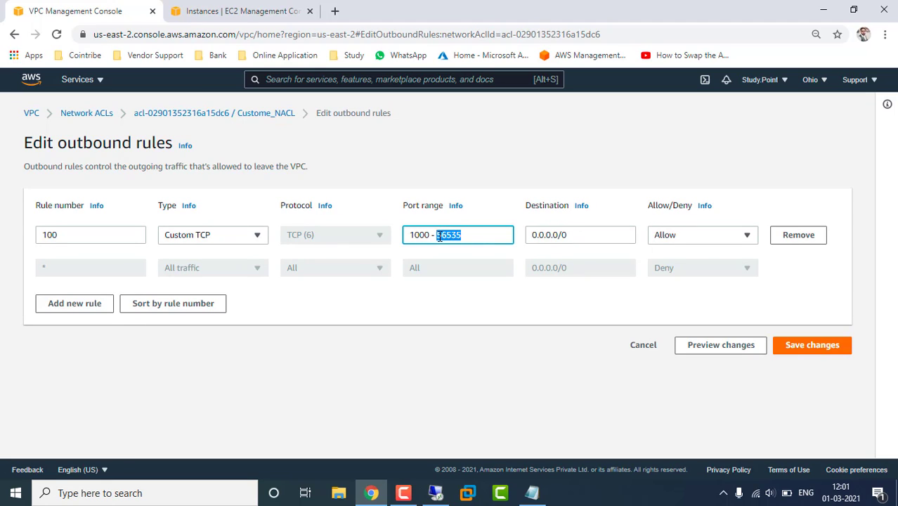
{"action": "type", "text": "6"}
{"action": "left_click", "coordinate": [814, 345]}
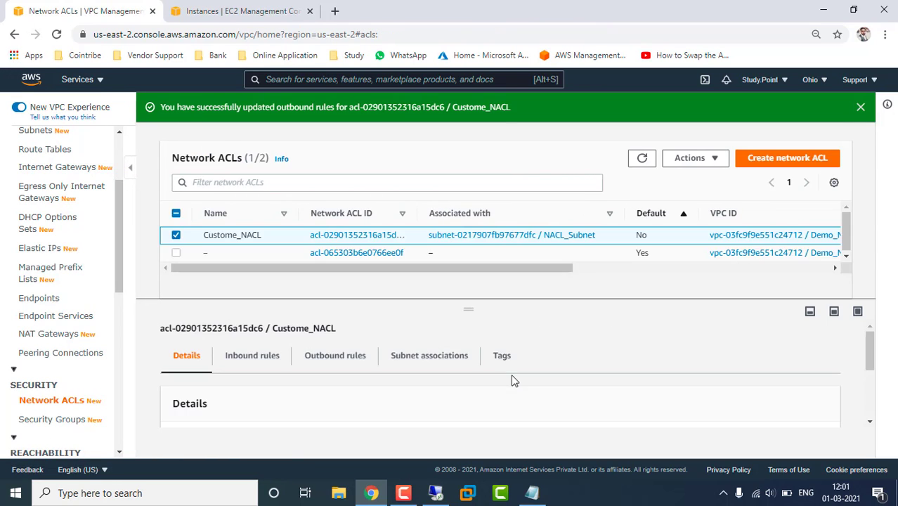
Test the Remote Desktop connection to 18.220.104.18 again, cancel the credentials prompt and return to the Network ACLs page.
{"action": "left_click", "coordinate": [436, 492]}
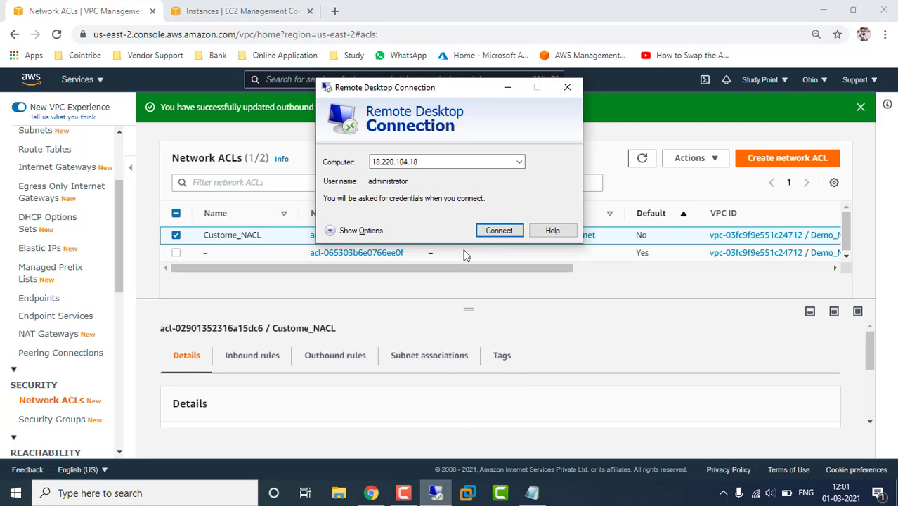
{"action": "left_click", "coordinate": [495, 232]}
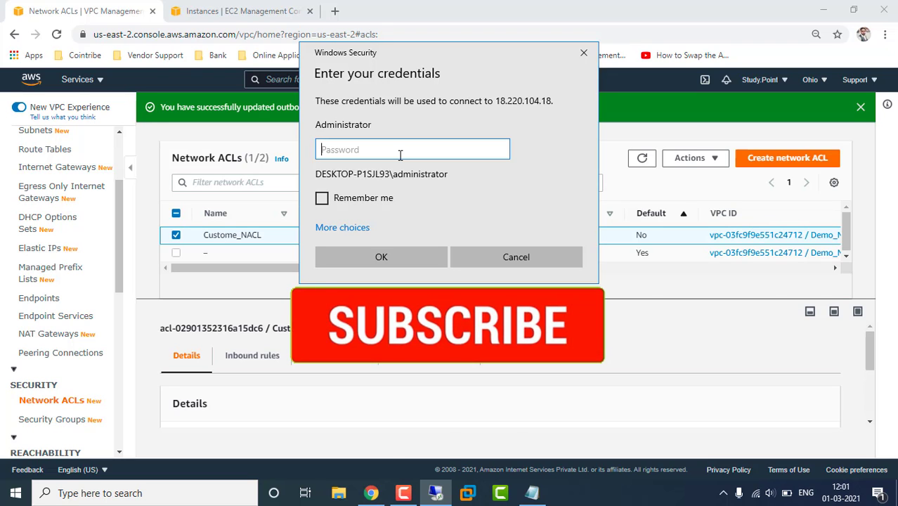
{"action": "left_click", "coordinate": [543, 257]}
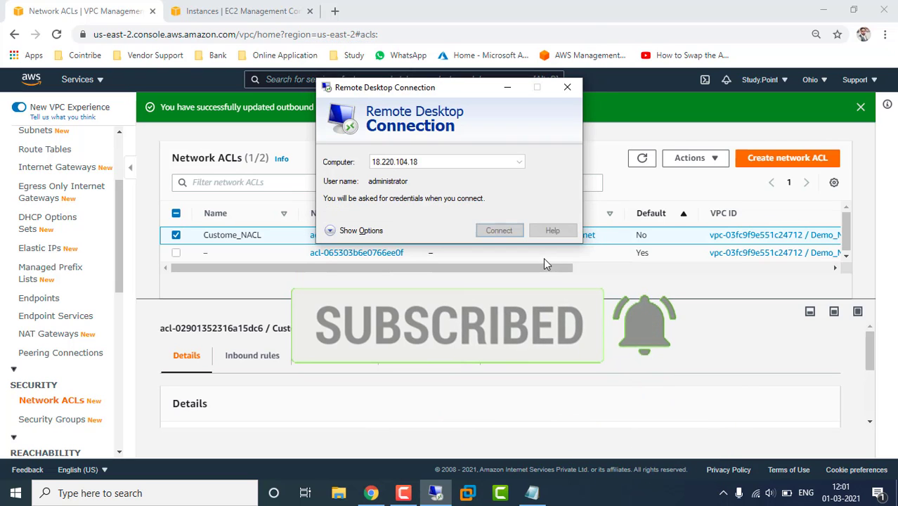
{"action": "left_click", "coordinate": [630, 361]}
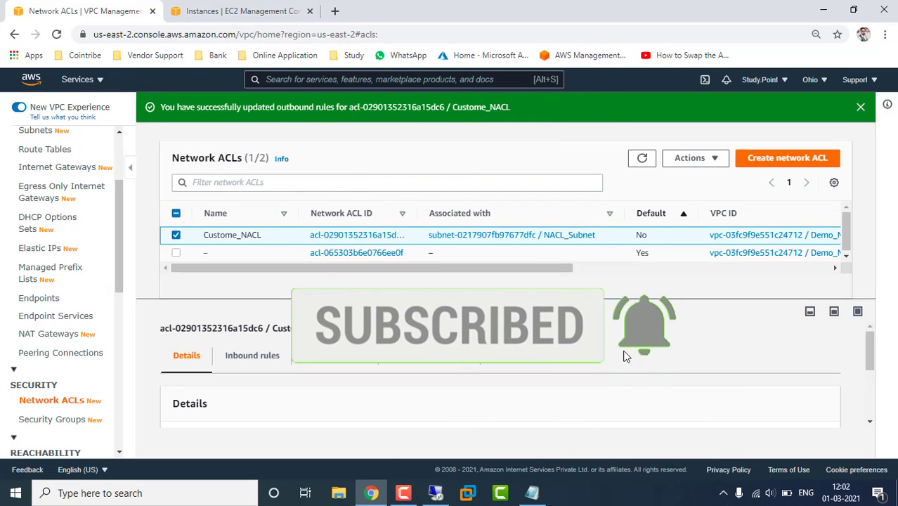
Switch to the Notepad checklist and place the cursor on the empty line below item 6.
{"action": "left_click", "coordinate": [542, 496]}
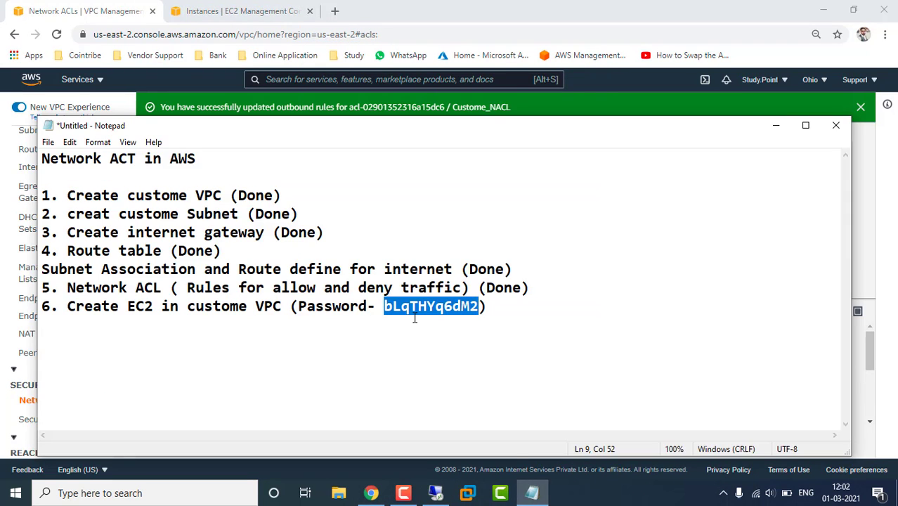
{"action": "left_click", "coordinate": [356, 324]}
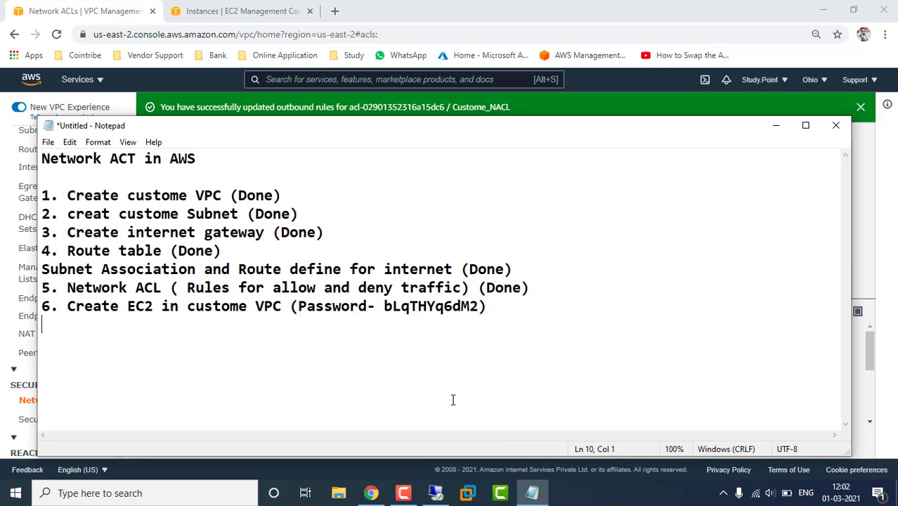